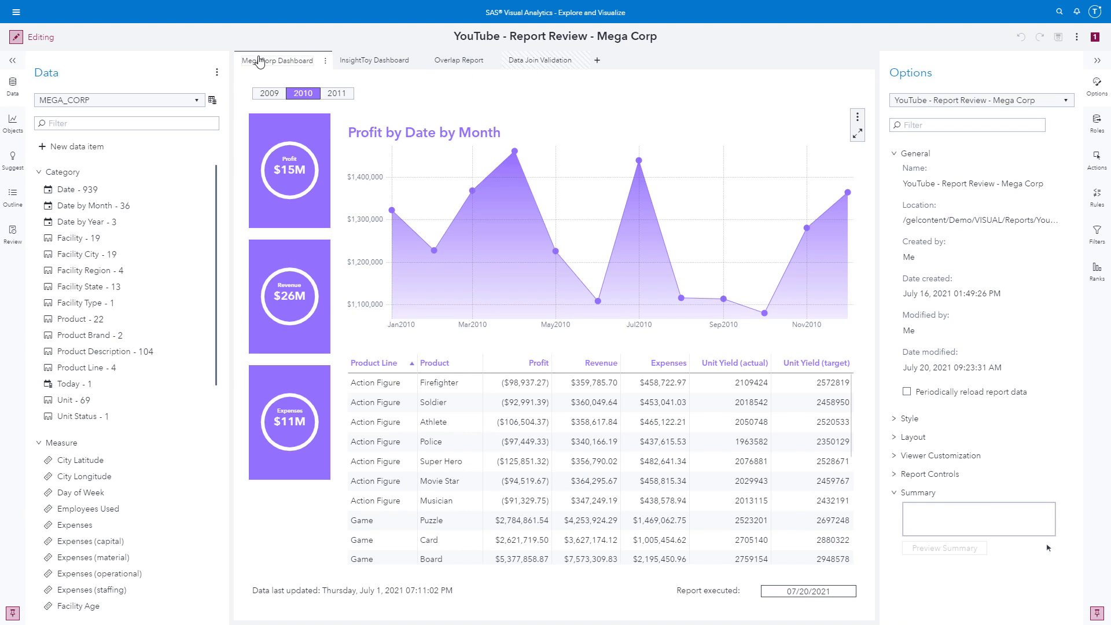
Look through the report's InsightToy Dashboard, Overlap Report, Data Join Validation and MegaCorp Dashboard pages and its list of data sources.
left_click(384, 66)
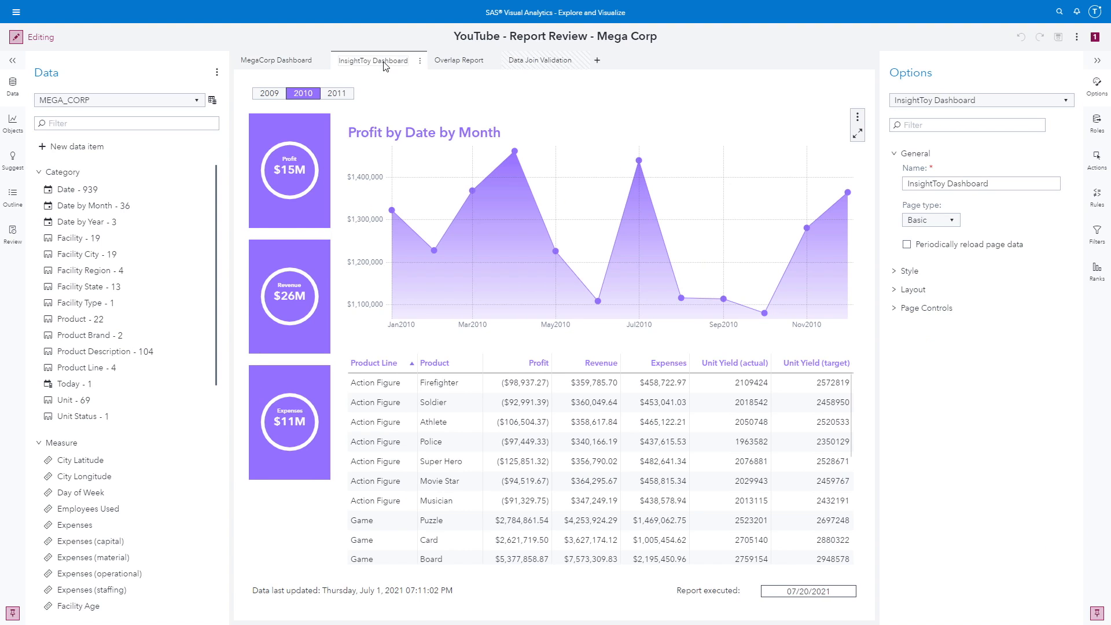
left_click(452, 67)
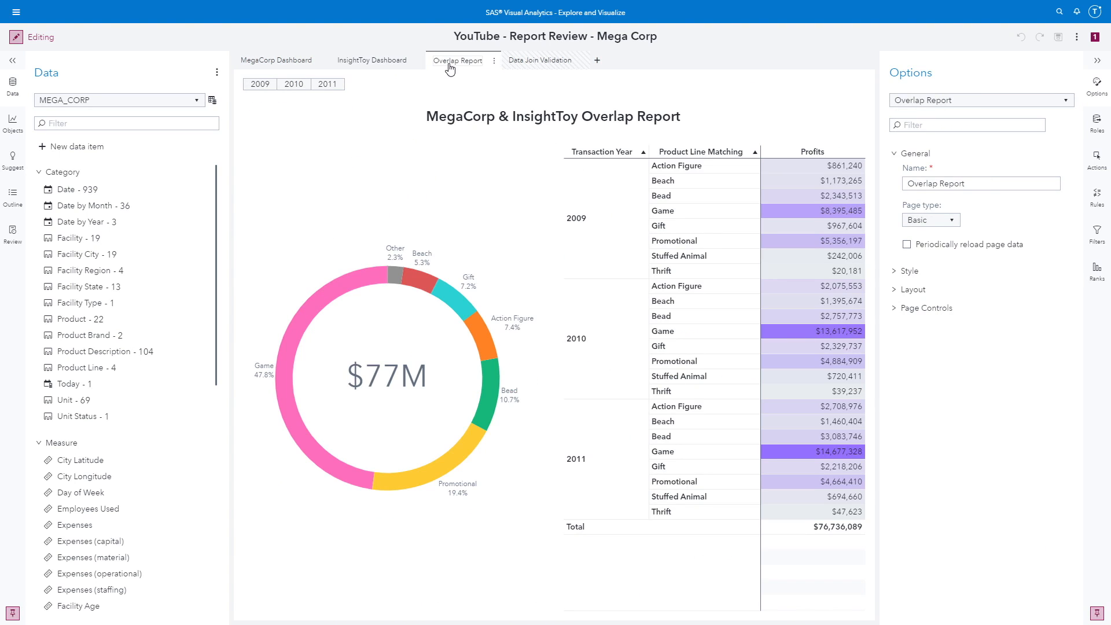
left_click(544, 63)
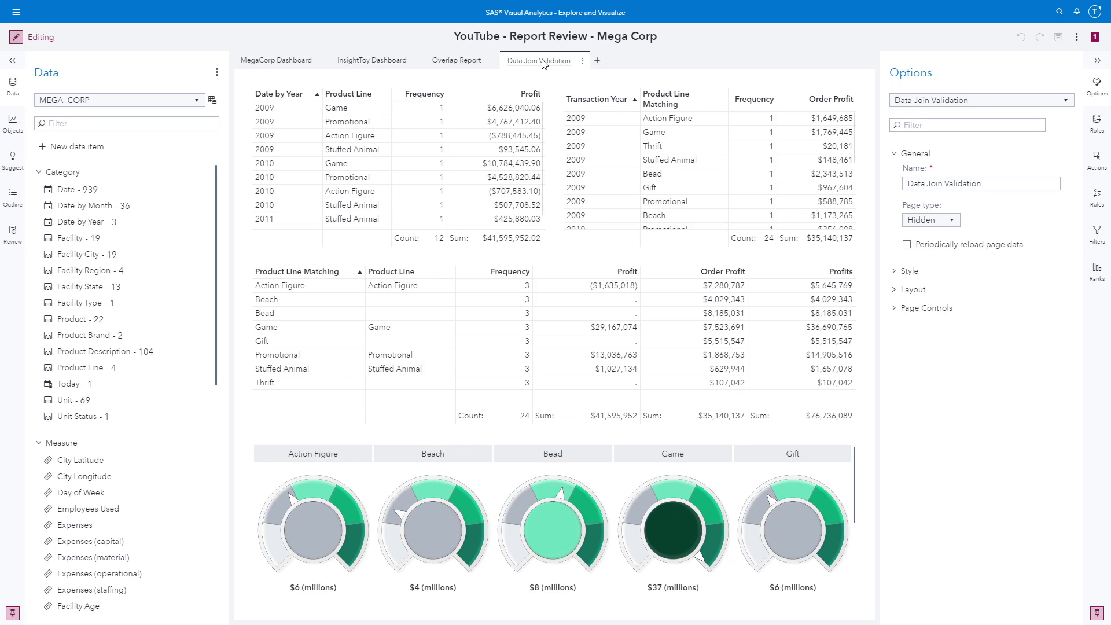
left_click(289, 61)
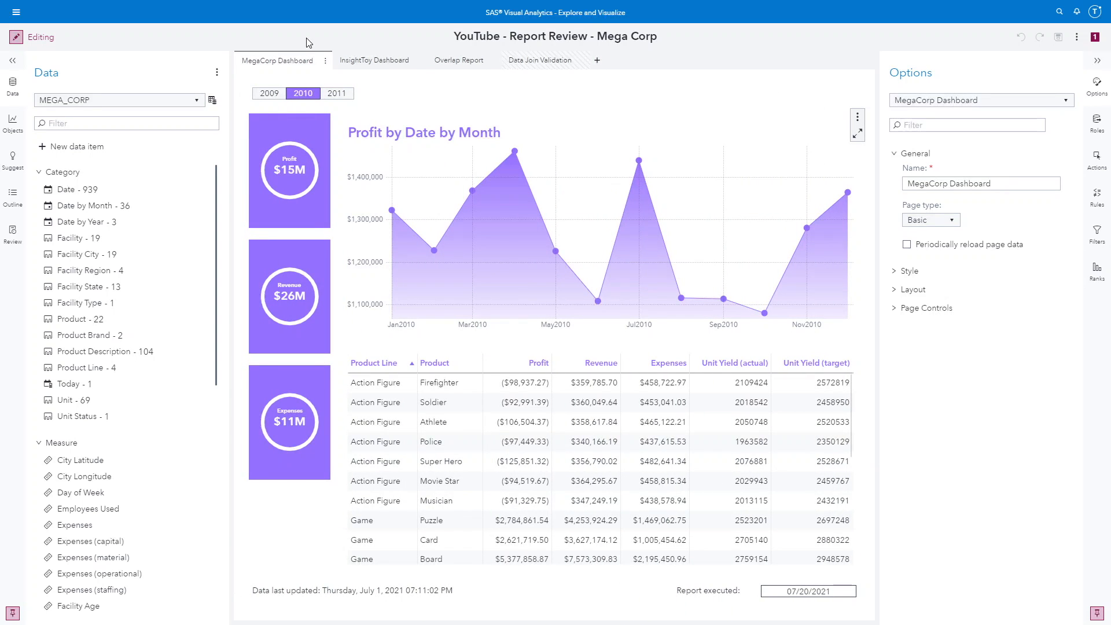
left_click(160, 103)
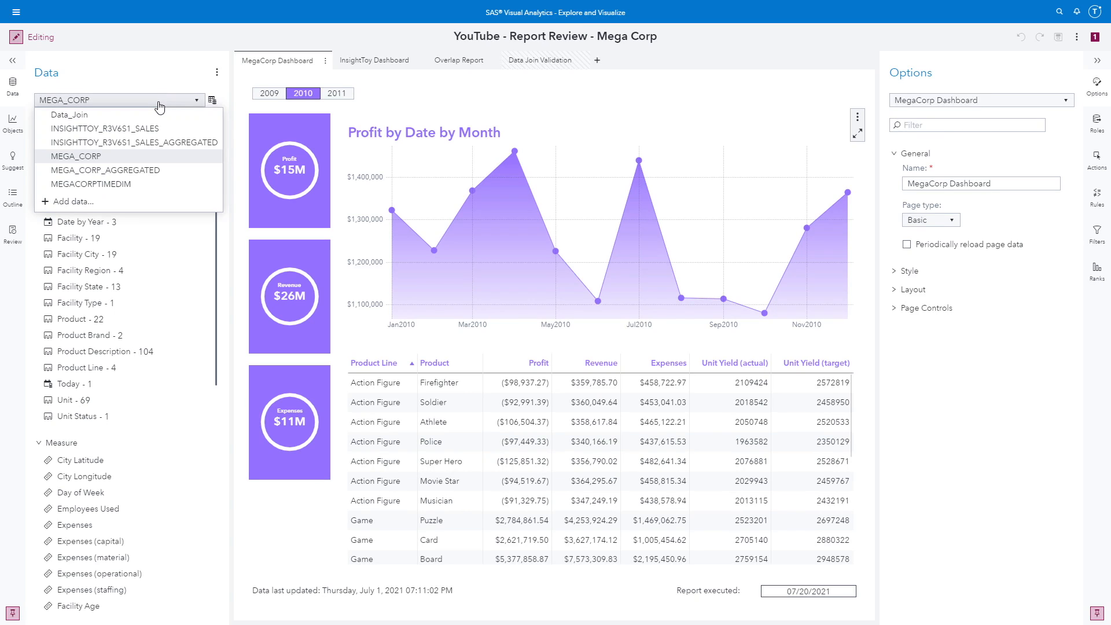
left_click(166, 53)
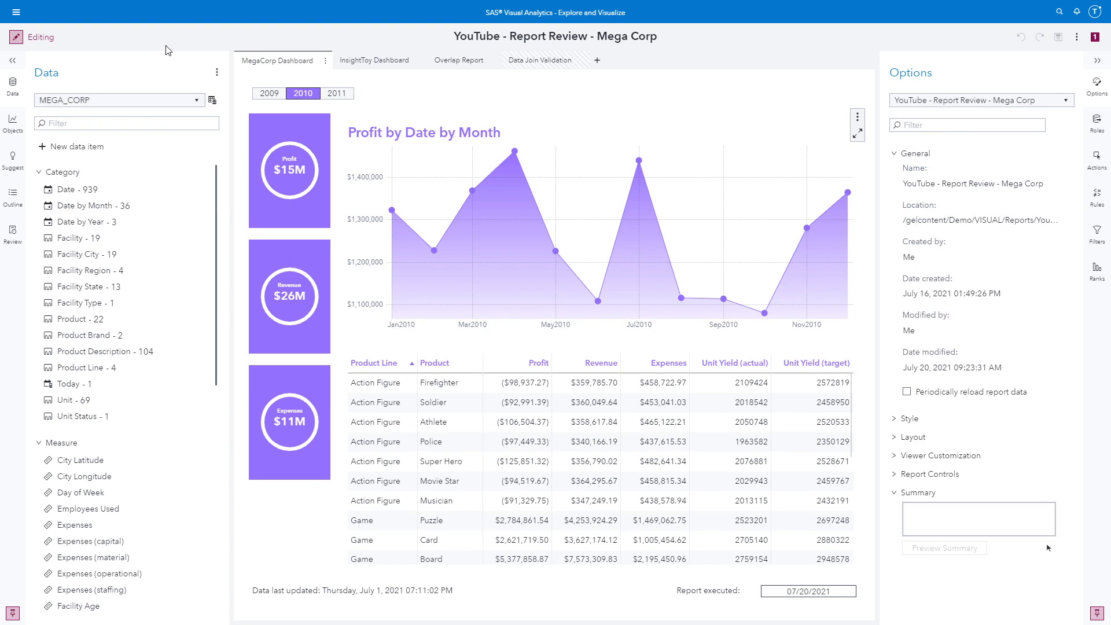
Use the report review's Unused Data Sources finding to delete the data source MEGACORPTIMEDIM.
left_click(14, 242)
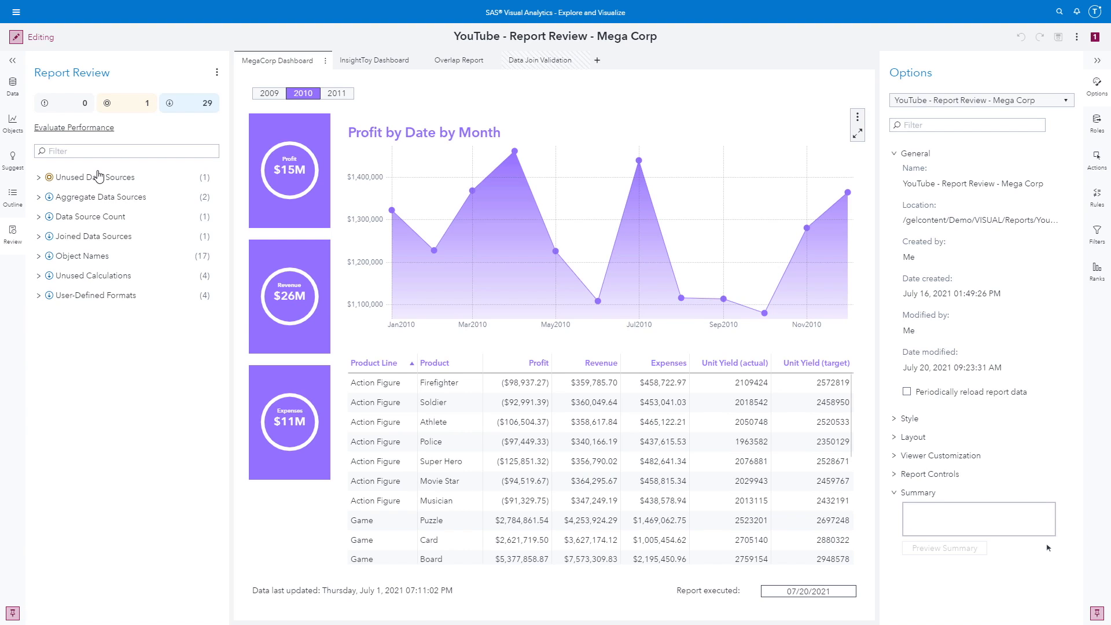
left_click(39, 178)
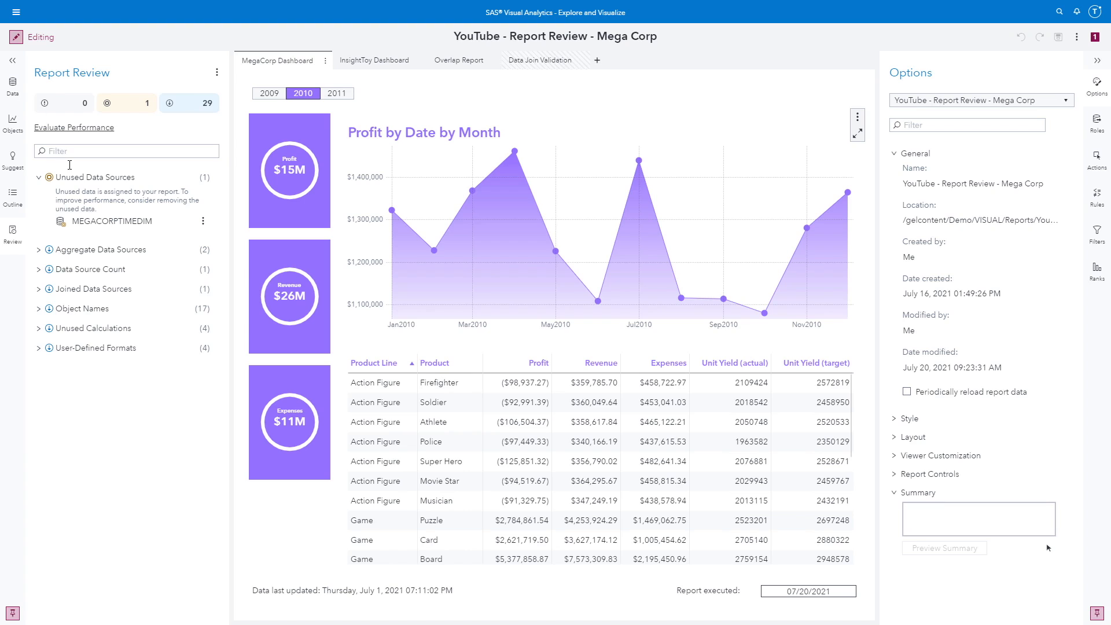
mouse_move(118, 231)
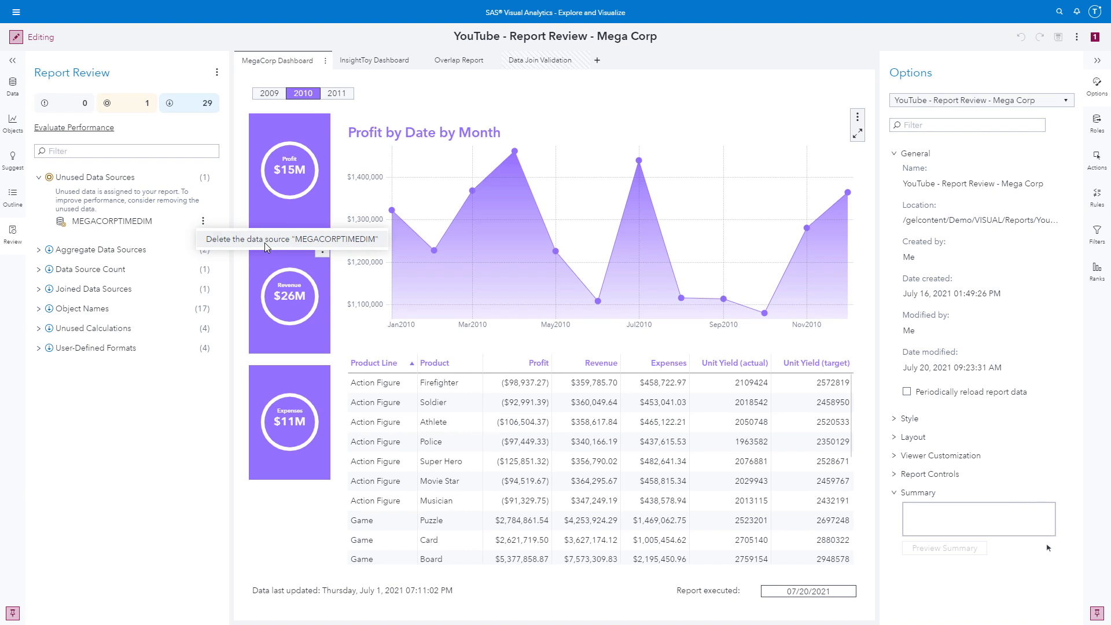
left_click(265, 242)
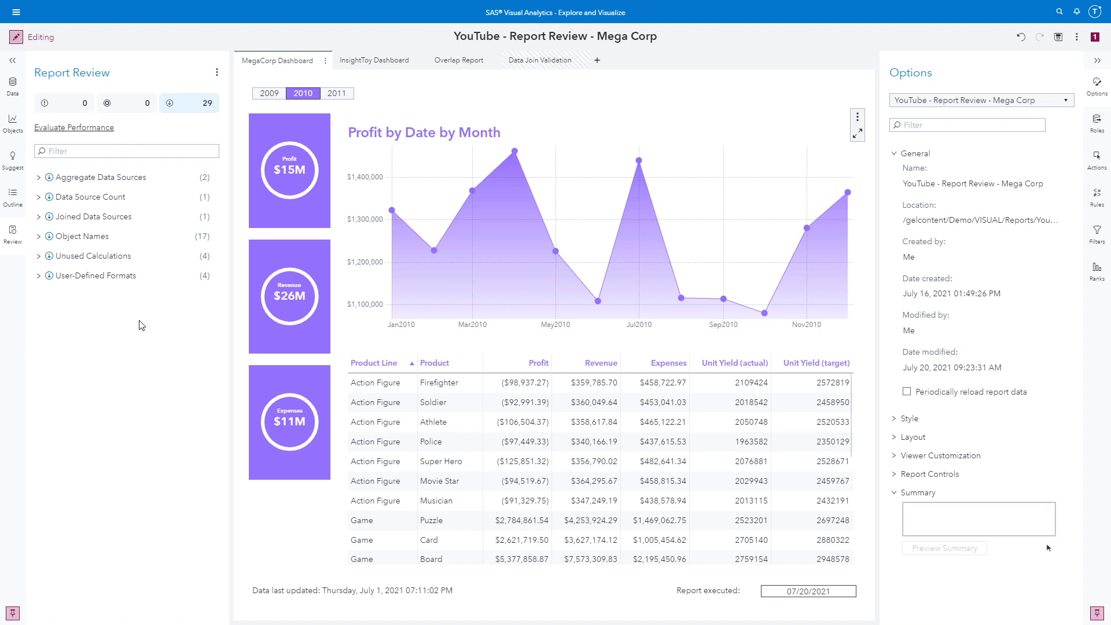
Examine the review findings on aggregate data sources, data source count and joined data sources, checking them against the report's data source list.
left_click(38, 177)
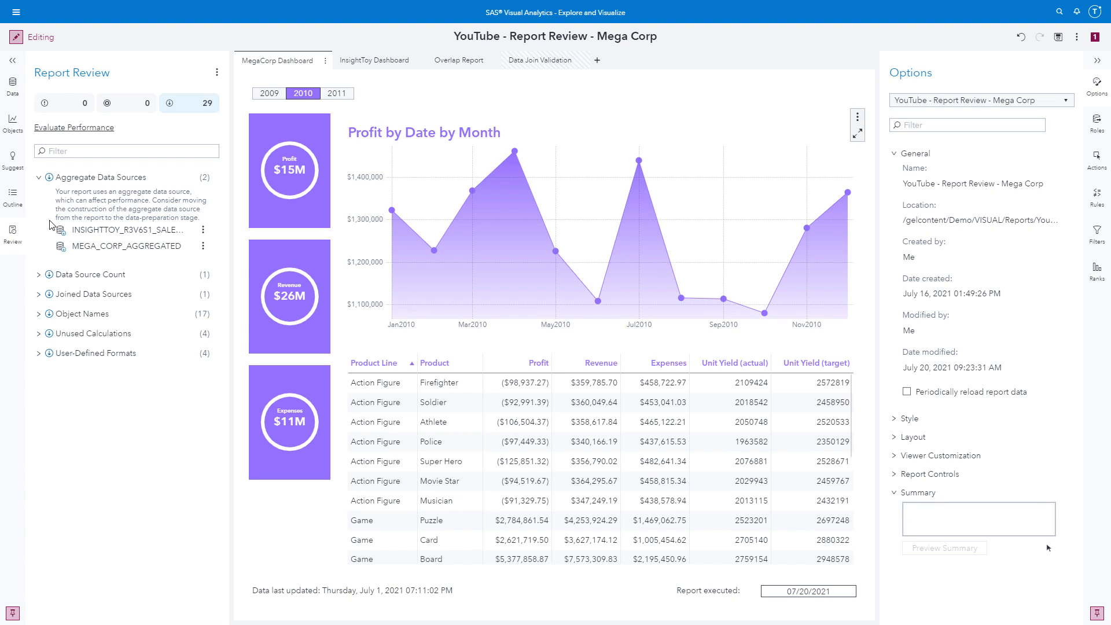
left_click(38, 179)
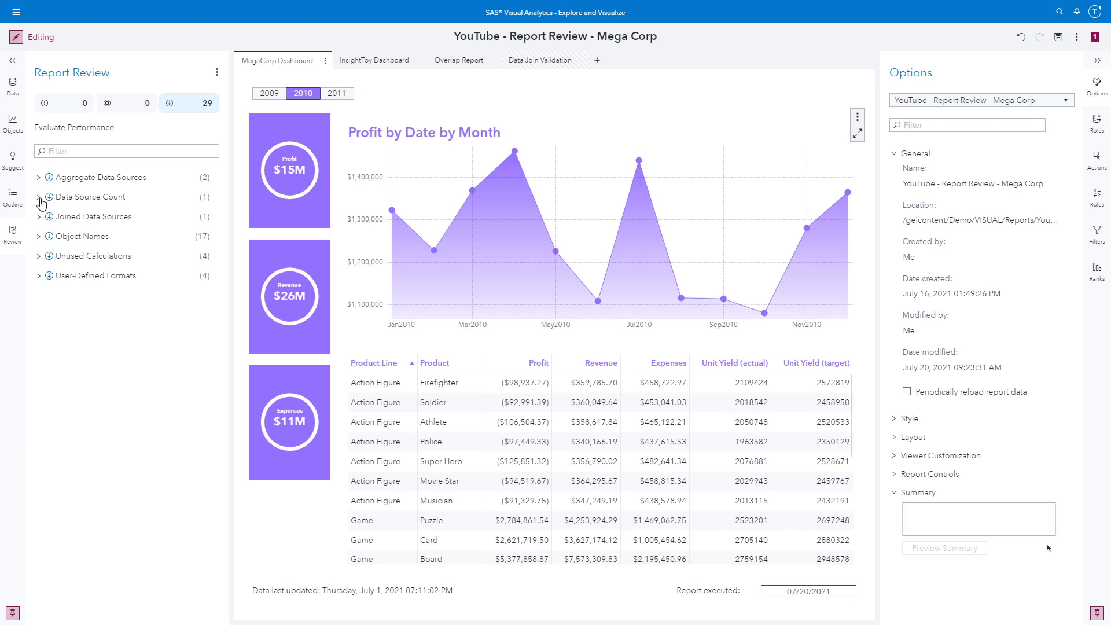
left_click(40, 198)
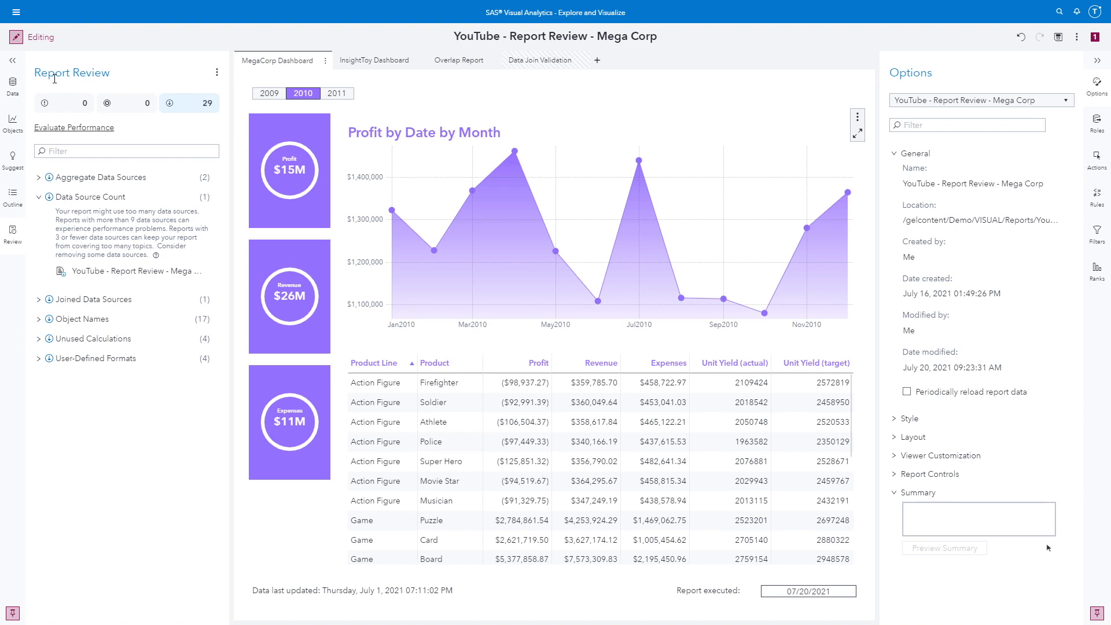
left_click(12, 92)
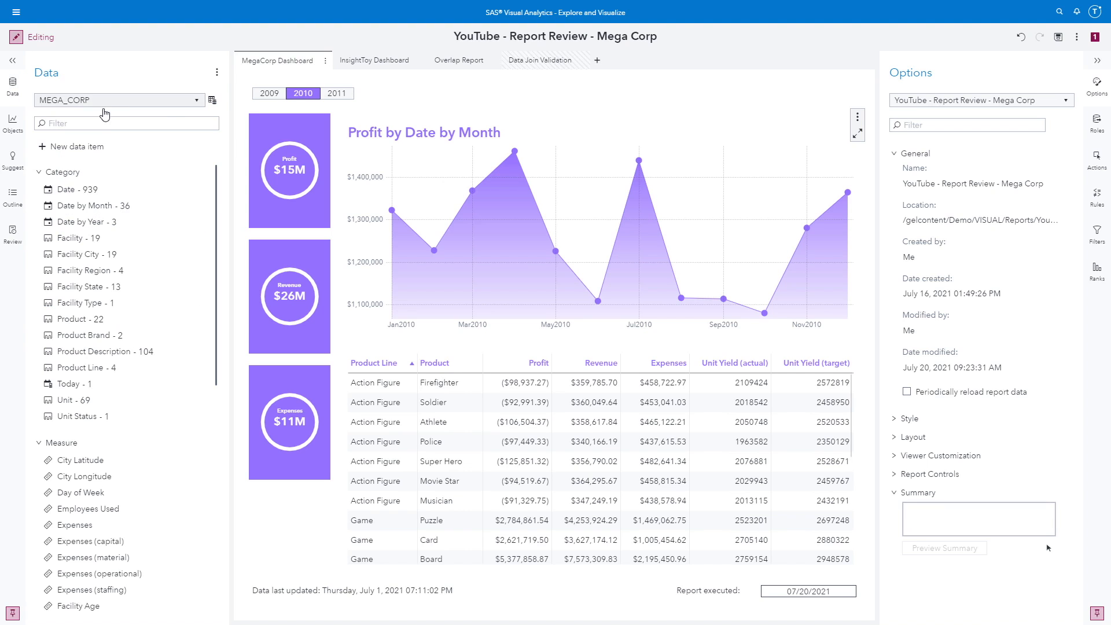
left_click(164, 101)
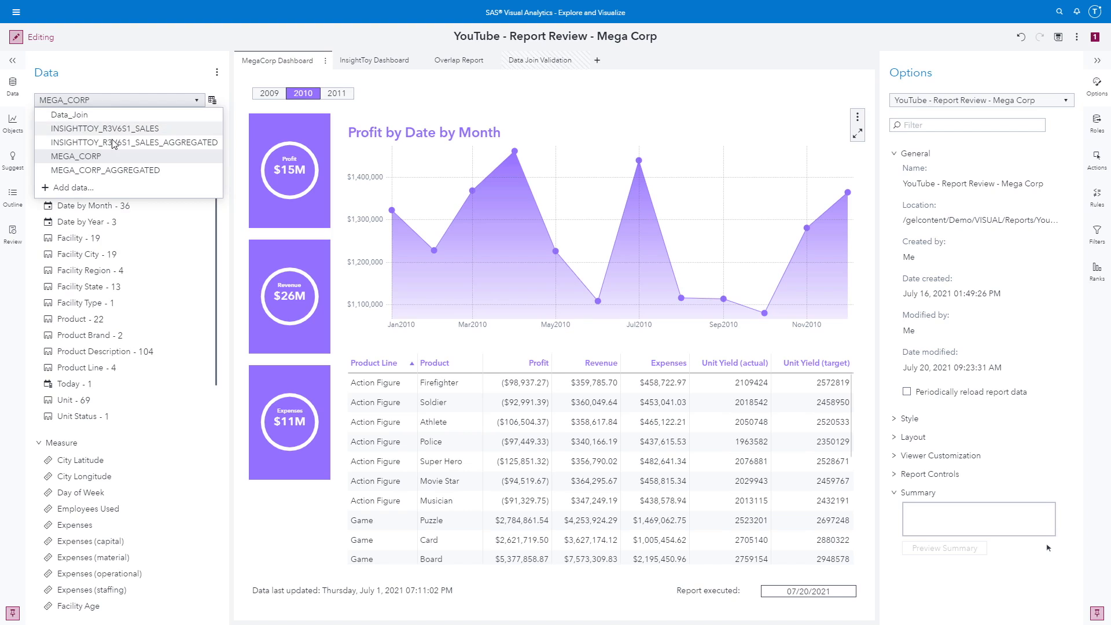
left_click(136, 68)
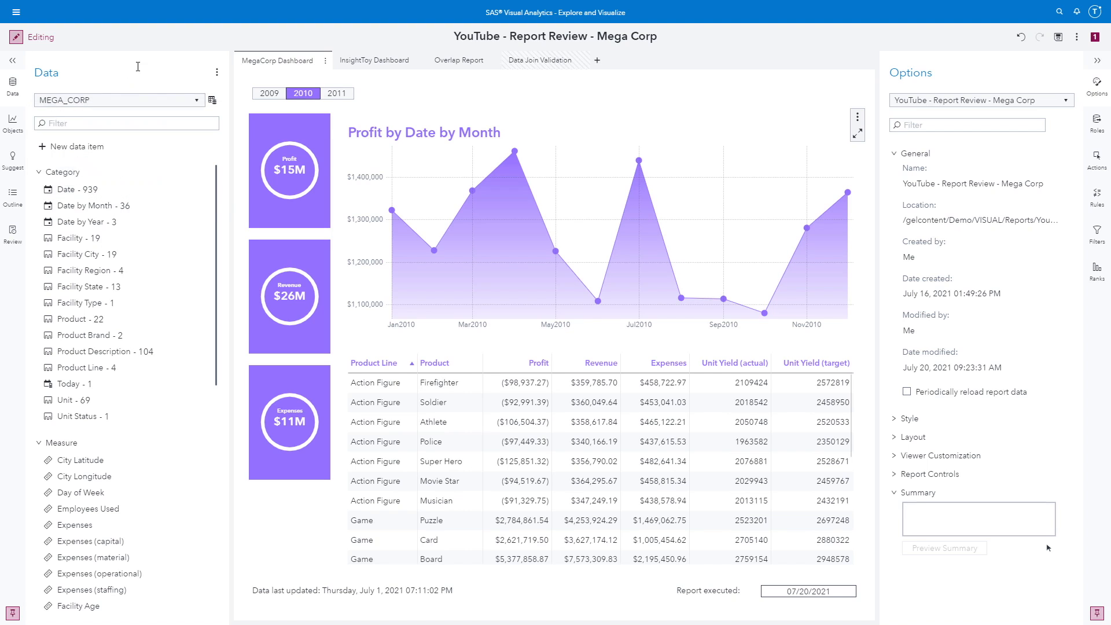
left_click(12, 235)
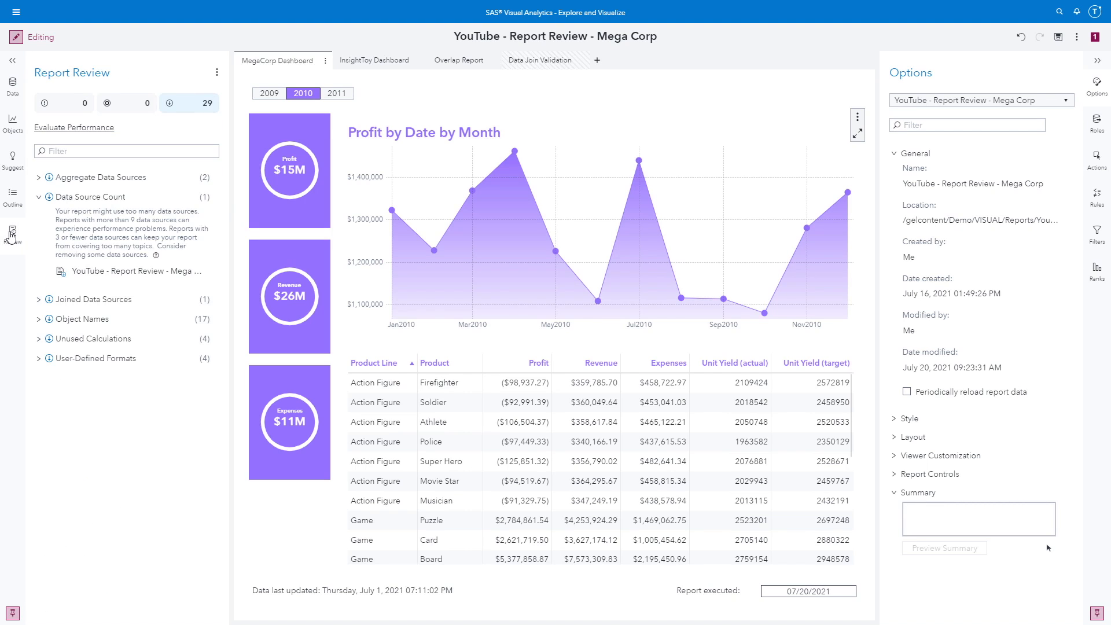
left_click(39, 198)
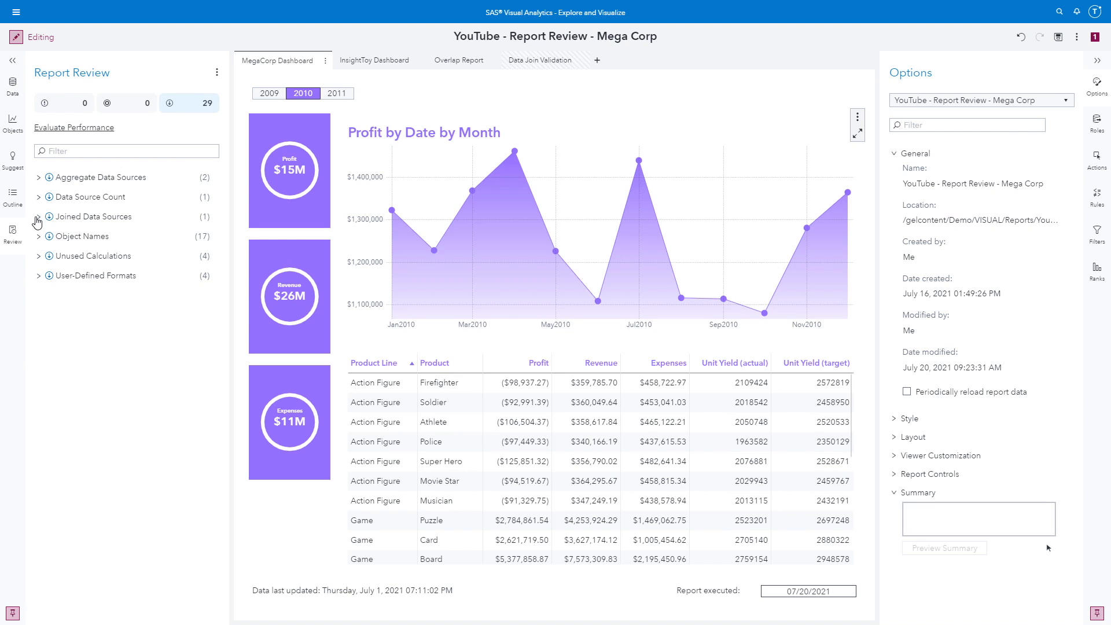
left_click(38, 217)
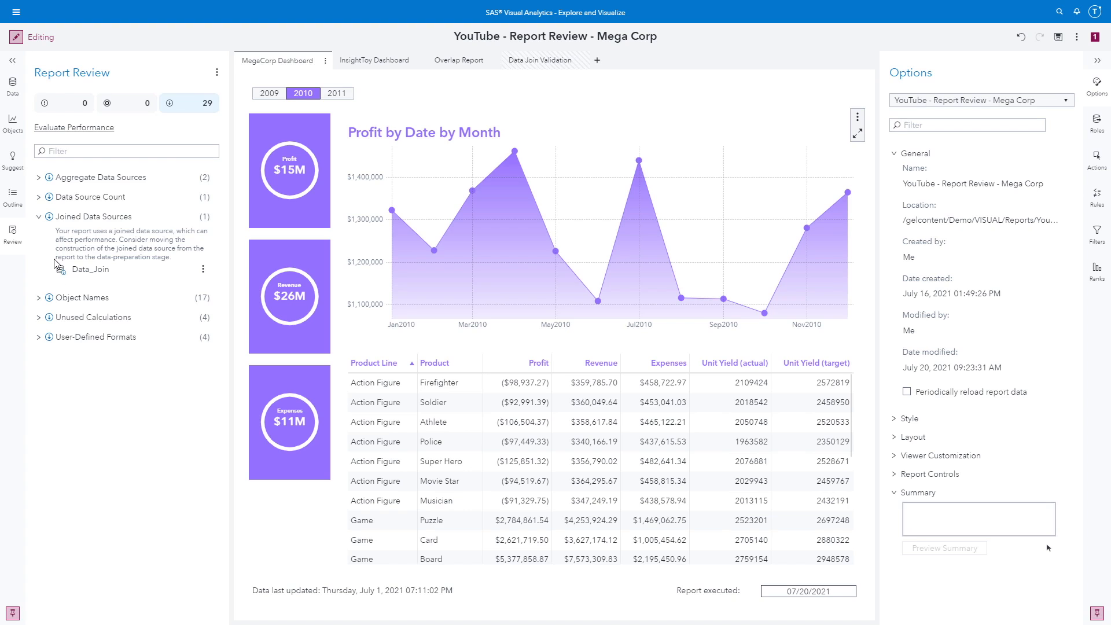
left_click(38, 219)
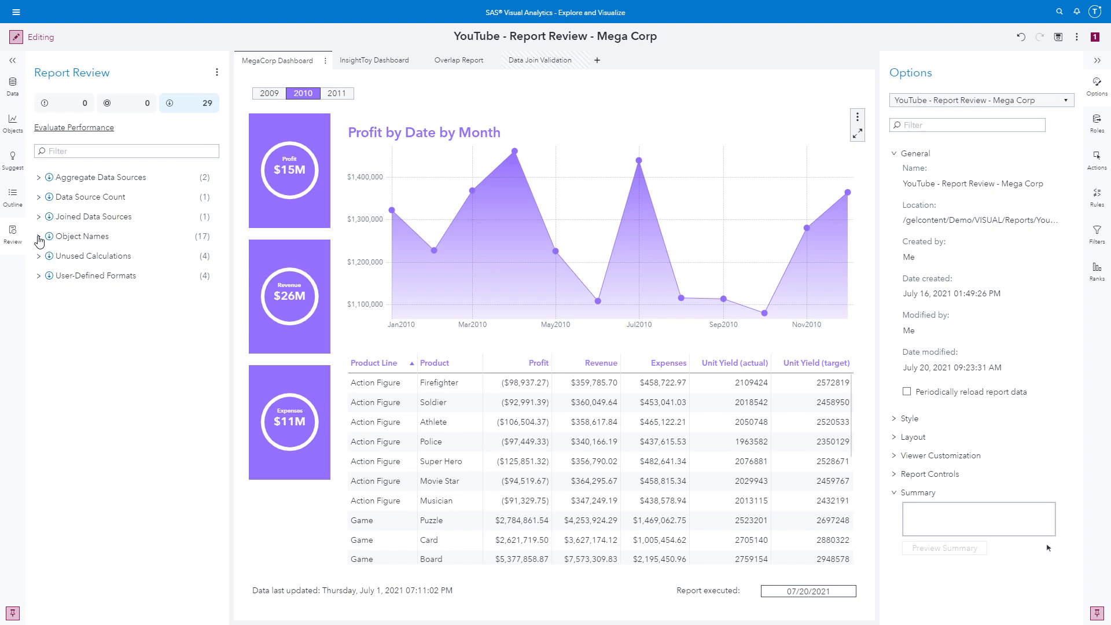
From the Object Names review findings, show the title for the object "List table - Product Line 1".
left_click(39, 238)
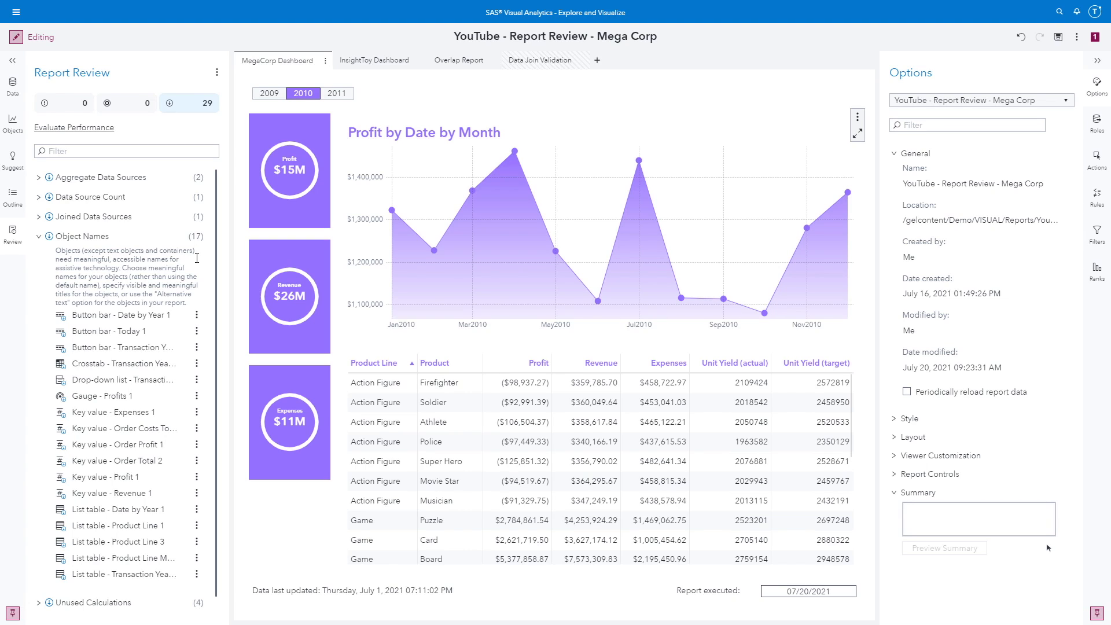
mouse_move(138, 527)
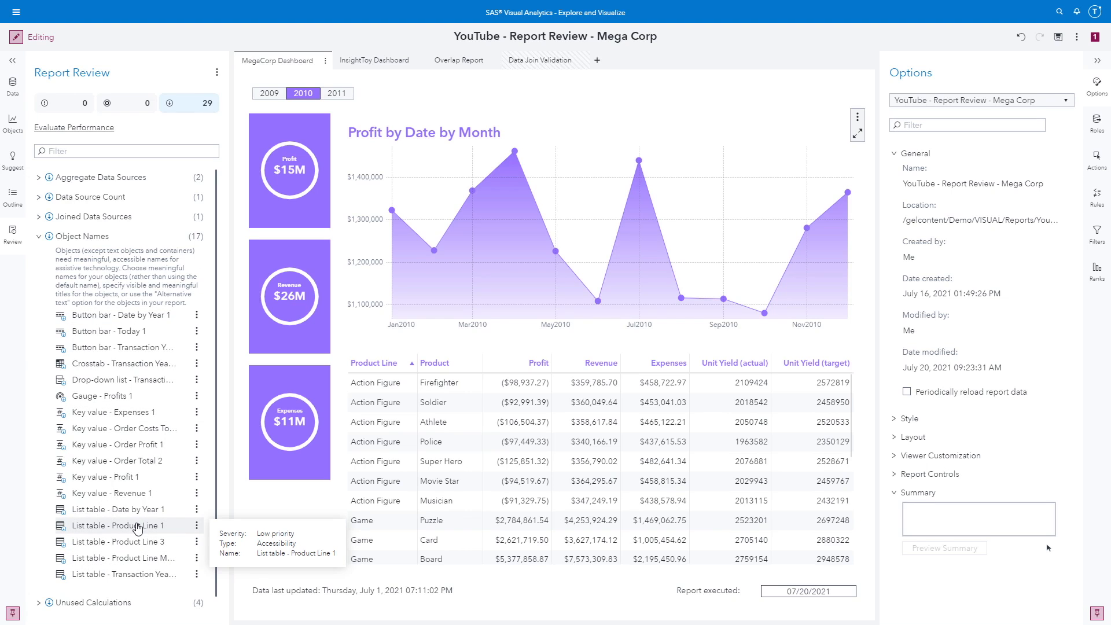
left_click(138, 526)
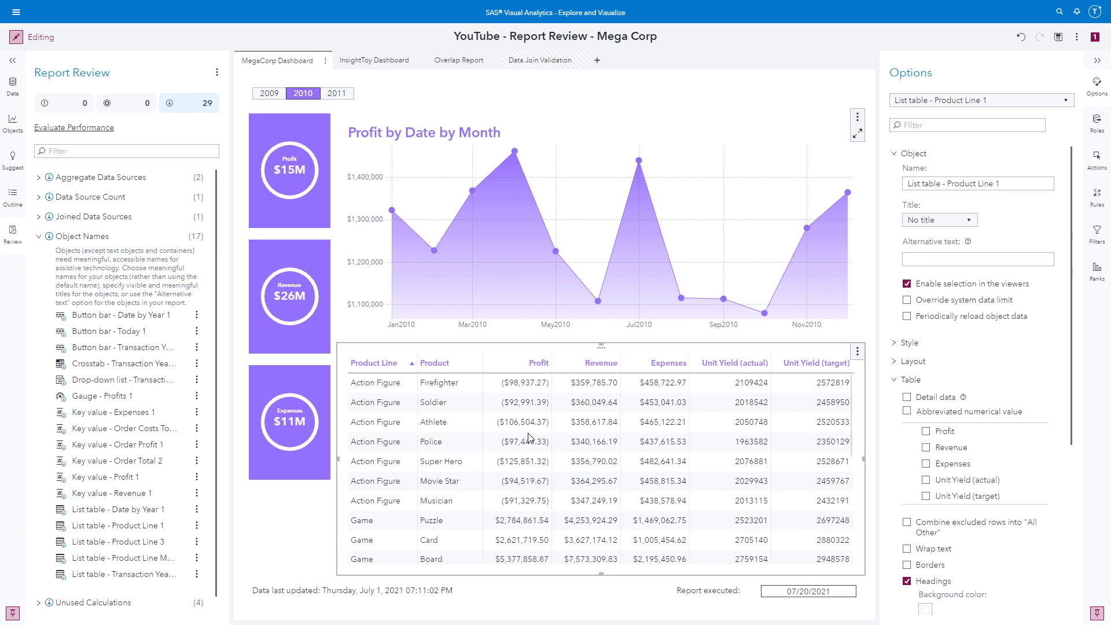
left_click(196, 528)
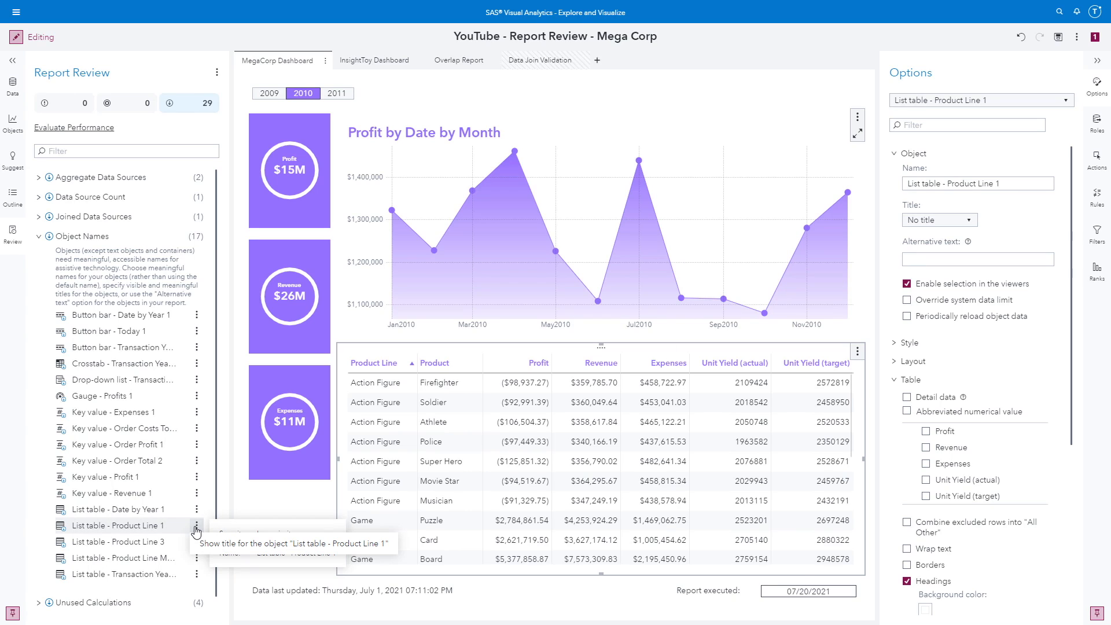
left_click(265, 549)
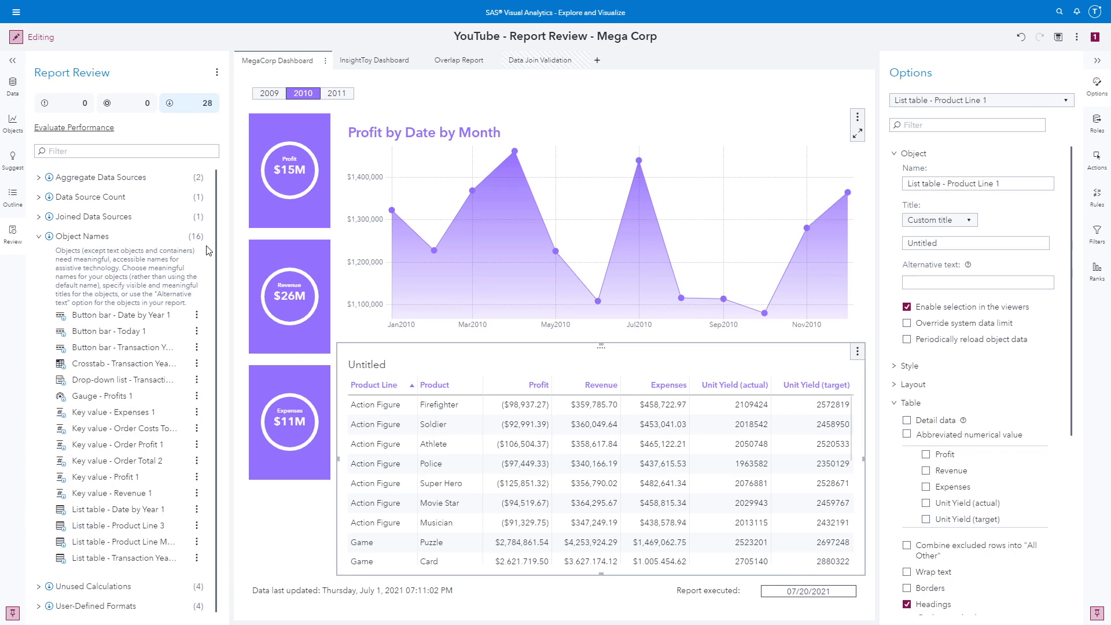
Replace the list table's placeholder title with "Product Line Details".
double_click(371, 363)
type("Prod")
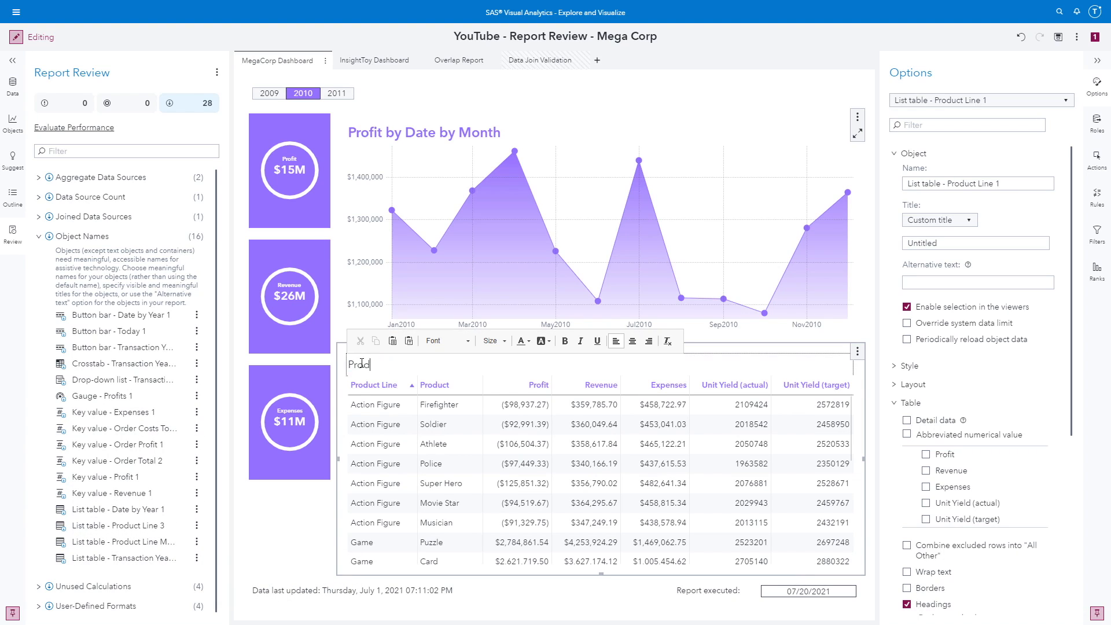
type("uct Line Details")
Copy the hex colour code of the "Profit by Date by Month" chart title, leaving its colour as it is.
double_click(439, 130)
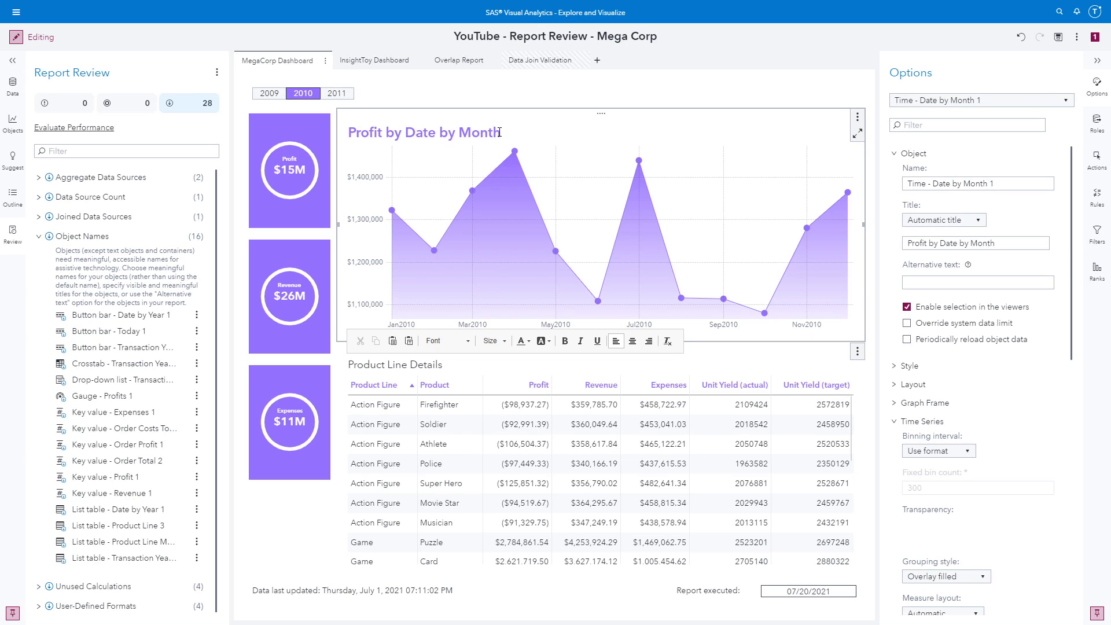
left_click_drag(500, 133, 407, 131)
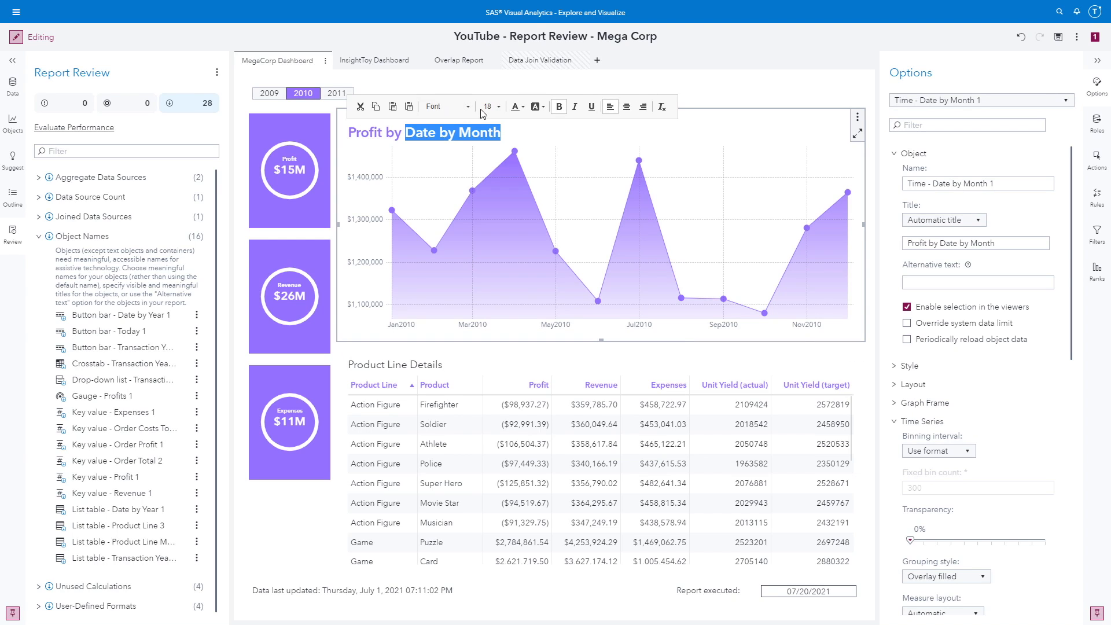
left_click(517, 106)
left_click(553, 209)
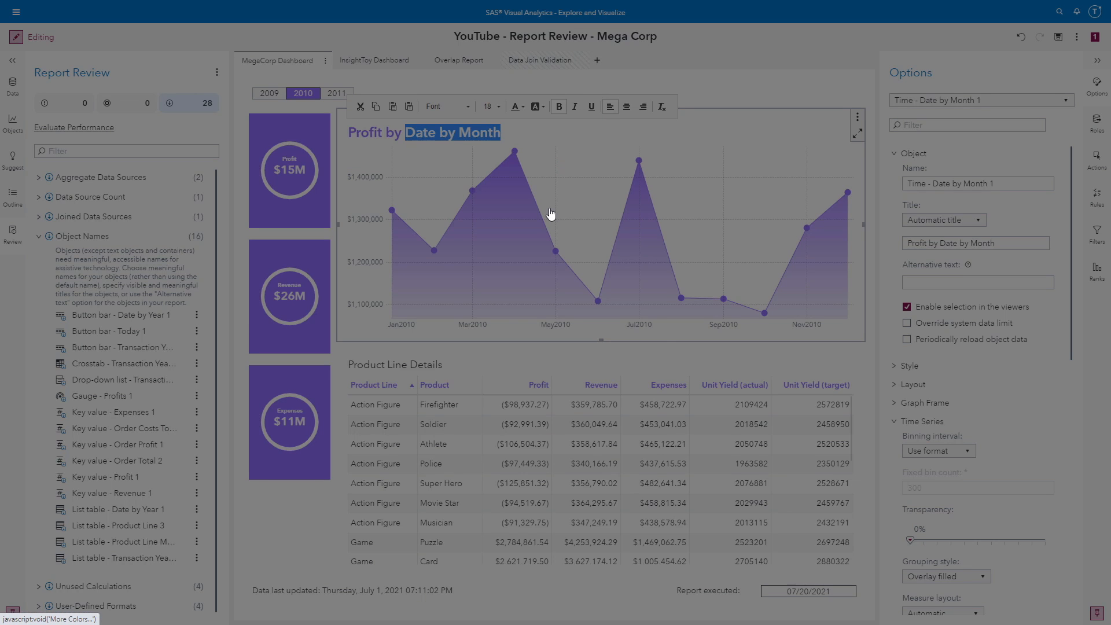
left_click_drag(649, 344, 611, 348)
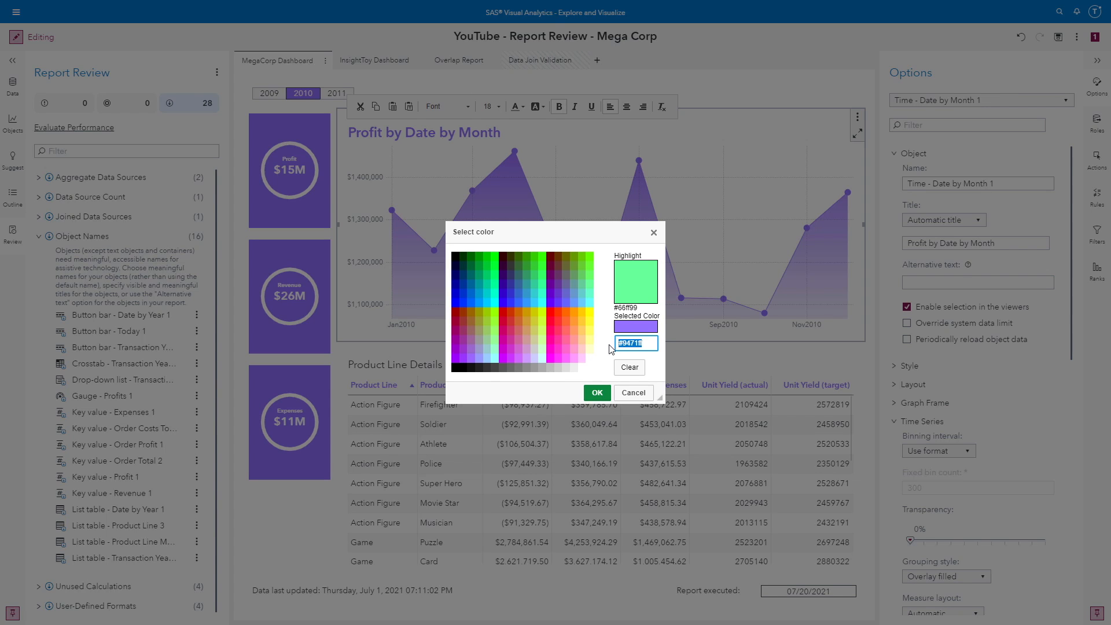
left_click(640, 395)
Set the font size of the whole "Product Line Details" table title to 18.
double_click(412, 366)
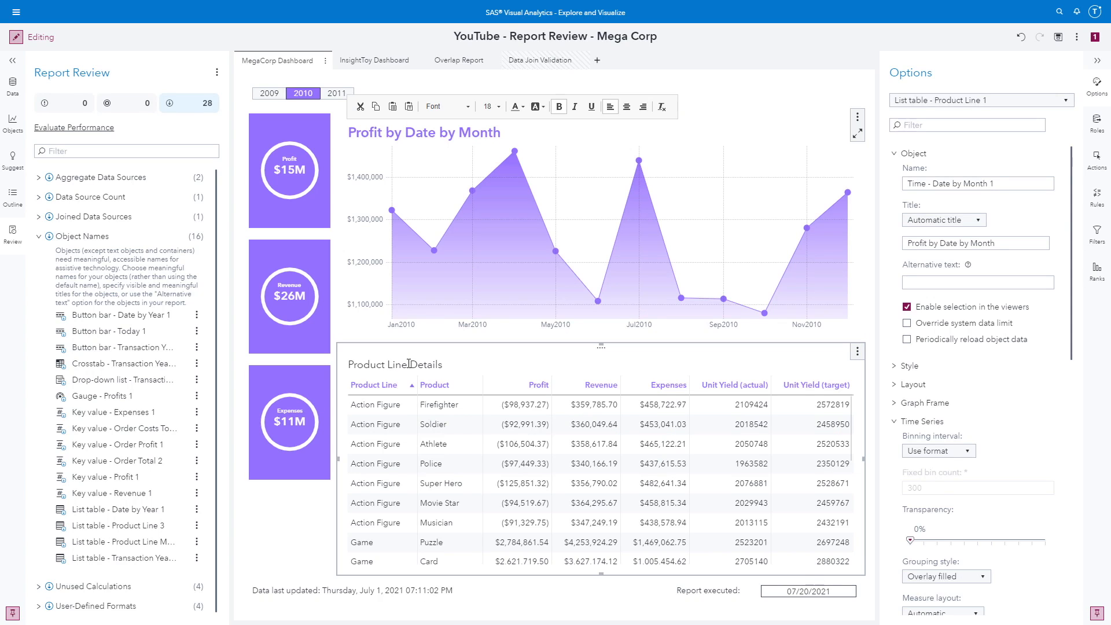
left_click(448, 365)
left_click_drag(447, 365, 348, 366)
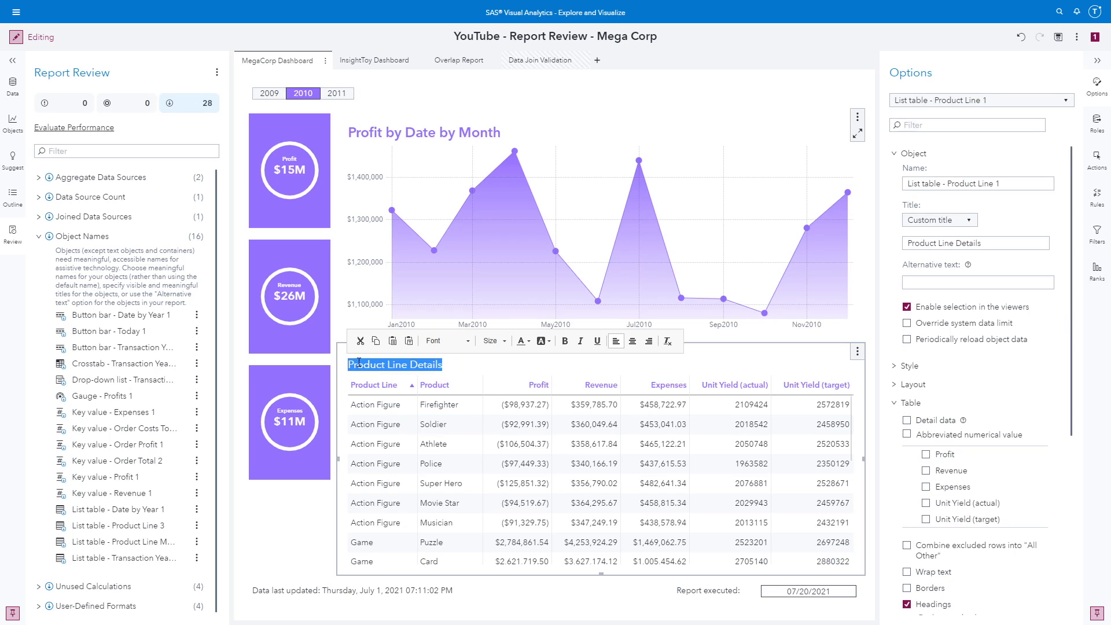
left_click(496, 346)
scroll(506, 434, "down", 2)
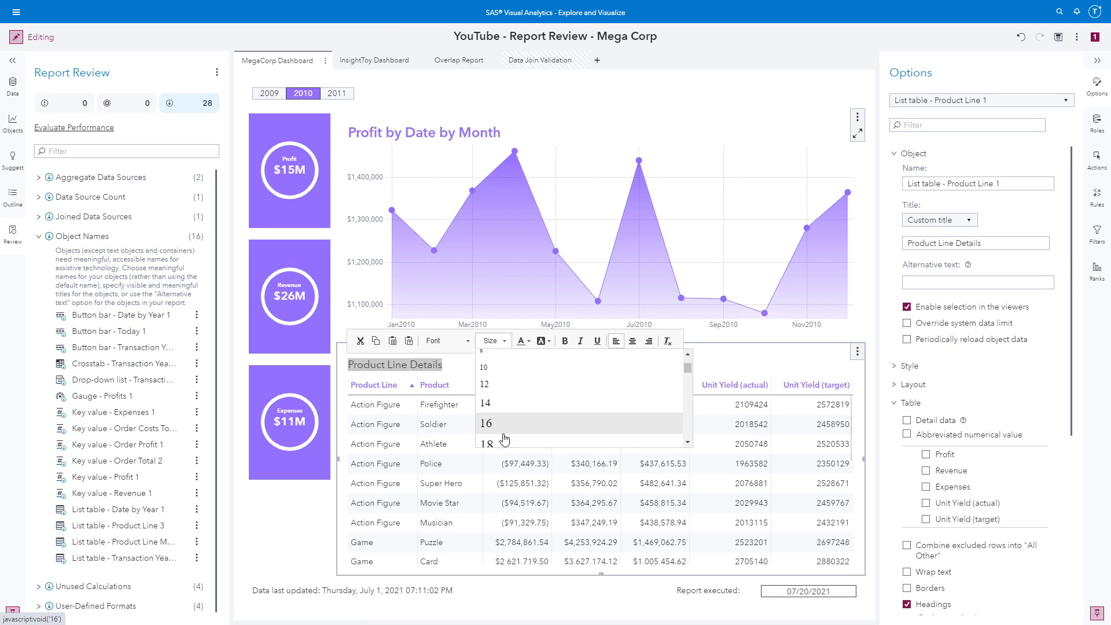
left_click(505, 444)
Set the colour of the "Product Line Details" title text to #9471ff.
left_click(521, 341)
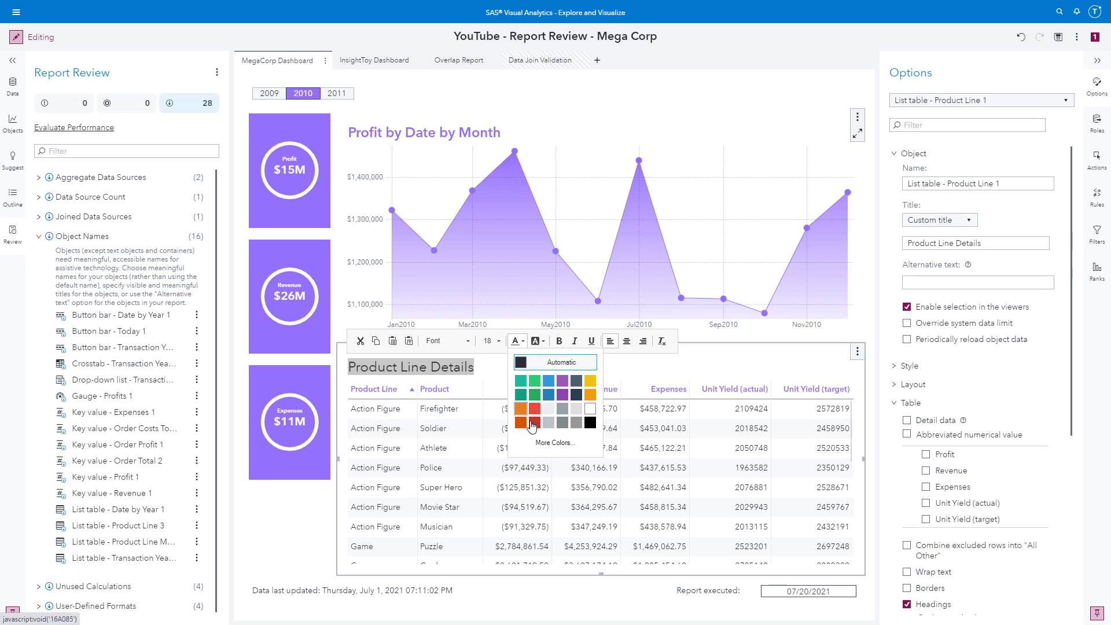
left_click(555, 442)
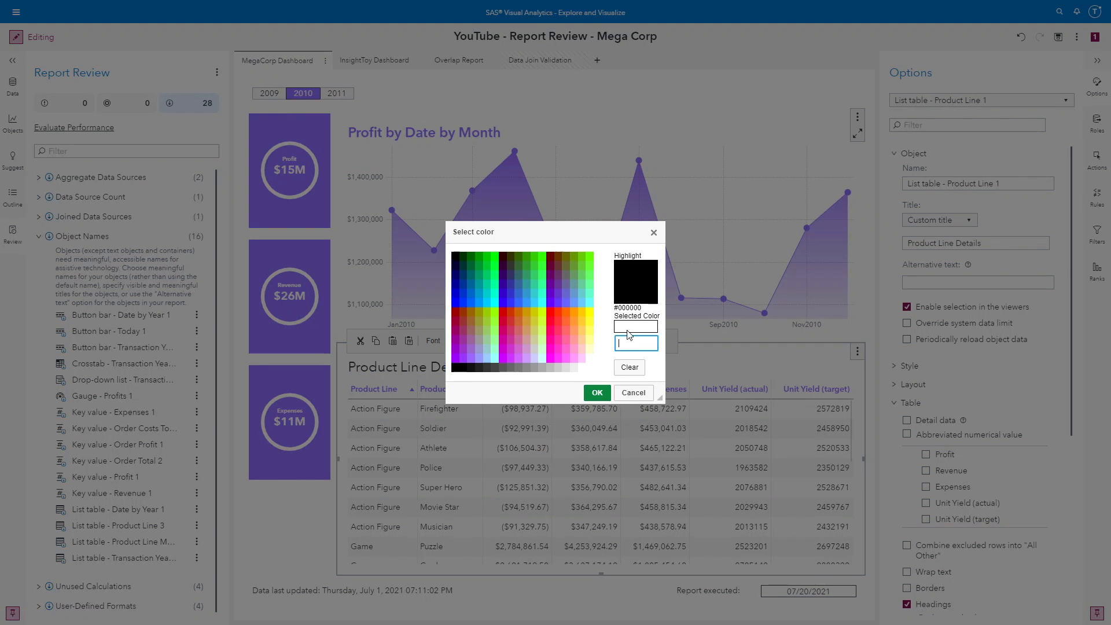
type("#9471ff")
left_click(655, 372)
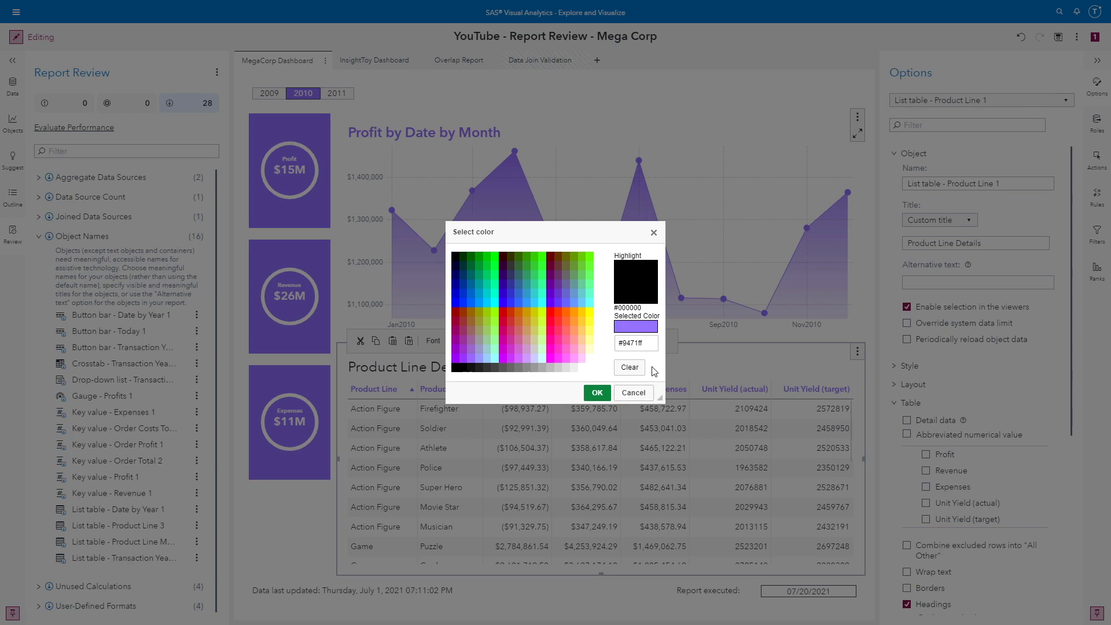
left_click(596, 393)
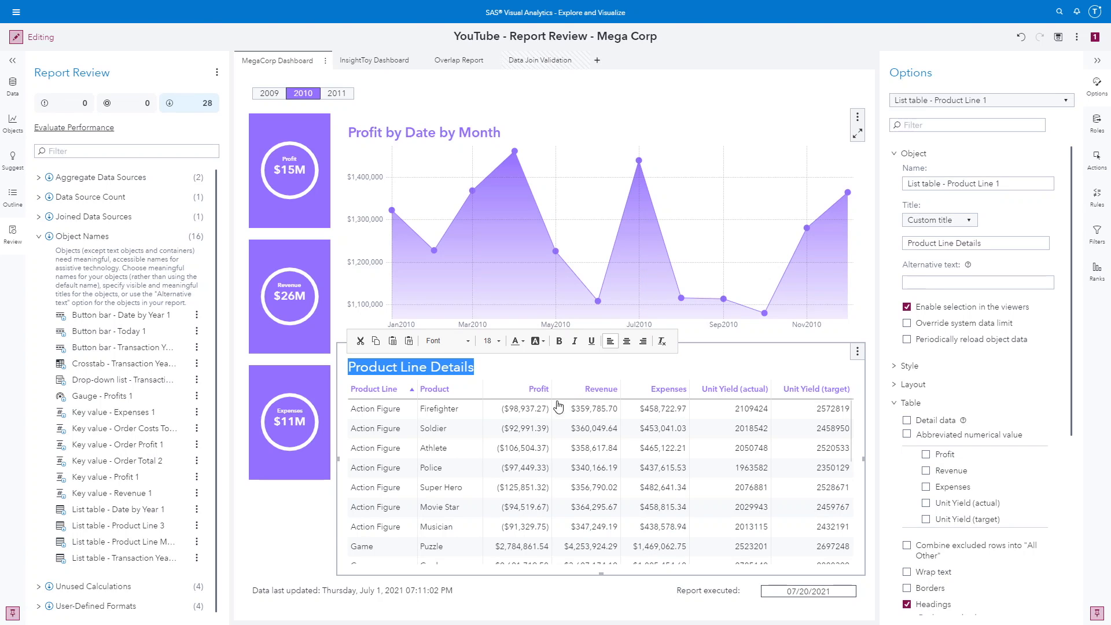
left_click(283, 551)
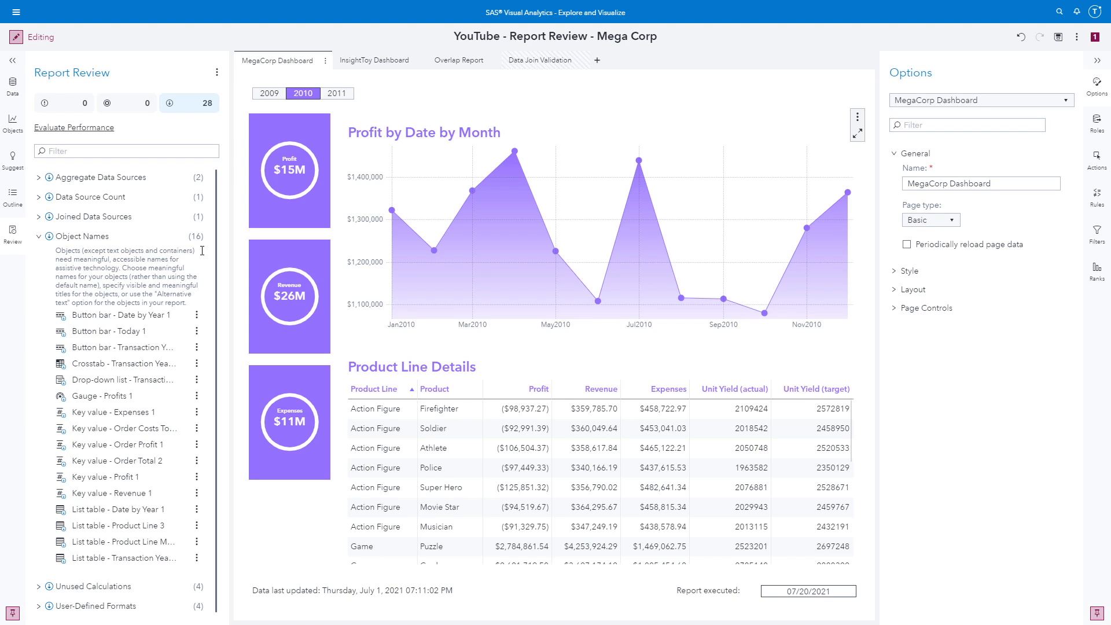
From the Object Names findings, locate "List table - Product Line 3" and rename it "InsightToy Product Line Details".
mouse_move(136, 530)
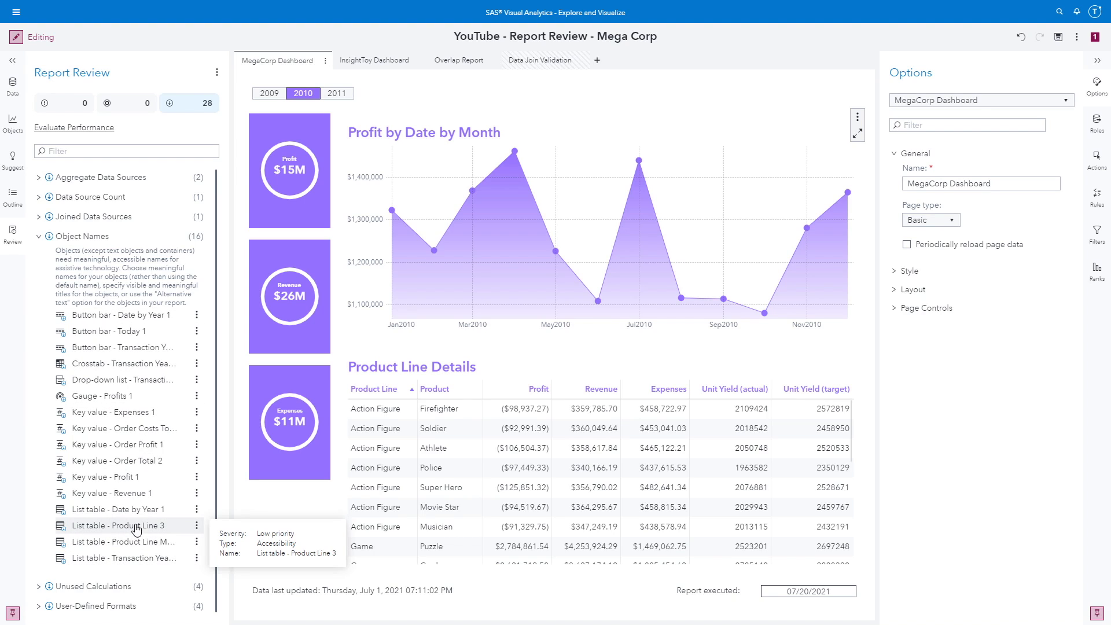
left_click(136, 528)
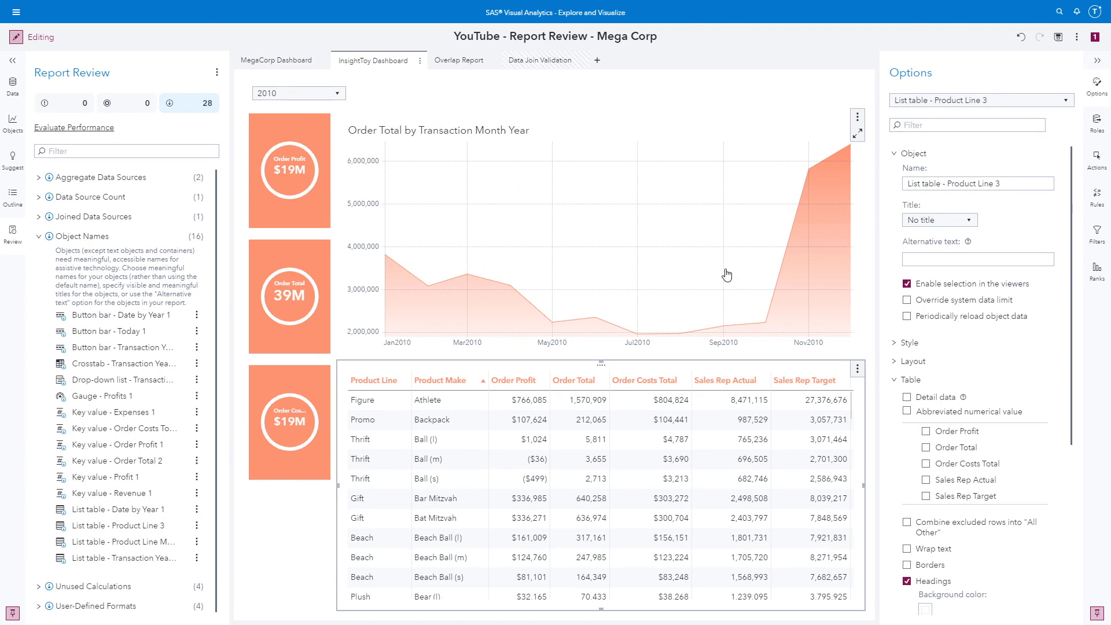
triple_click(1011, 182)
type("InsightToy")
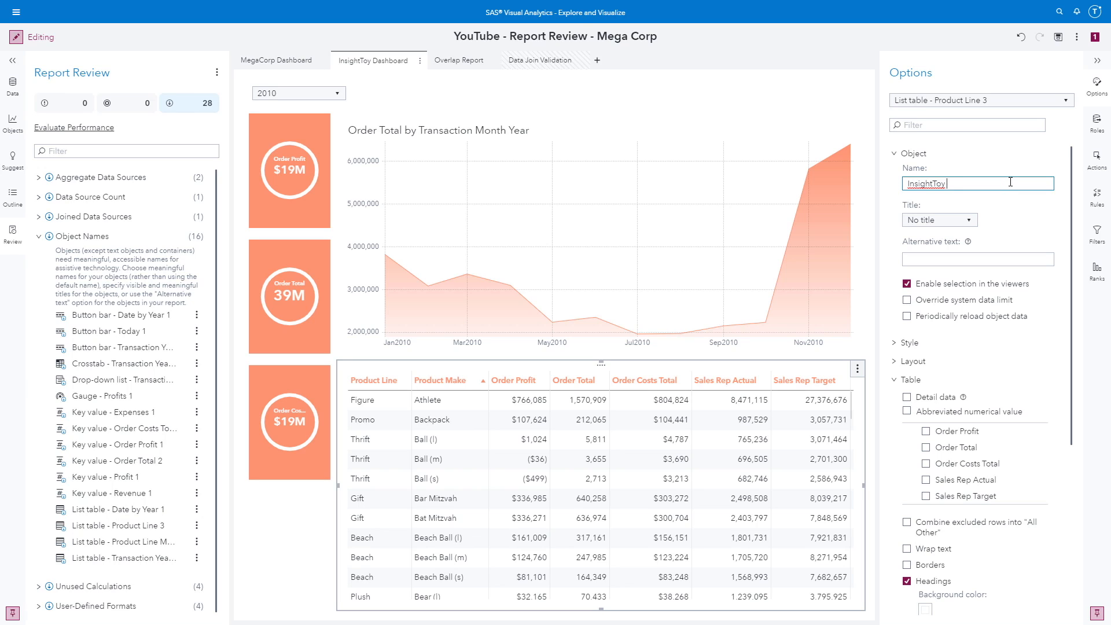
type(" Product Line Details")
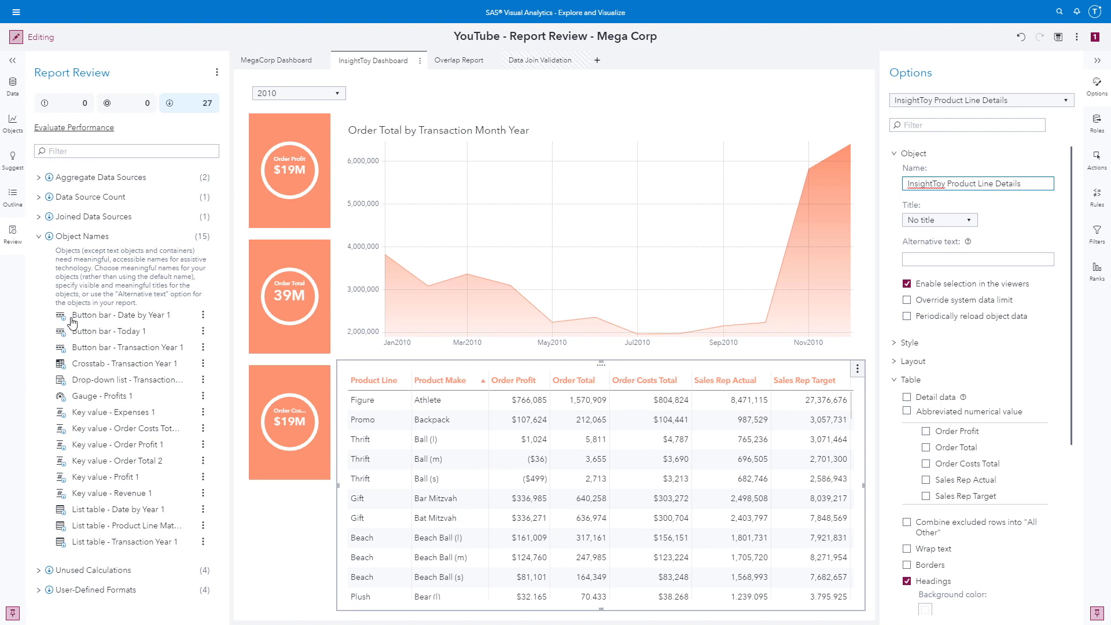
Examine the Unused Calculations findings, including the fix offered for the Order Costs Total item, and the User-Defined Formats findings.
left_click(39, 237)
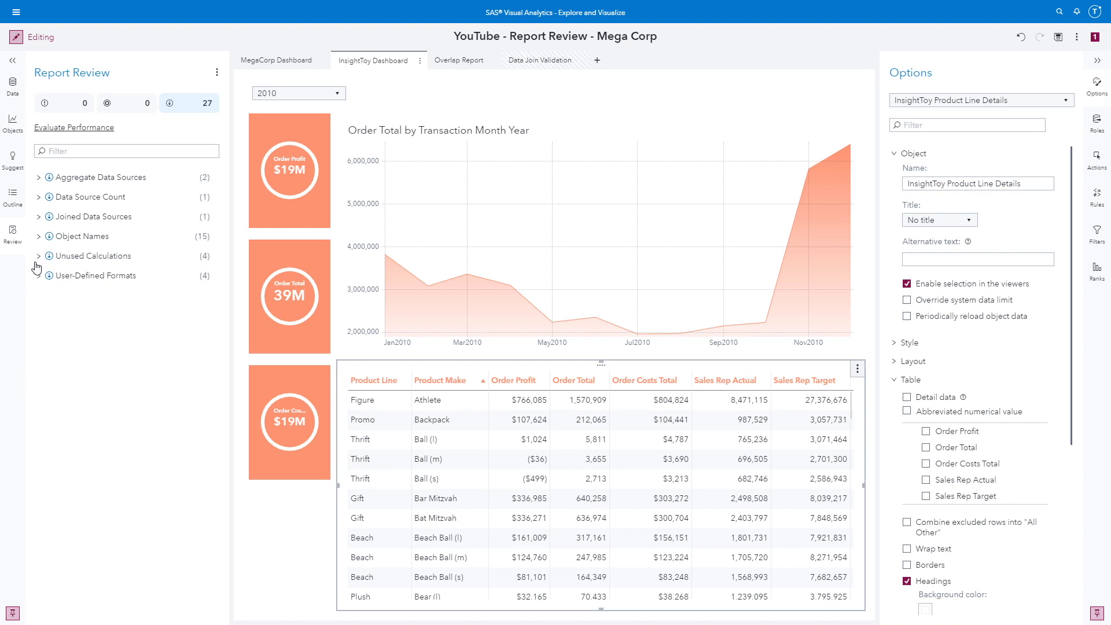
left_click(38, 256)
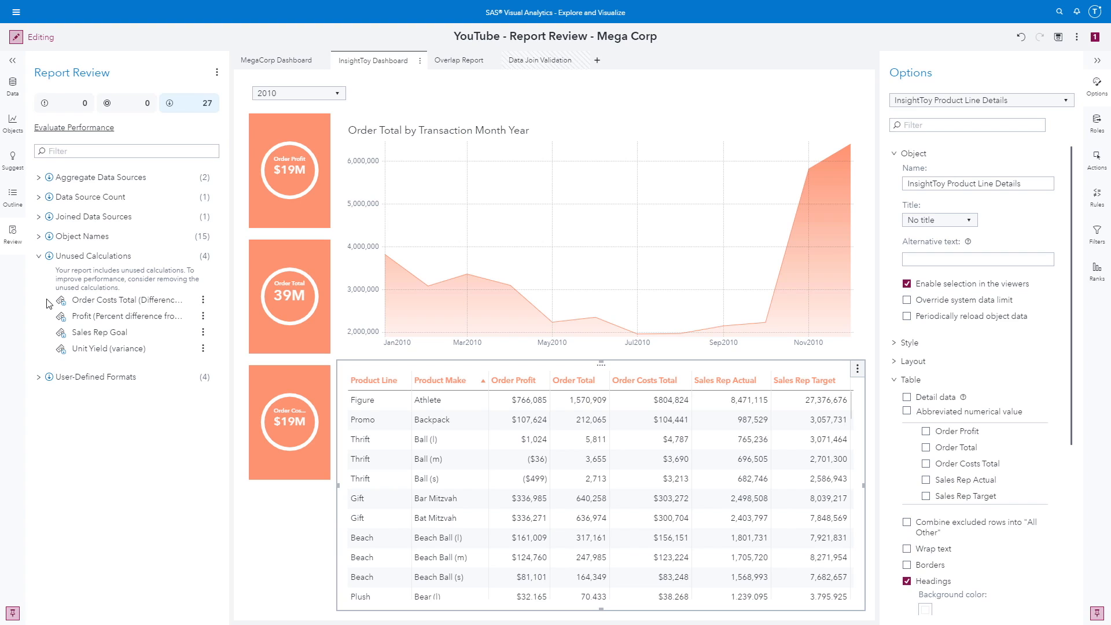
left_click(202, 303)
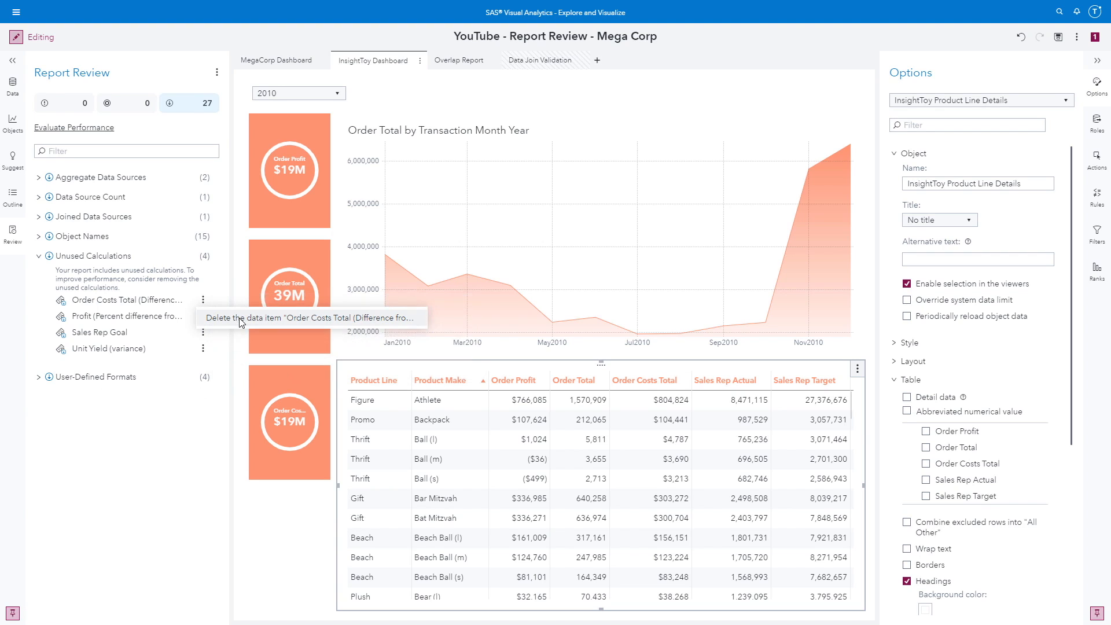
left_click(40, 317)
left_click(38, 257)
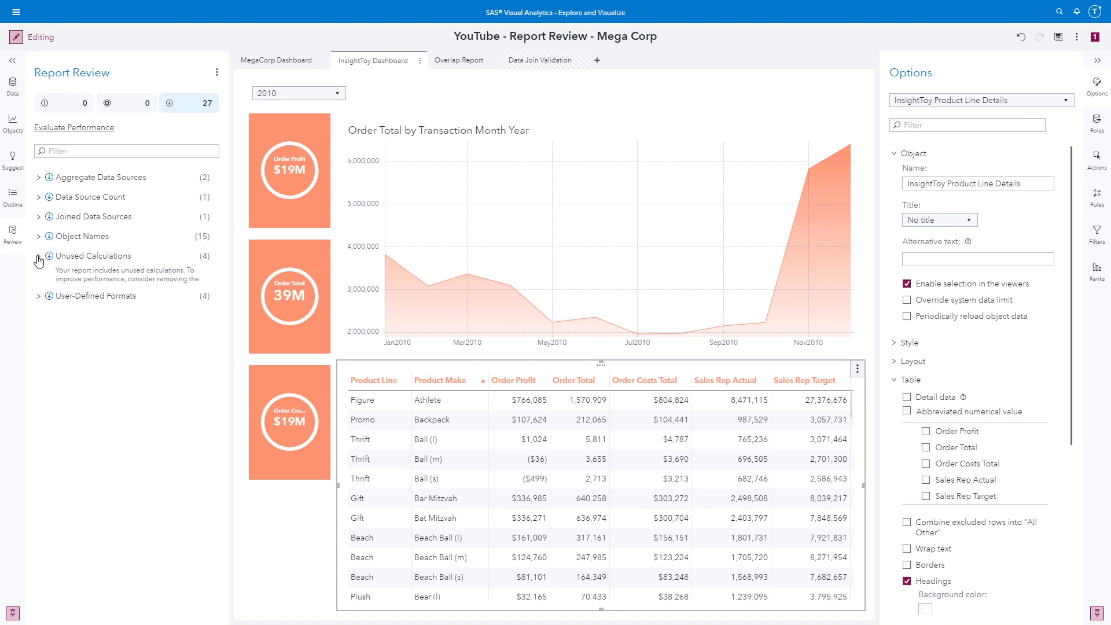
left_click(38, 277)
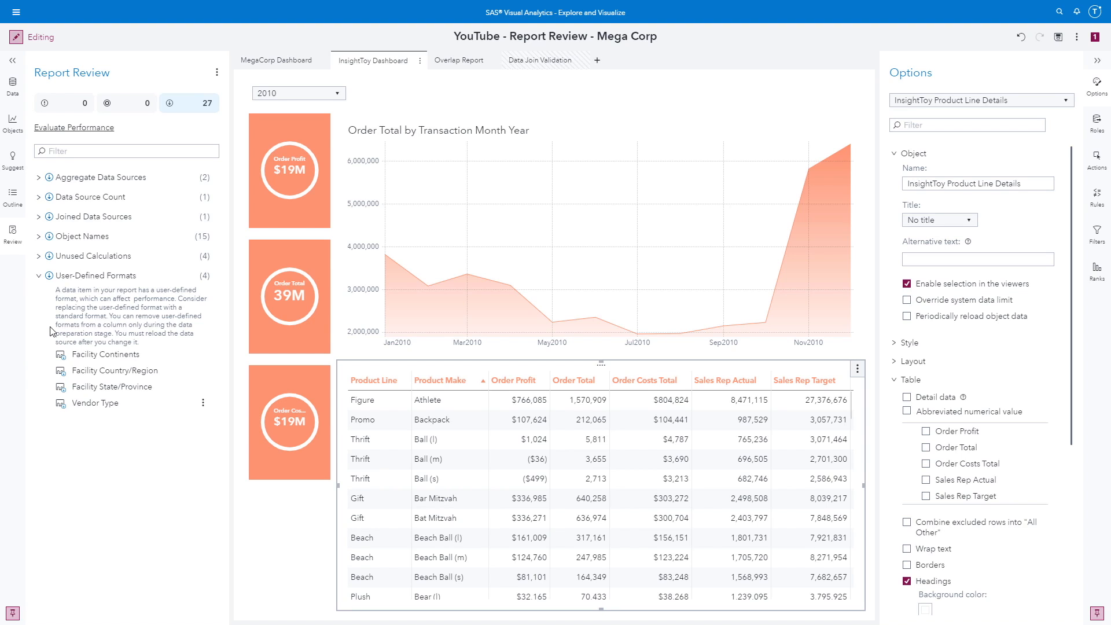
left_click(39, 276)
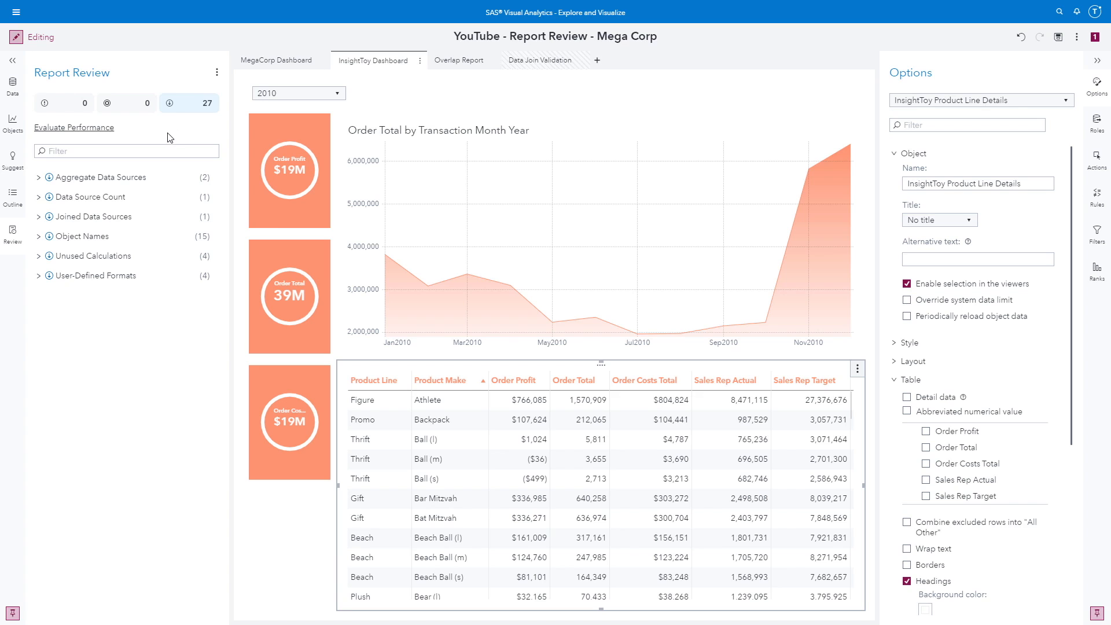
Evaluate the report's performance, saving the pending changes first, and check the Data-Loading Times details for "Gauge - Profits 1".
left_click(100, 129)
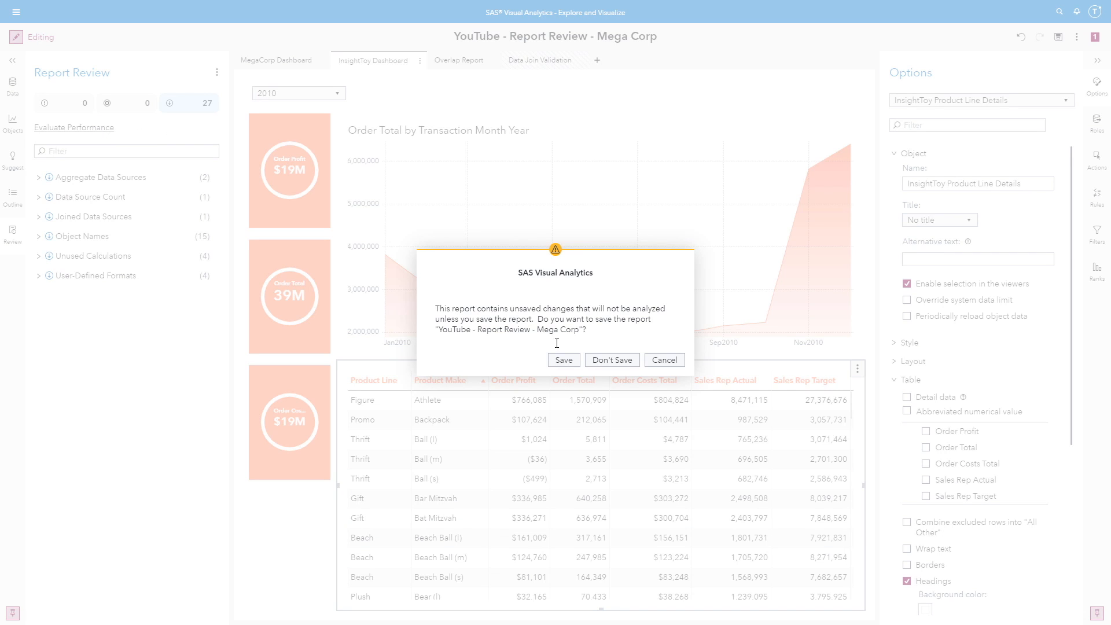
left_click(564, 363)
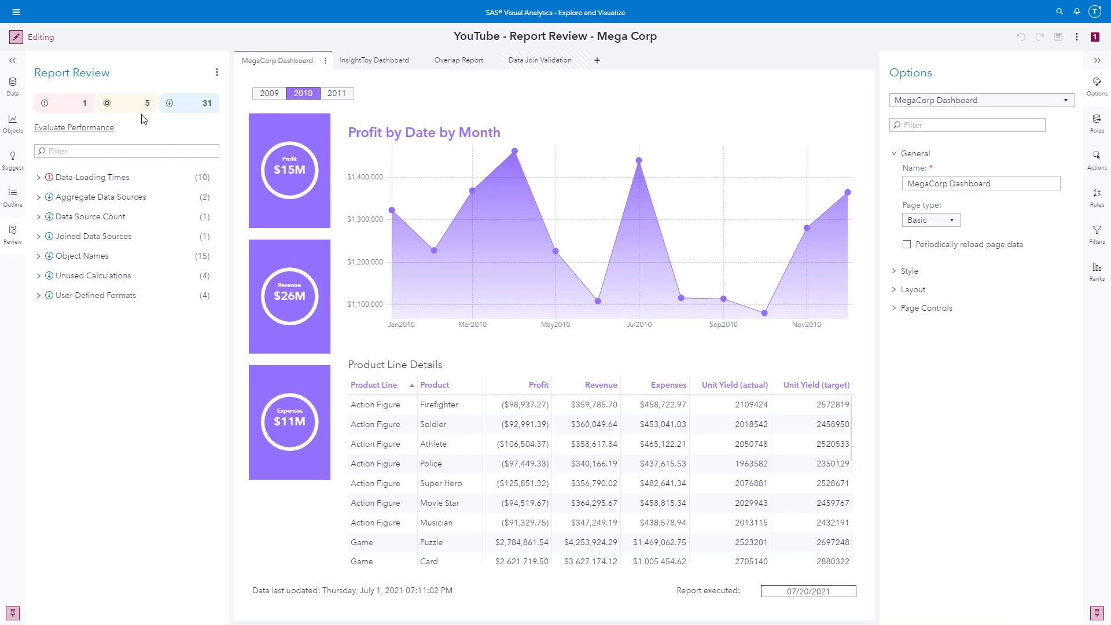
left_click(37, 178)
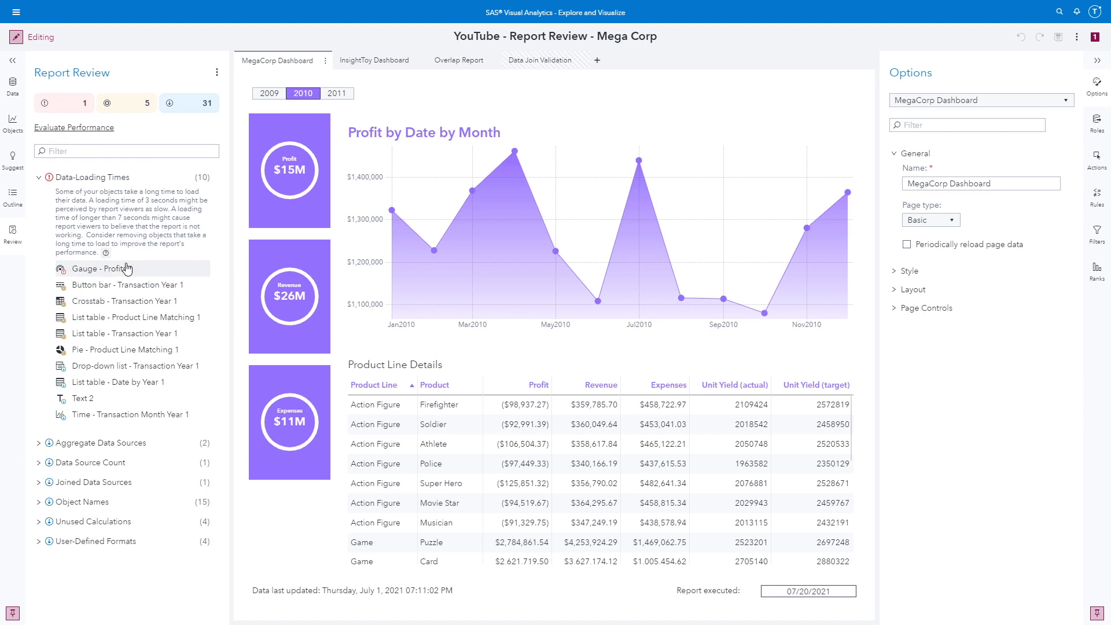
mouse_move(140, 276)
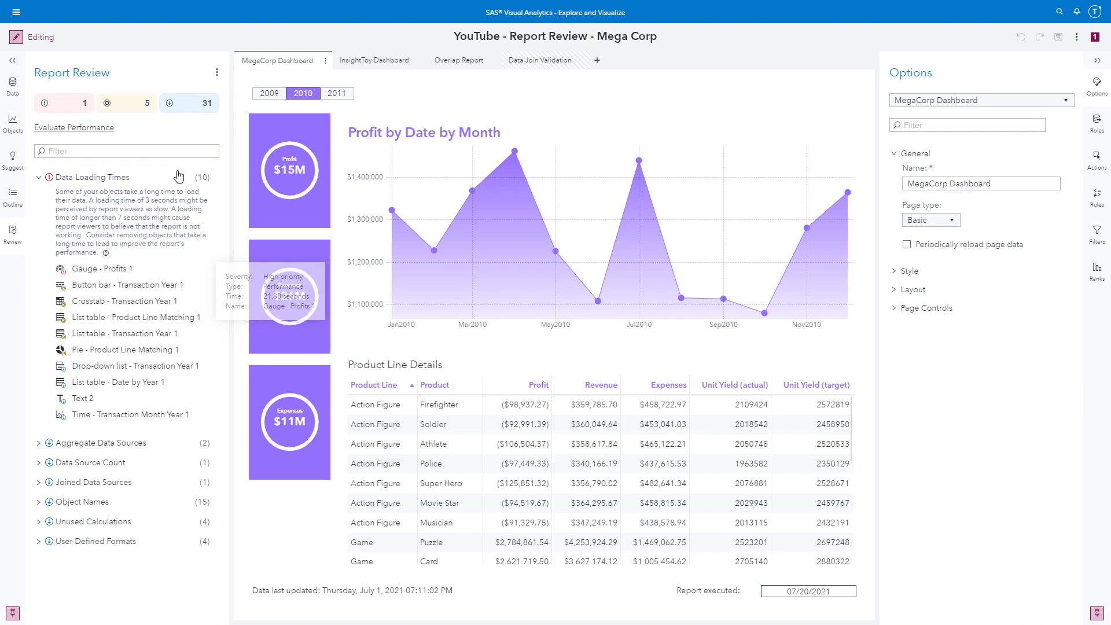
Export the report review findings as a PDF and open the exported file.
left_click(215, 74)
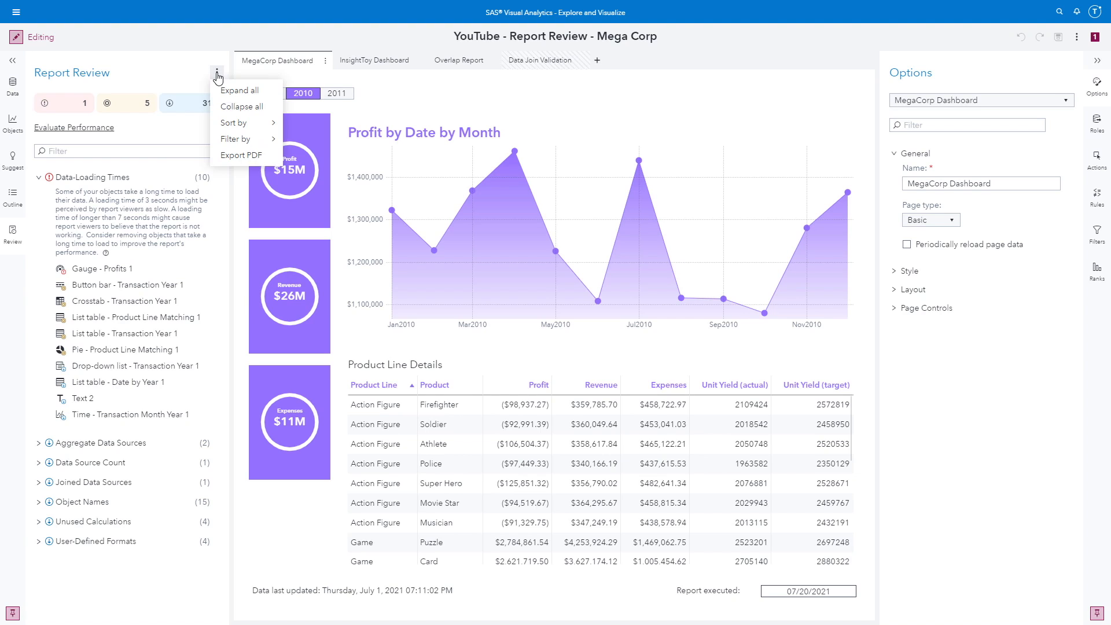
left_click(247, 158)
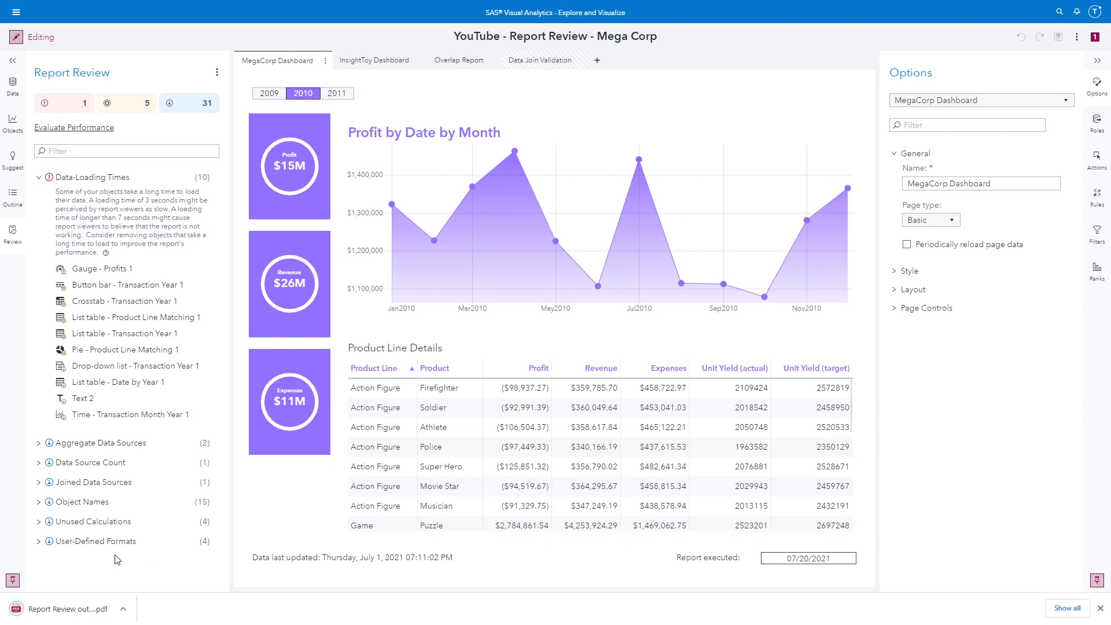
left_click(73, 611)
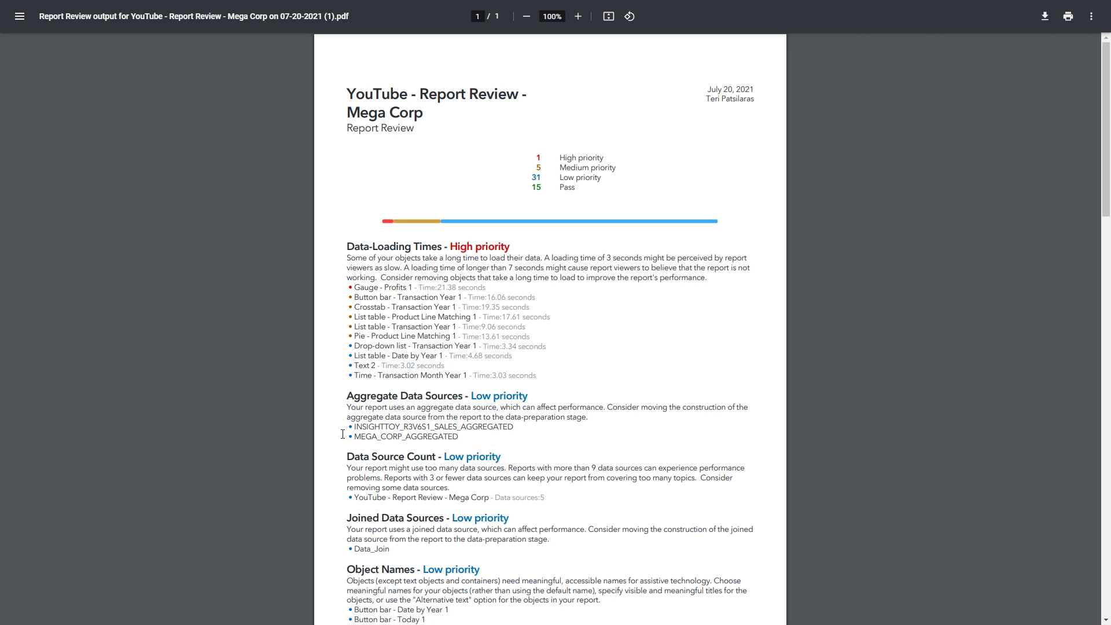
Read through the exported review PDF, covering both the prioritised findings and the passed checks, and return to the report.
scroll(343, 434, "down", 7)
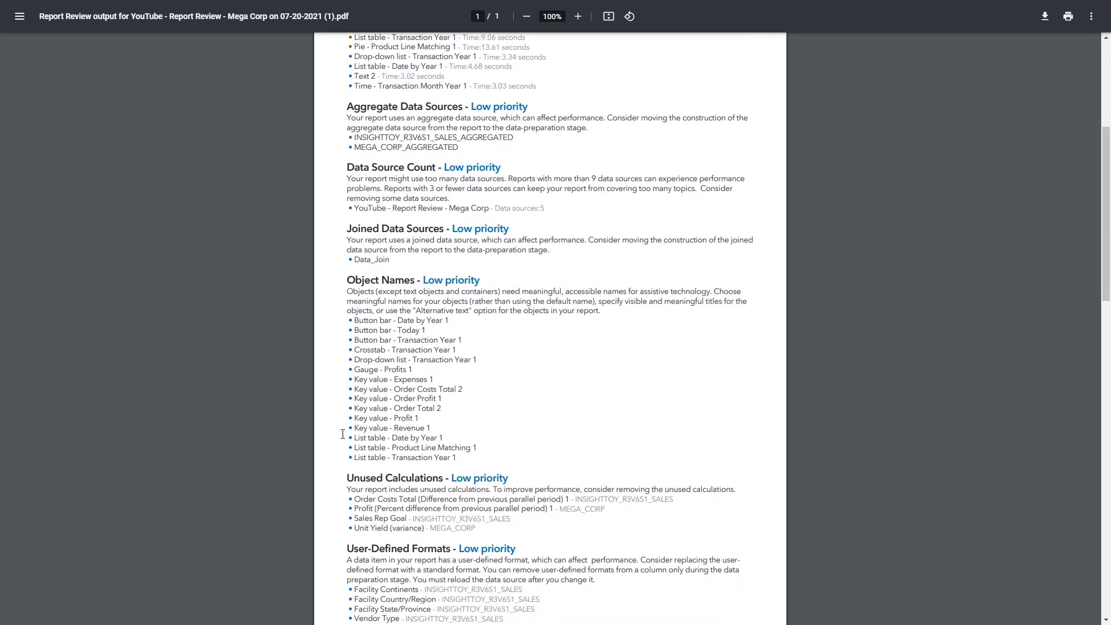
scroll(343, 435, "down", 5)
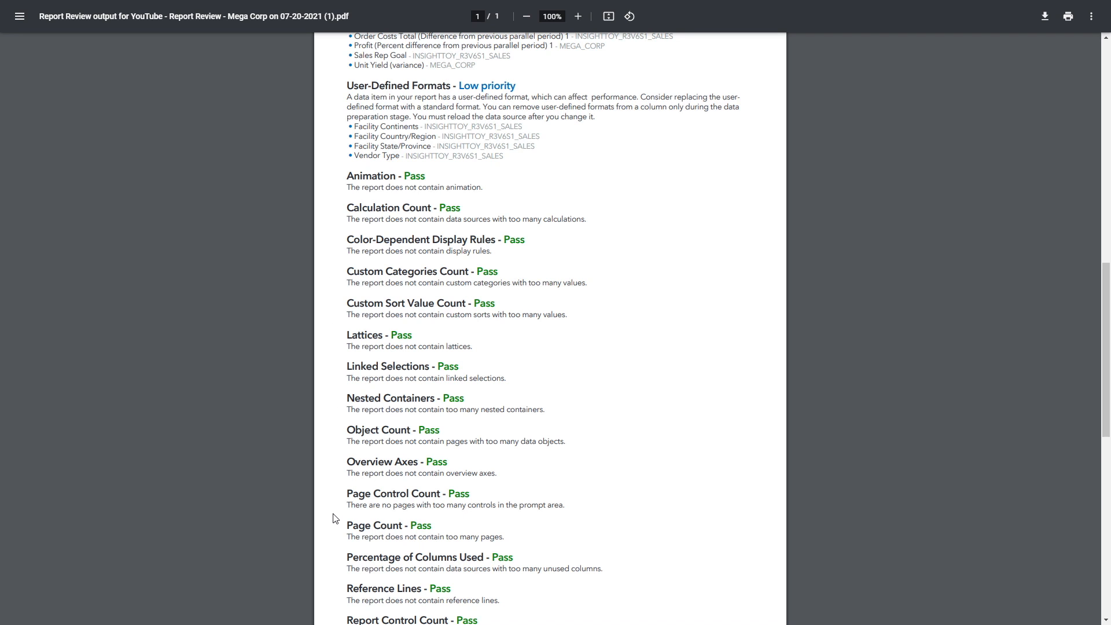
scroll(333, 516, "down", 3)
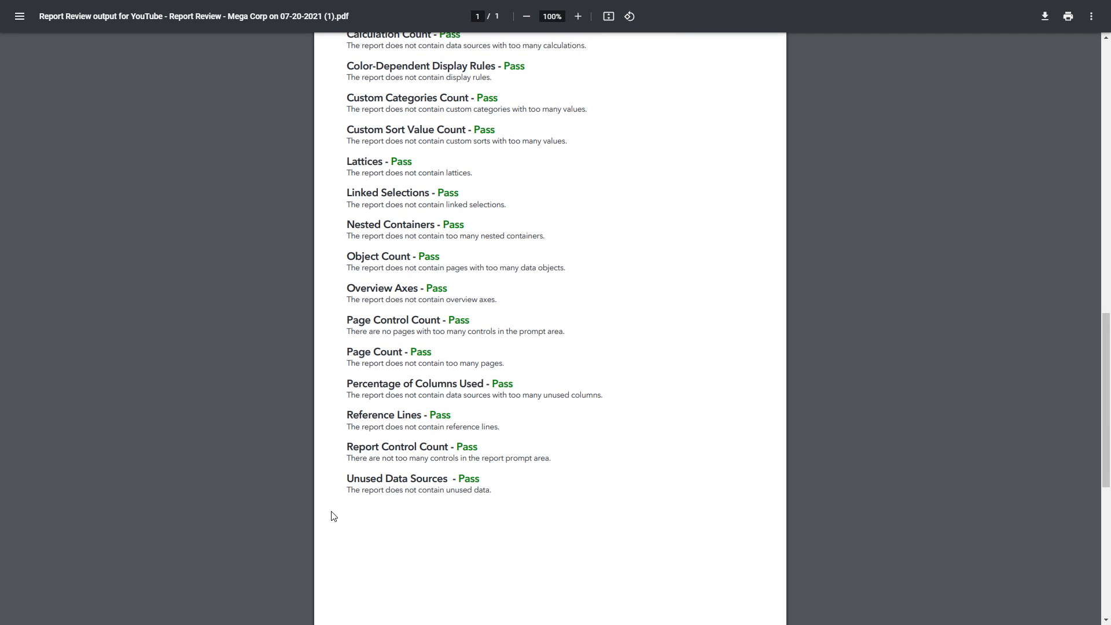
scroll(334, 516, "up", 7)
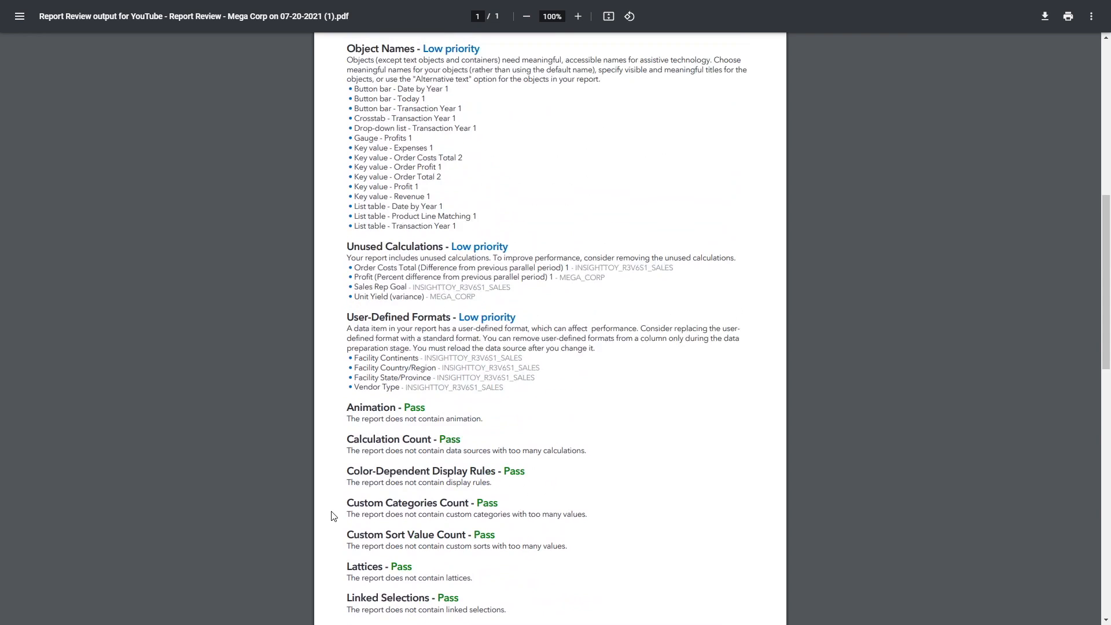
scroll(333, 517, "up", 9)
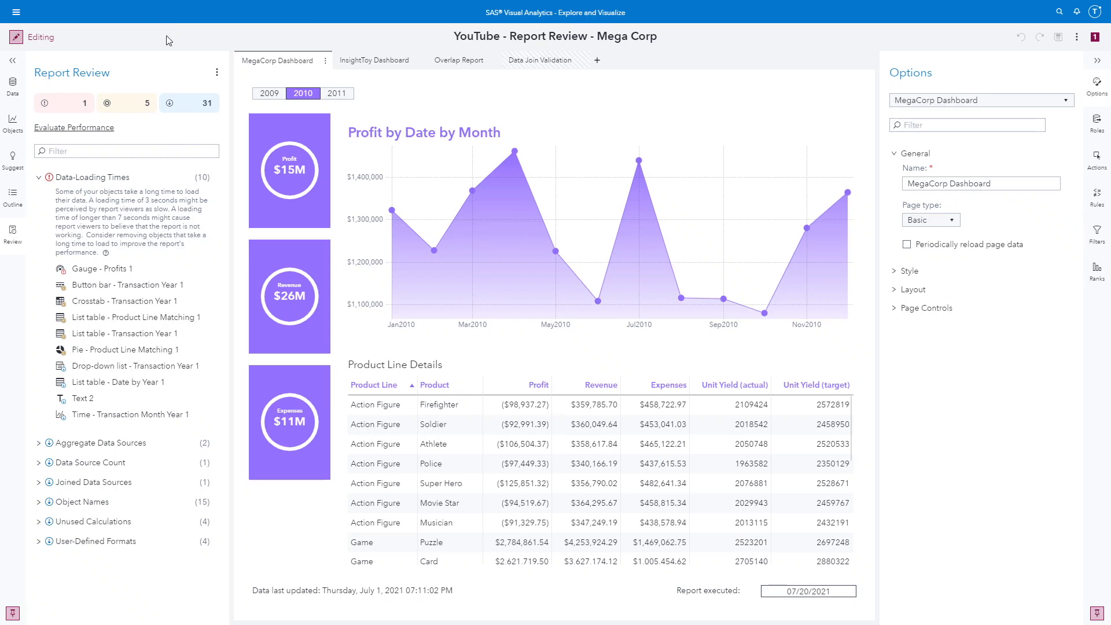
Evaluate performance again and locate the slow-loading "Button bar - Transaction Year 1" and "Crosstab - Transaction Year 1" objects from the findings.
left_click(39, 179)
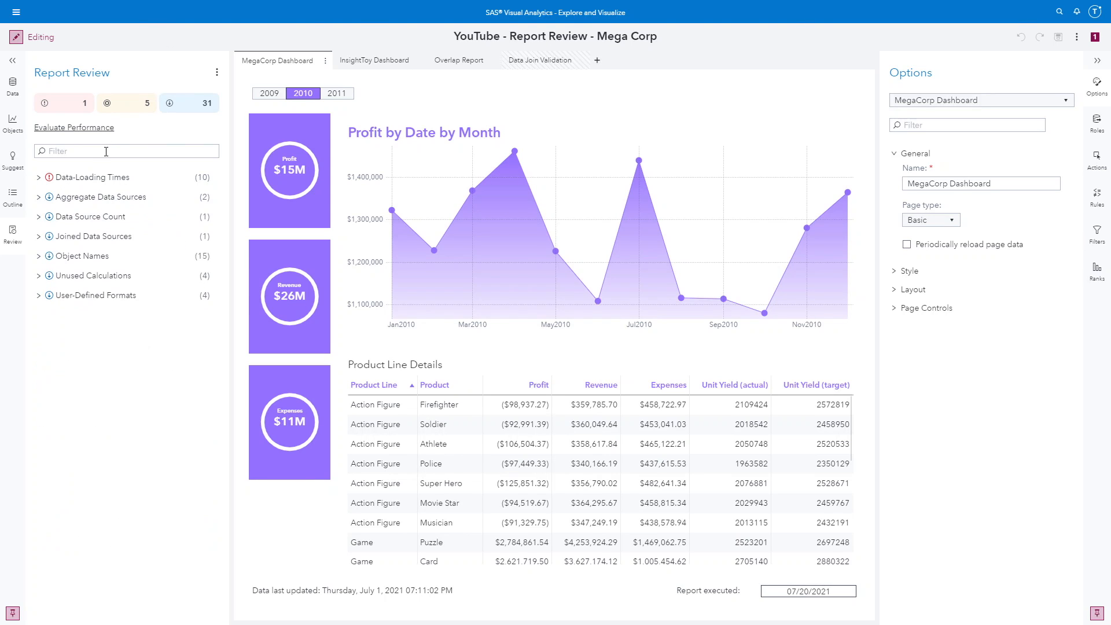
left_click(108, 128)
left_click(38, 177)
left_click(139, 270)
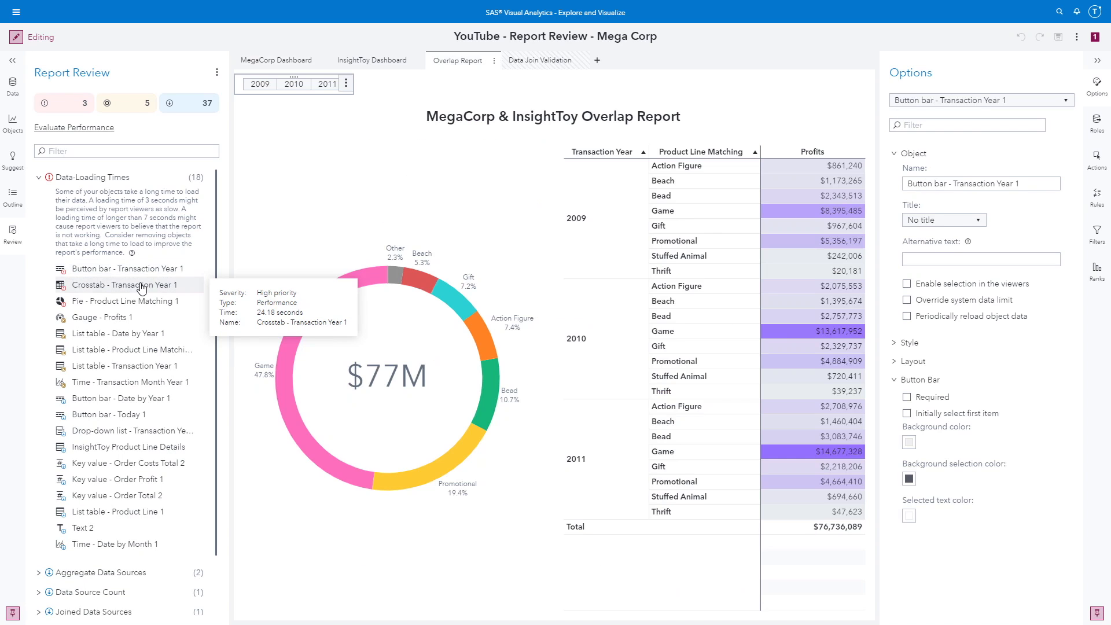
left_click(142, 286)
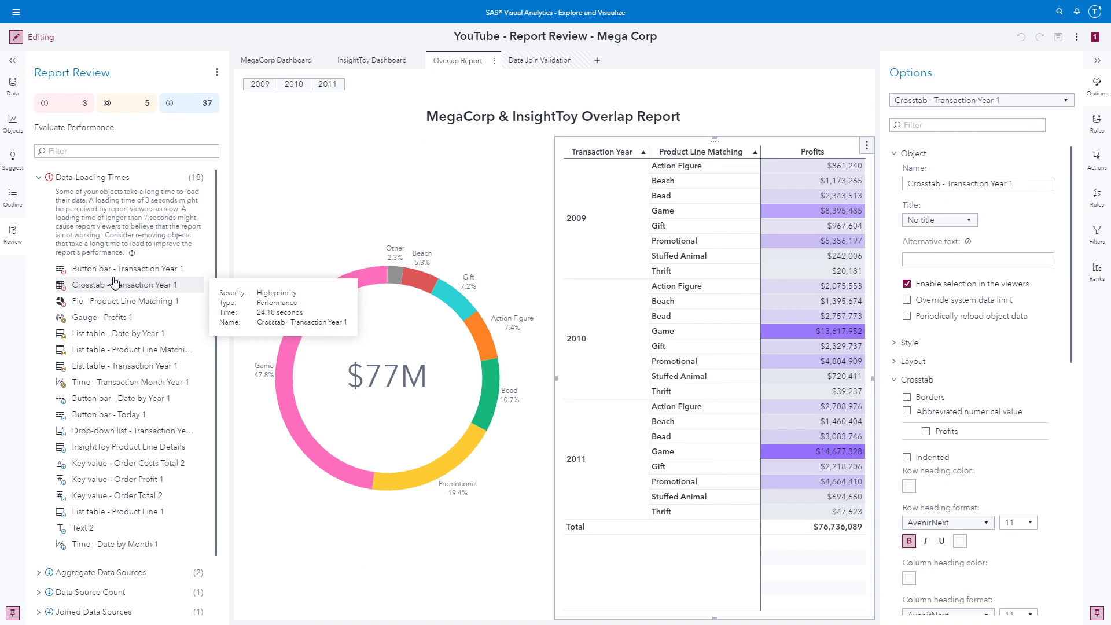
left_click(39, 179)
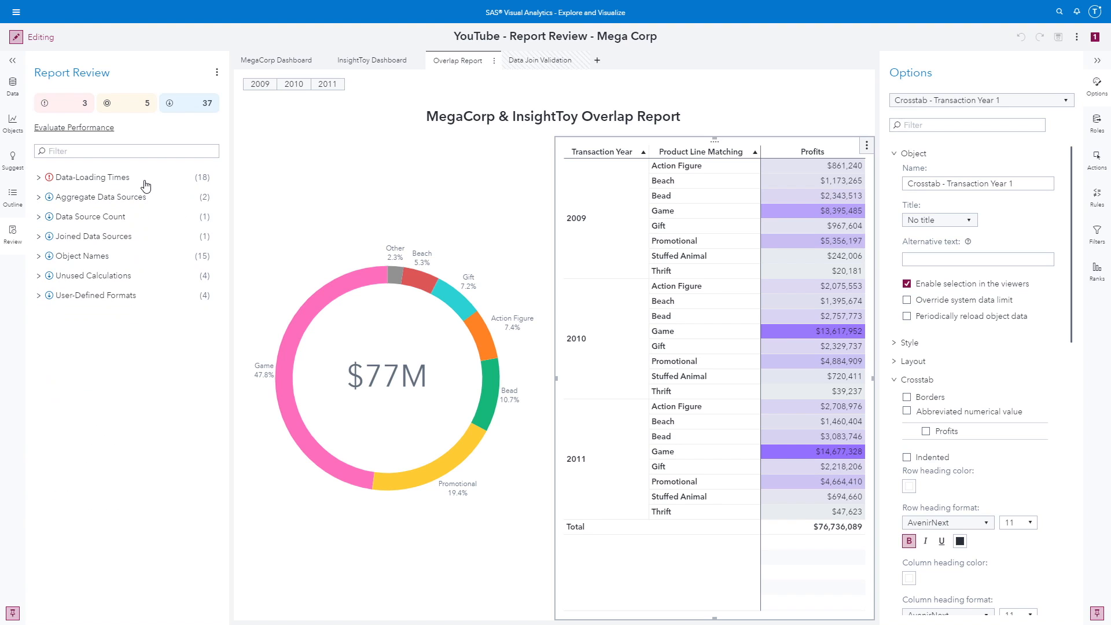
Export the re-evaluated review results as a new PDF, view its Data-Loading Times section, and return to the report.
left_click(217, 75)
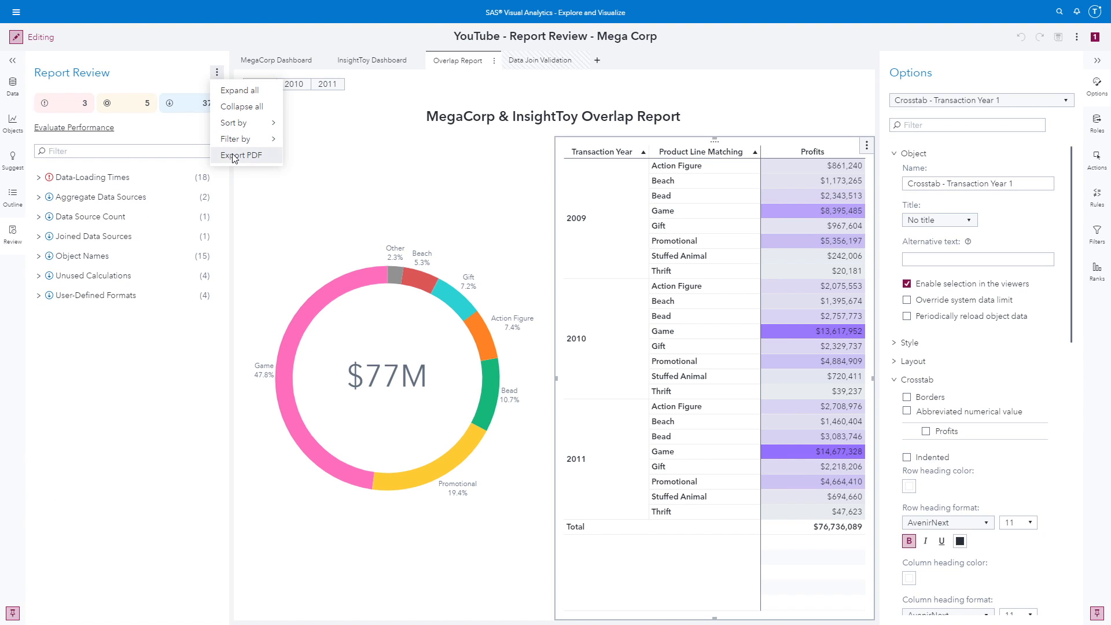
key("Return")
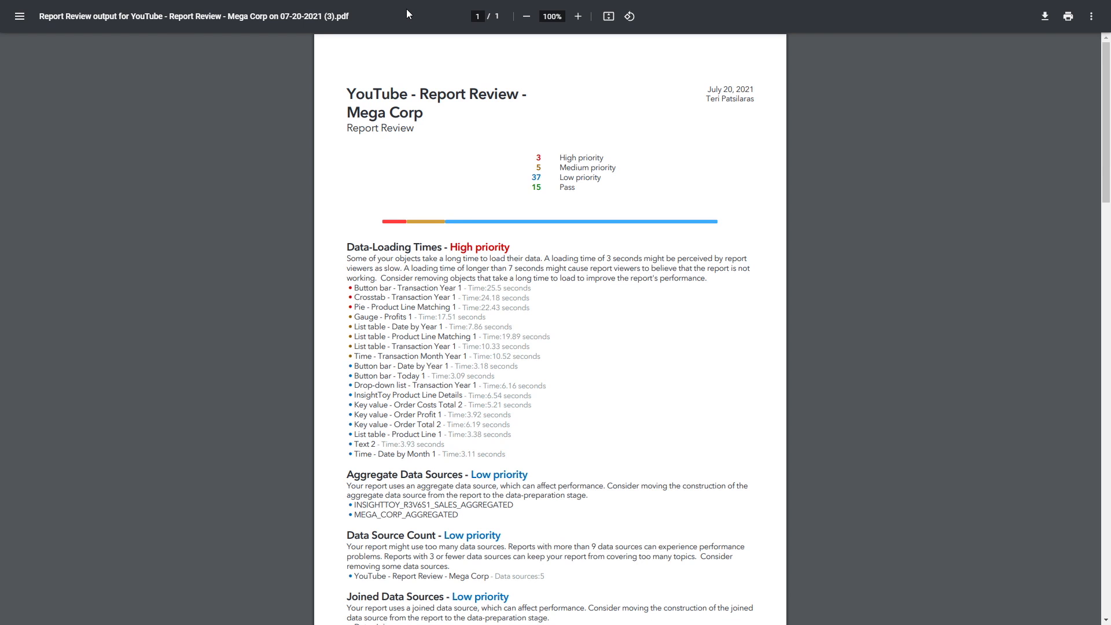
key("F11")
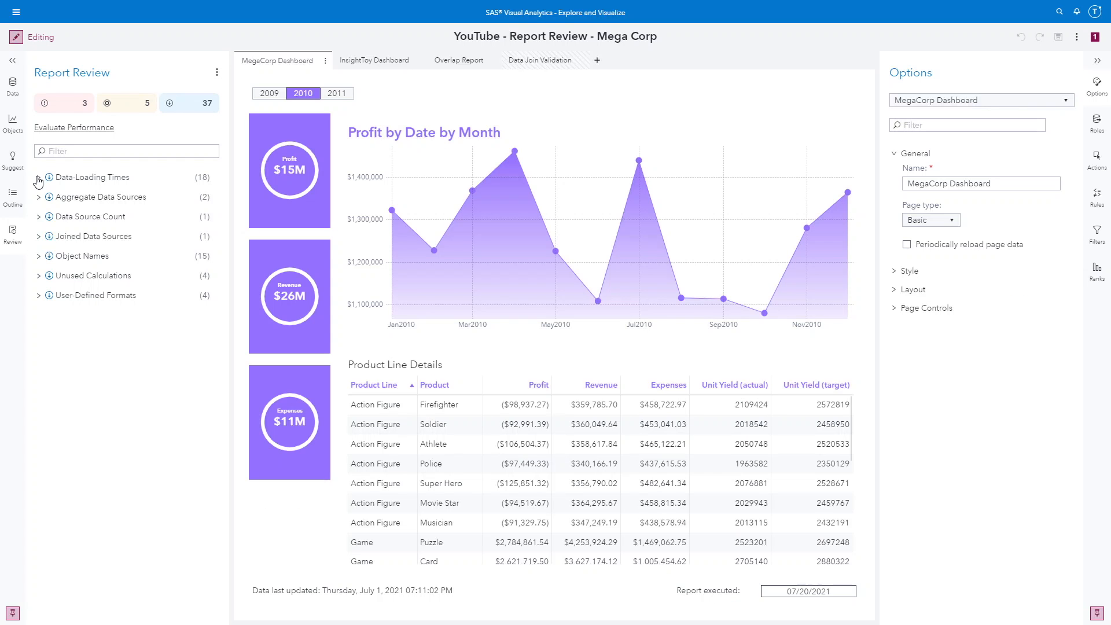
Examine the objects listed in the Data-Loading Times findings and their priority order.
left_click(39, 178)
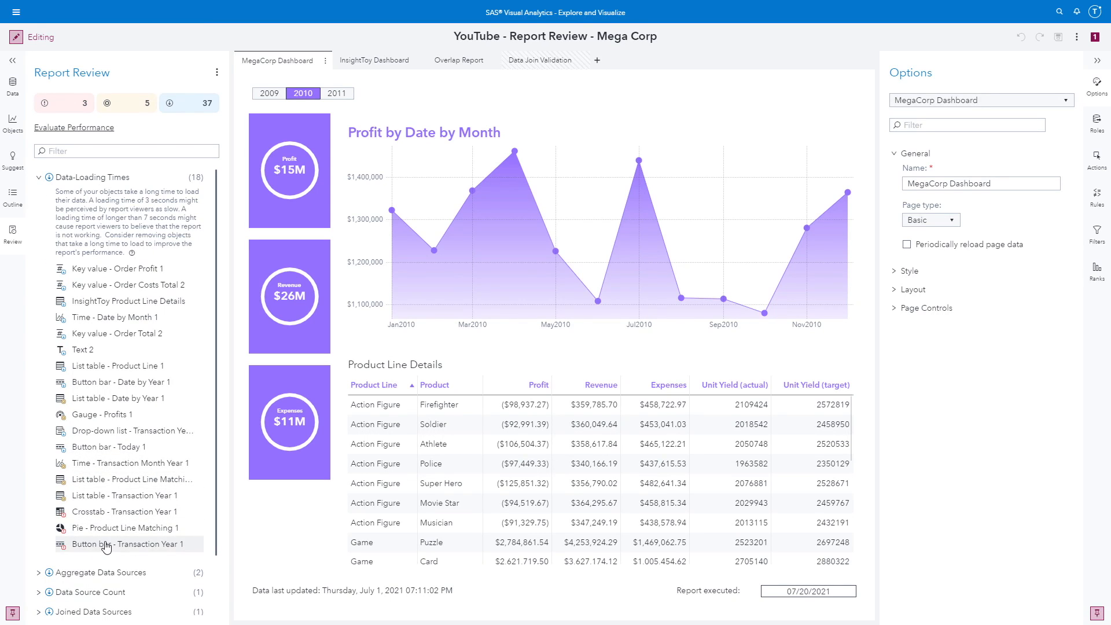
Locate the "Button bar - Transaction Year 1", "Pie - Product Line Matching 1" and "Crosstab - Transaction Year 1" objects from the Data-Loading Times findings.
left_click(141, 550)
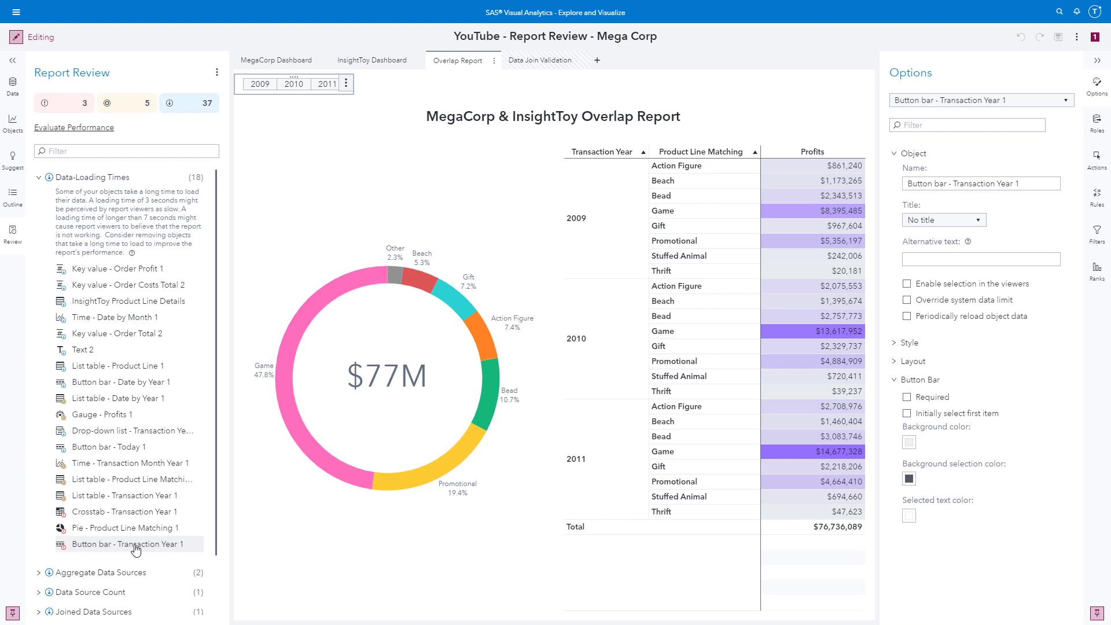
left_click(136, 529)
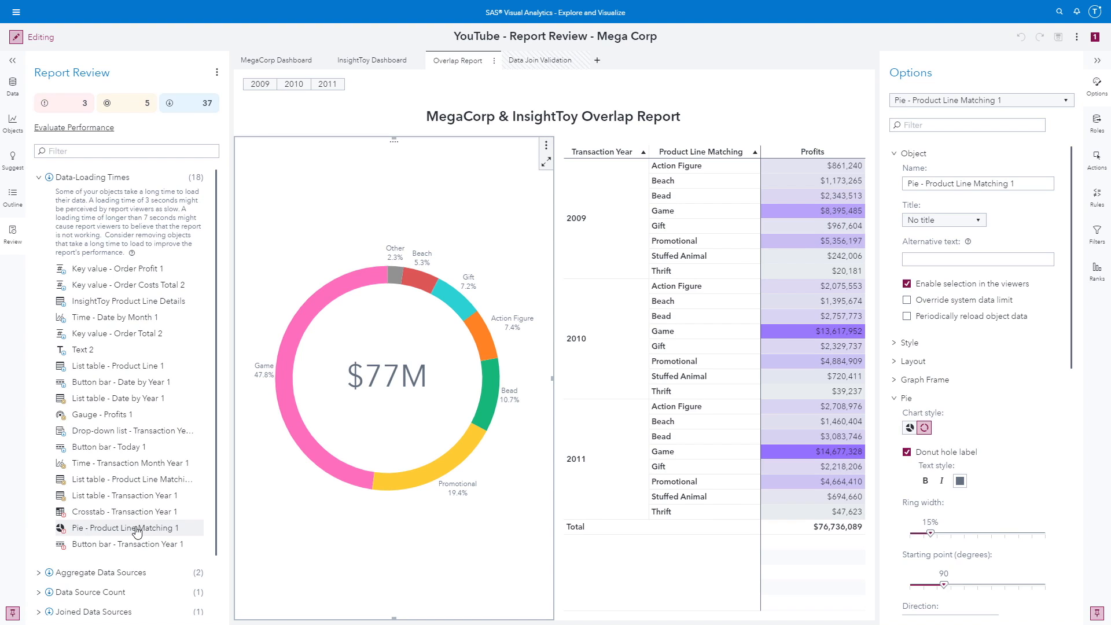
left_click(143, 513)
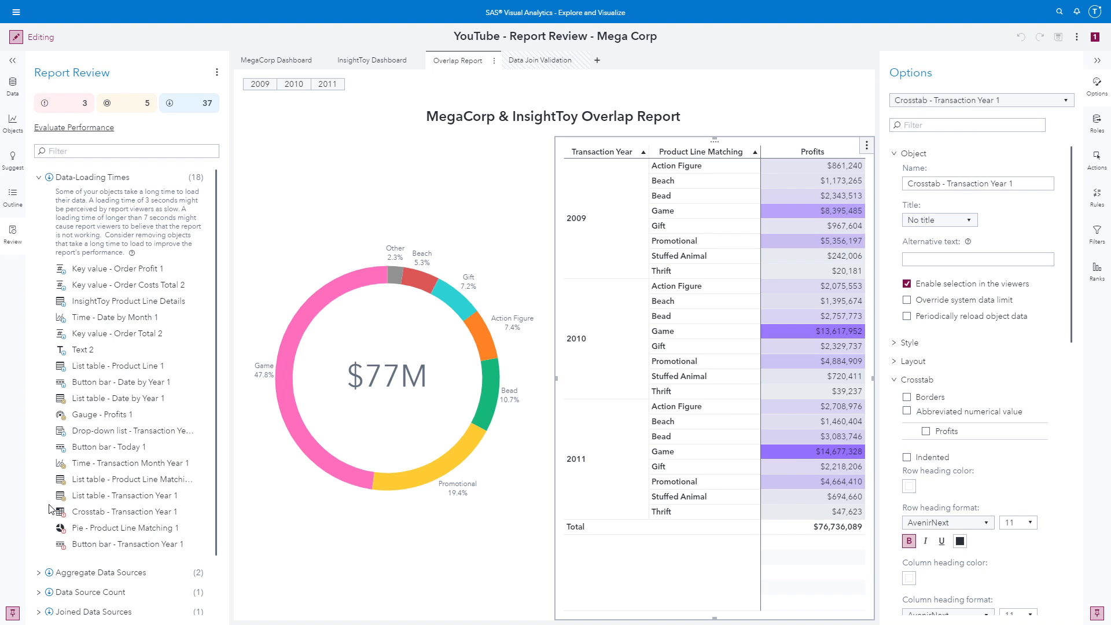
scroll(50, 508, "down", 2)
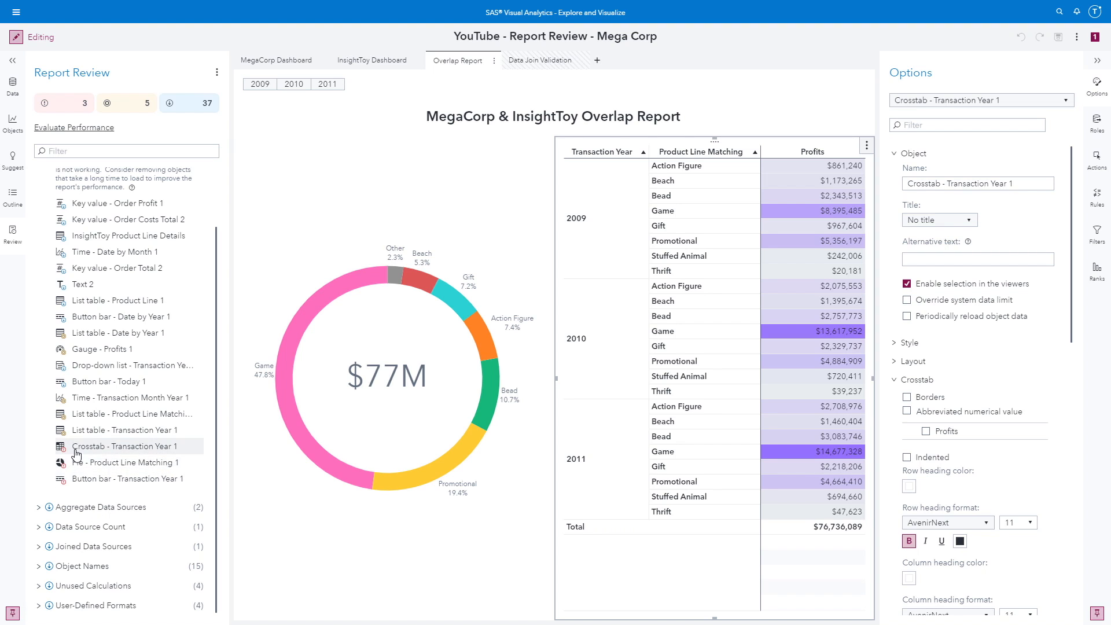
Locate the remaining slow-loading list tables, time series, "Button bar - Today 1", drop-down list and gauge on their pages from the Data-Loading Times findings.
left_click(105, 433)
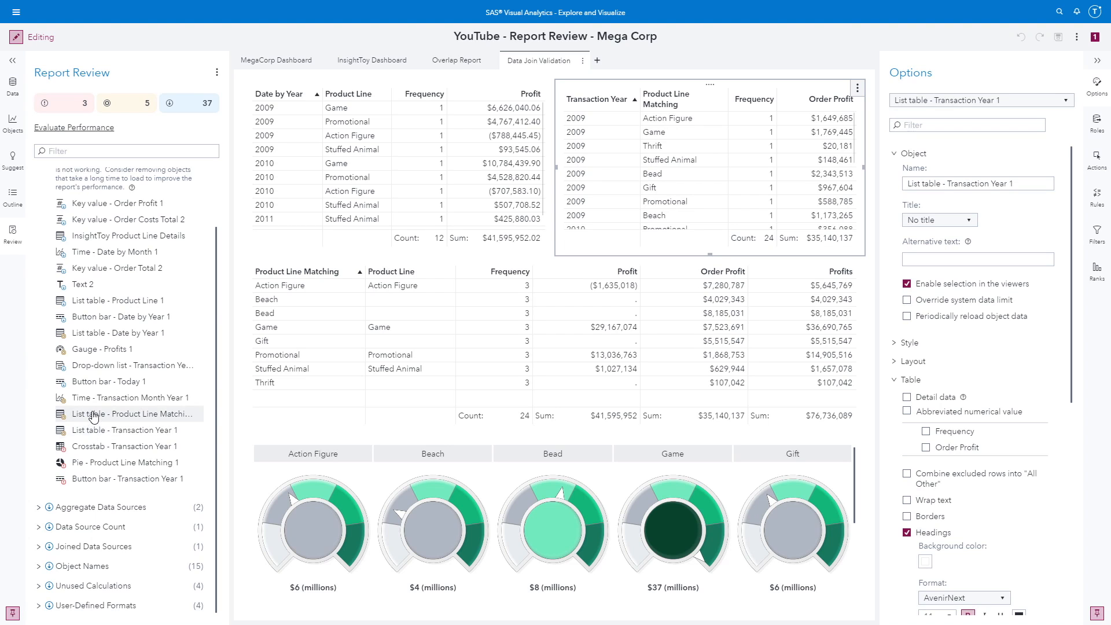
left_click(92, 415)
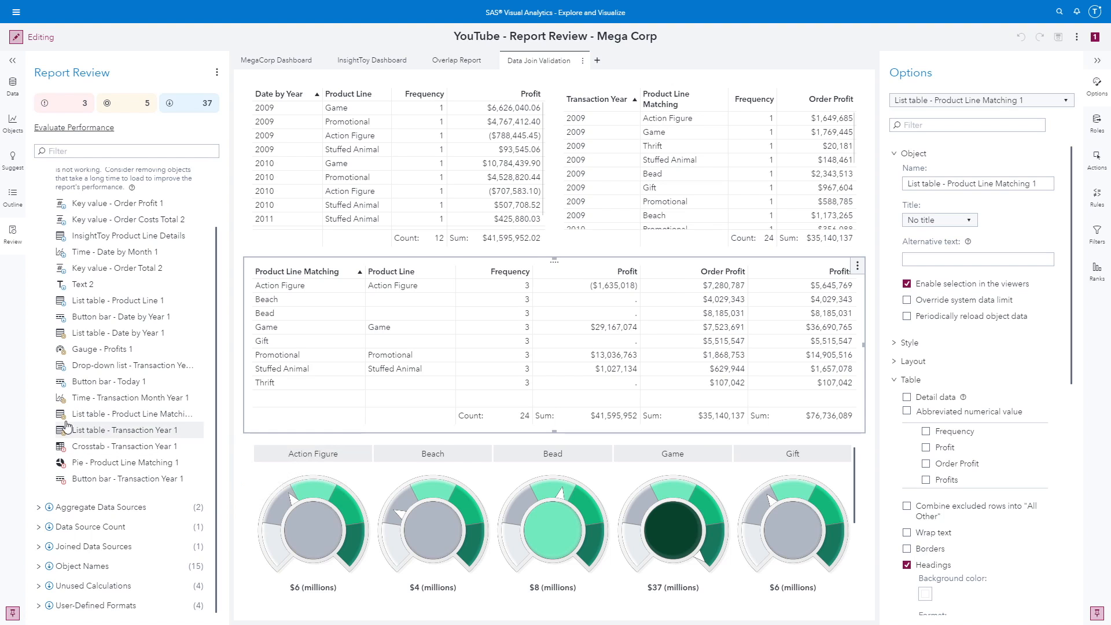
left_click(104, 403)
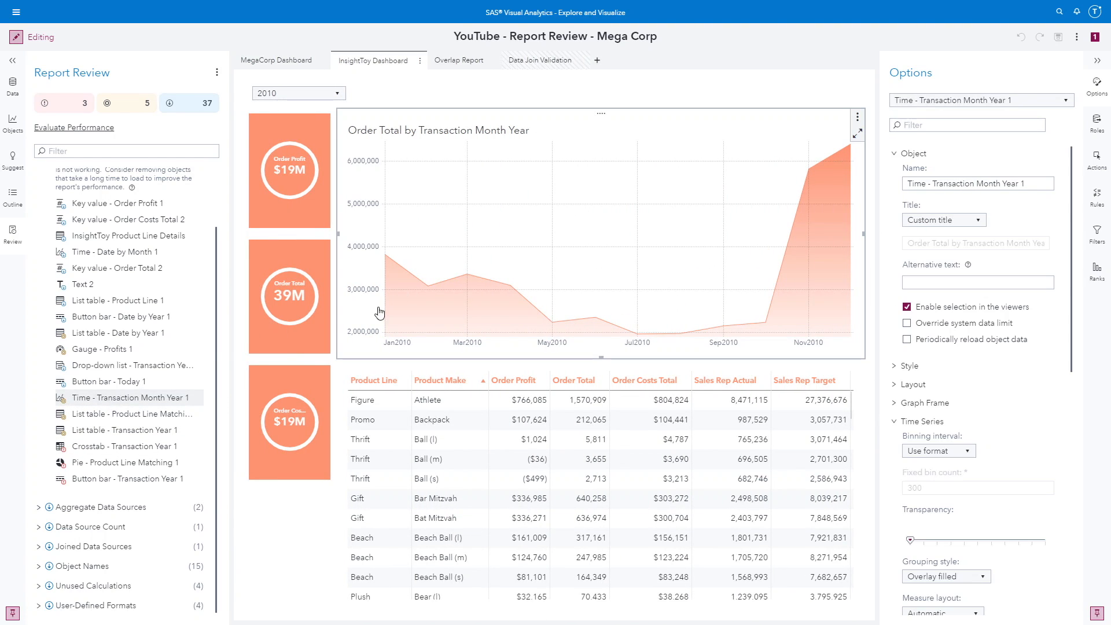
left_click(117, 383)
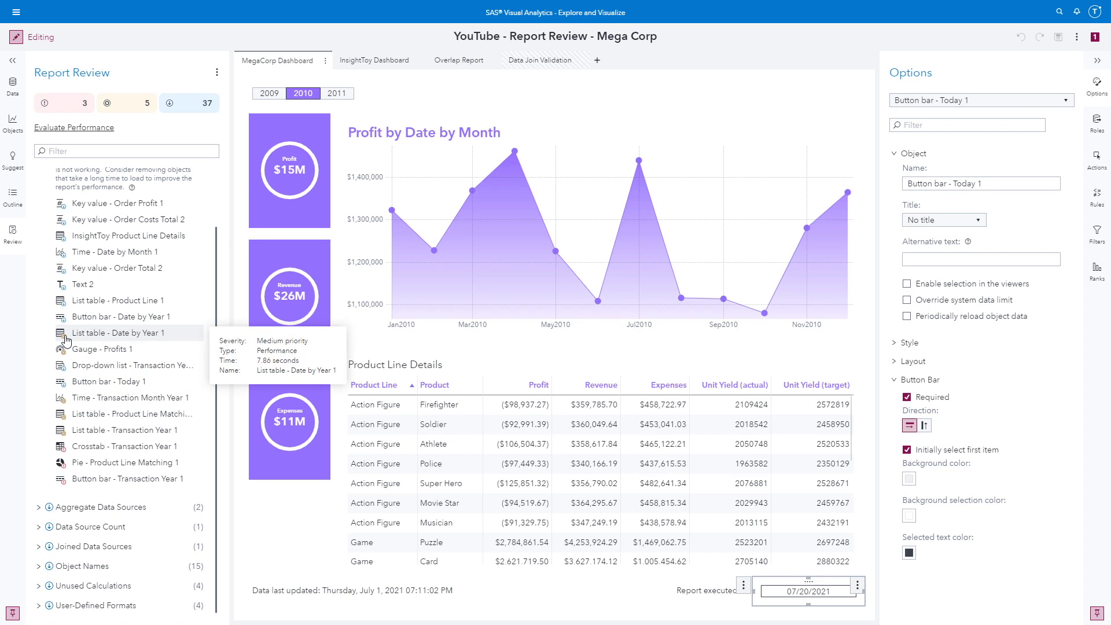
left_click(95, 365)
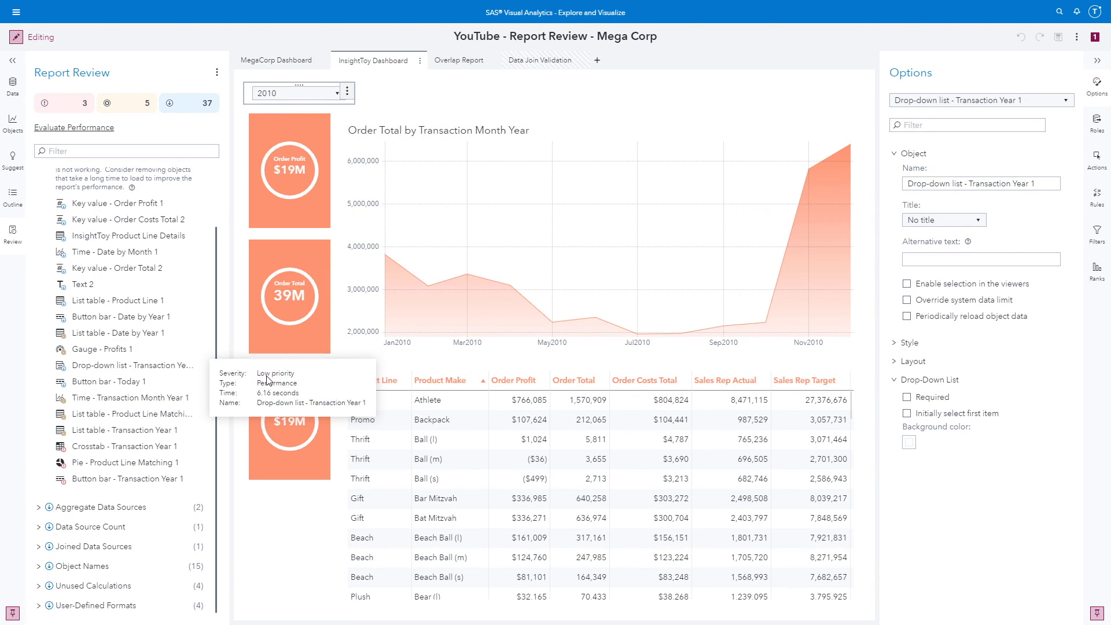
left_click(115, 350)
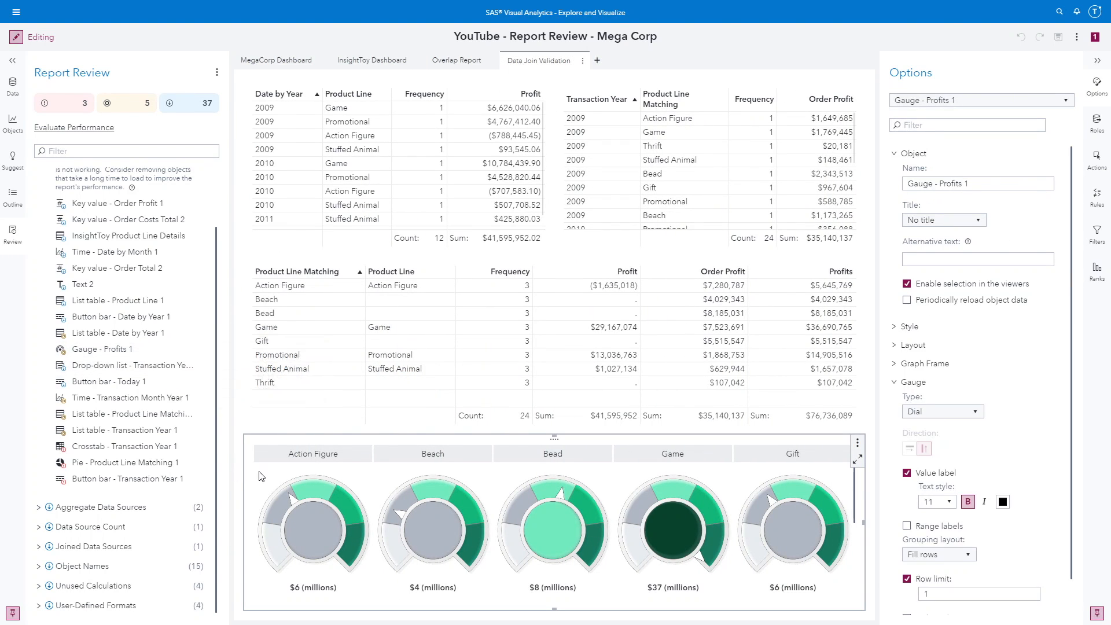
mouse_move(259, 476)
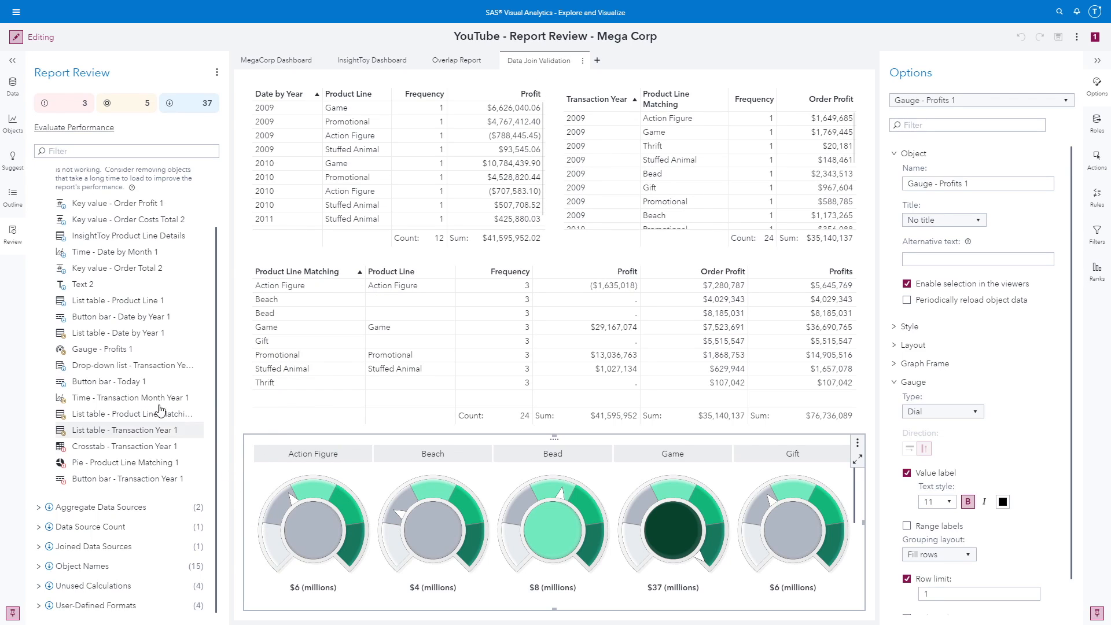
left_click(98, 339)
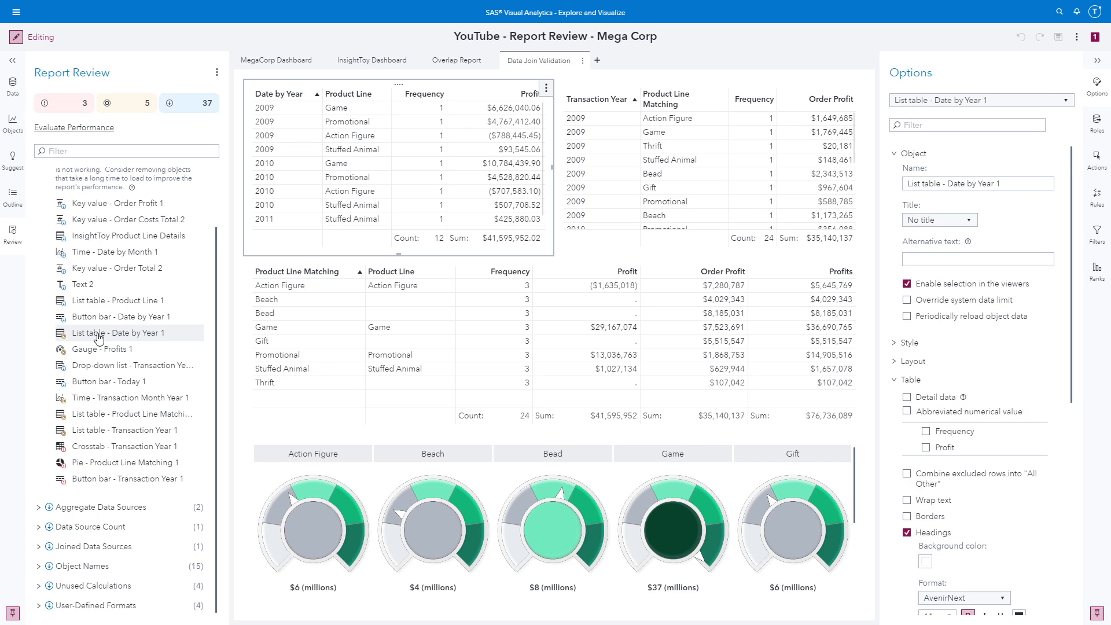
Look over the full list of Data-Loading Times findings and collapse the category.
scroll(104, 429, "up", 2)
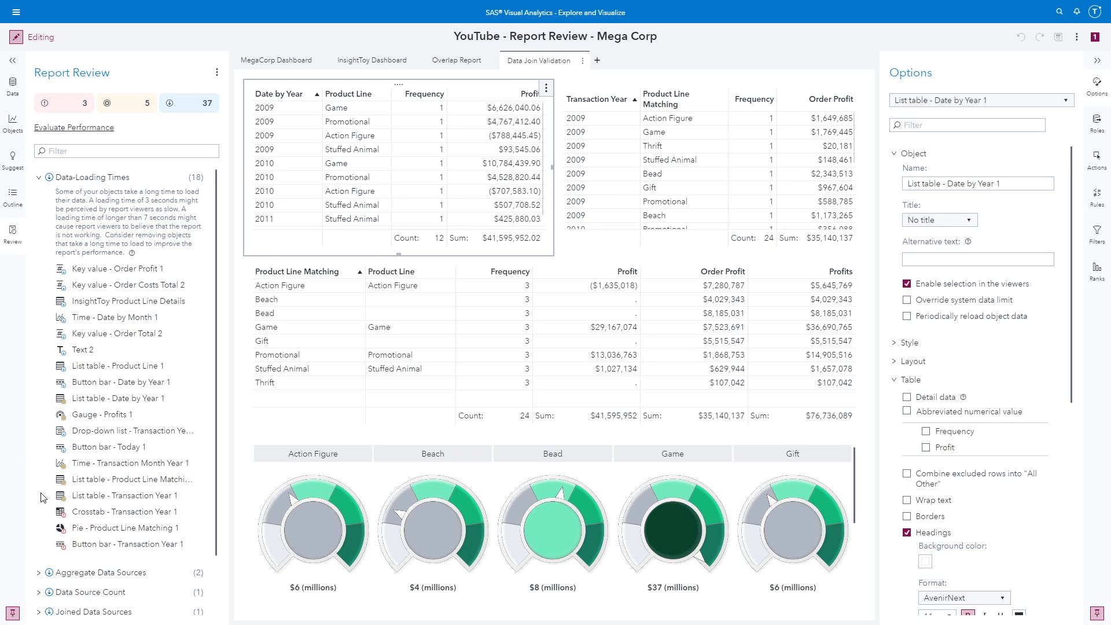
scroll(42, 498, "down", 2)
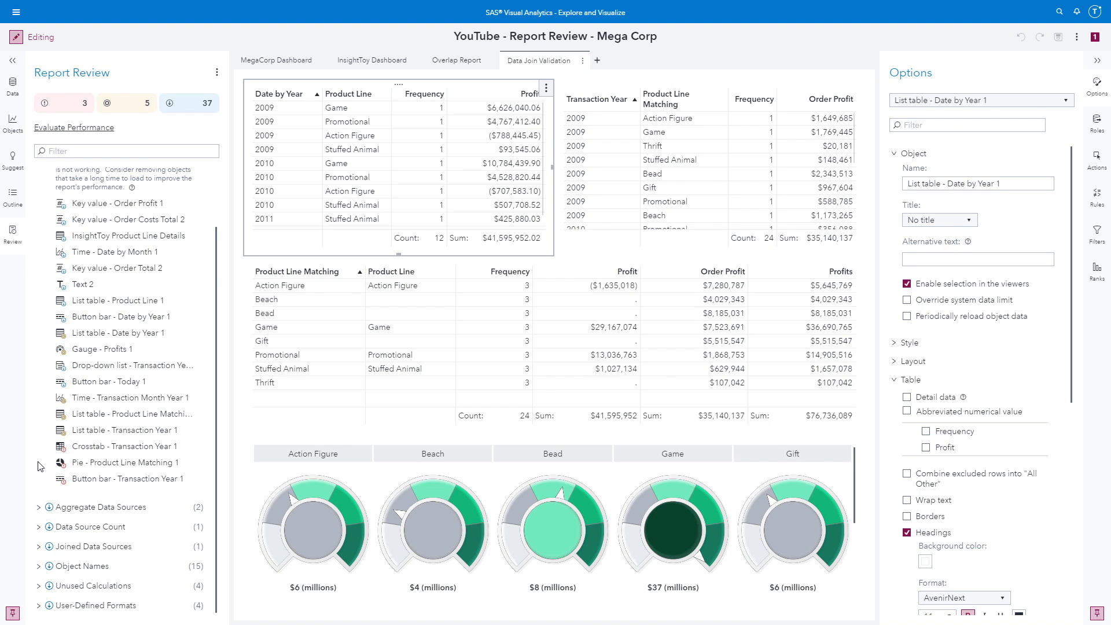
scroll(40, 466, "up", 2)
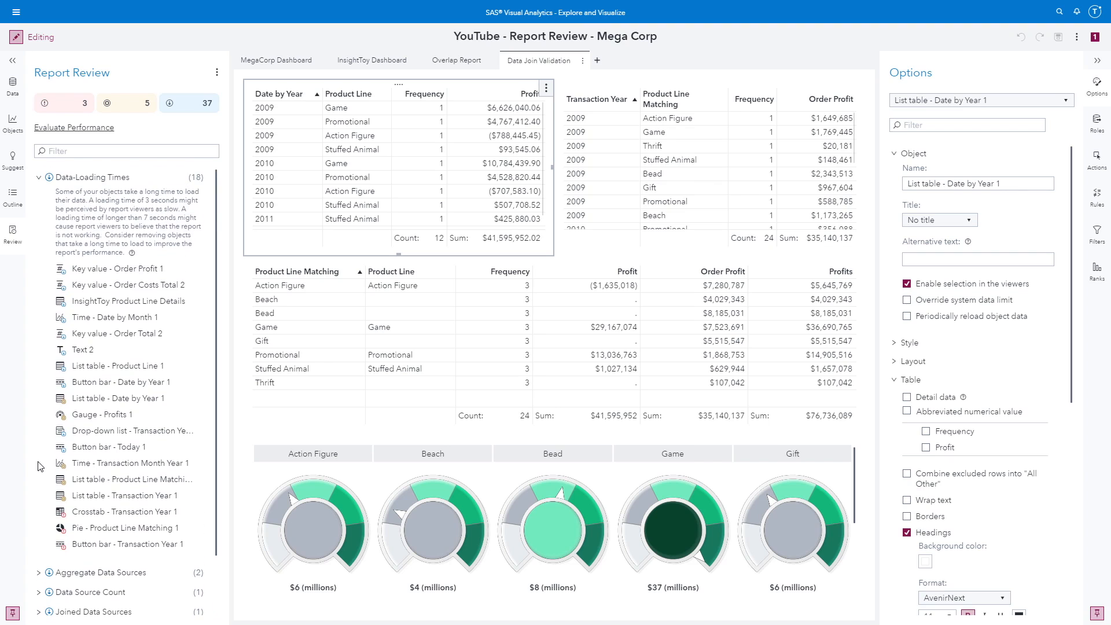
left_click(40, 179)
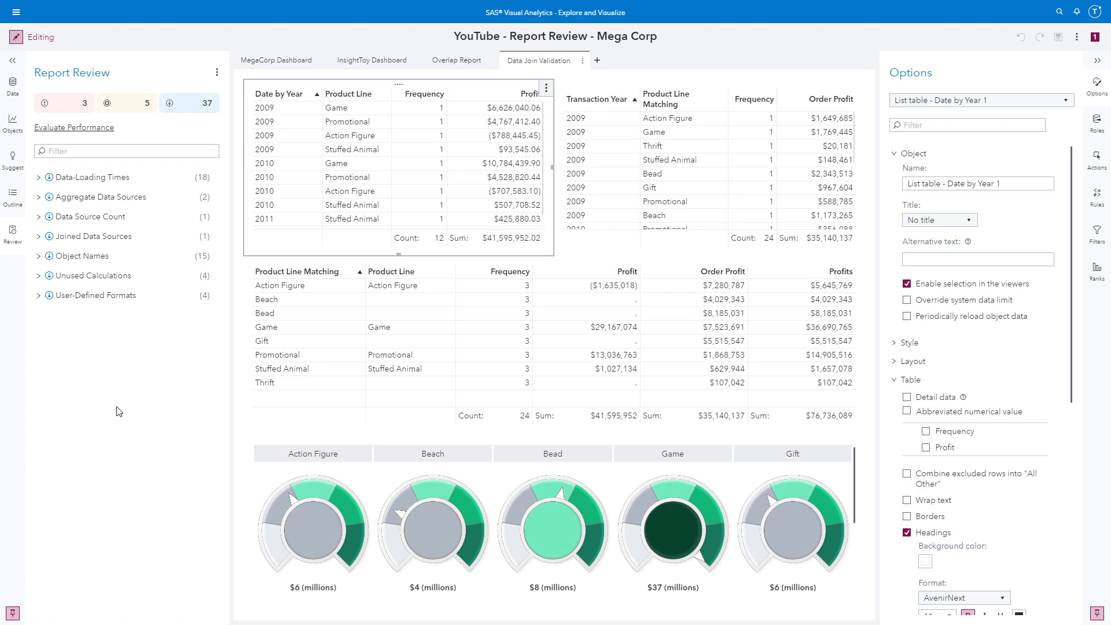
Save a copy of the report in the Reports folder as "YouTube - Report Review - Mega Corp - Improvement".
left_click(1078, 37)
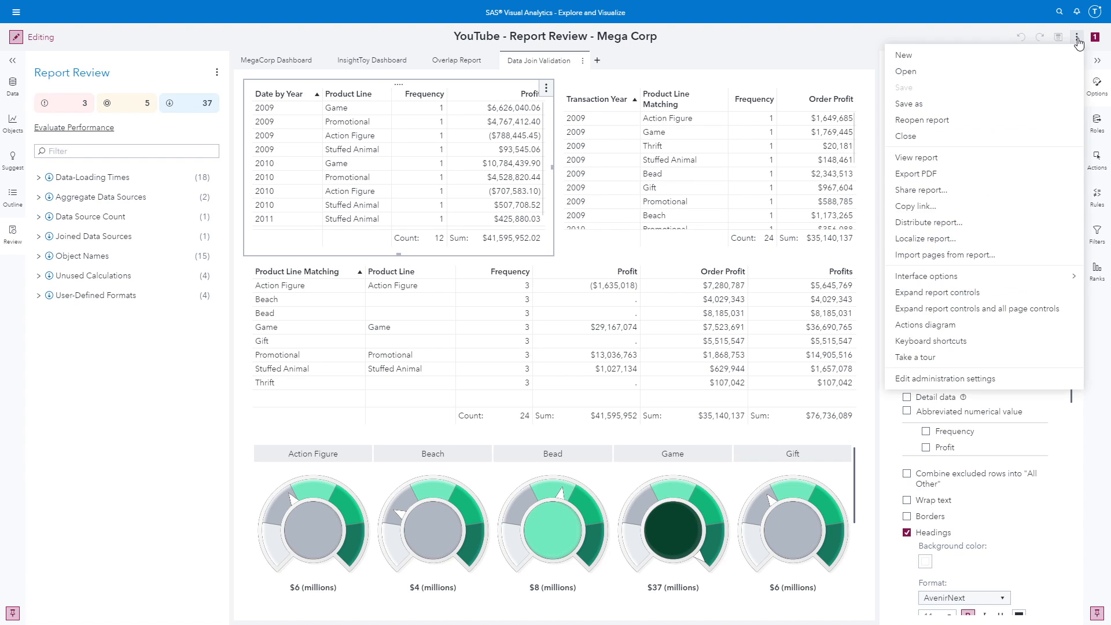
left_click(908, 105)
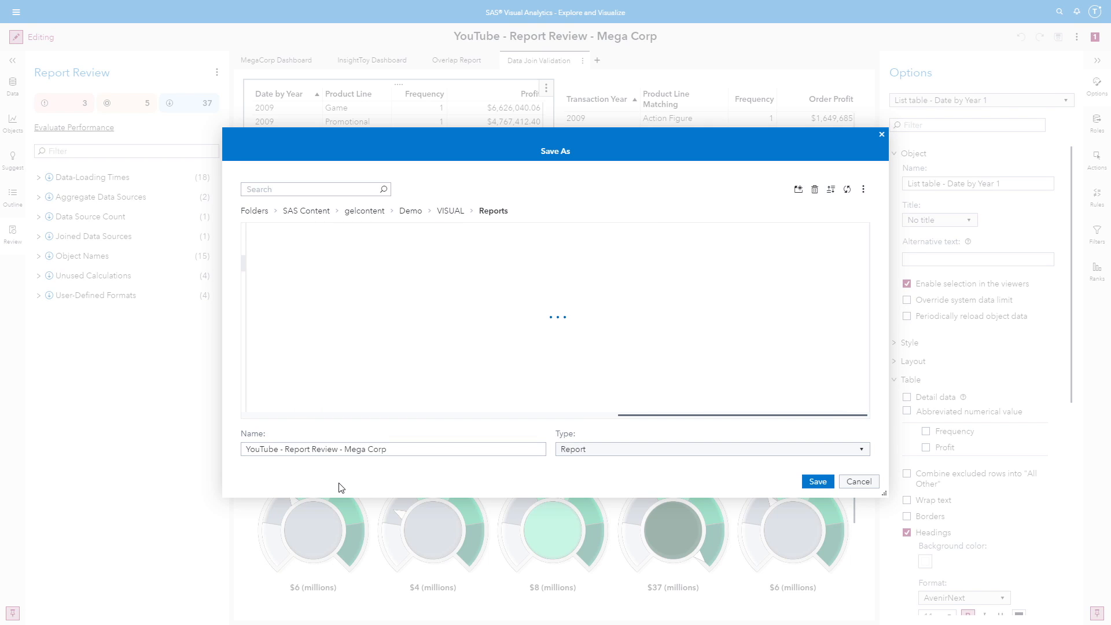
left_click(432, 448)
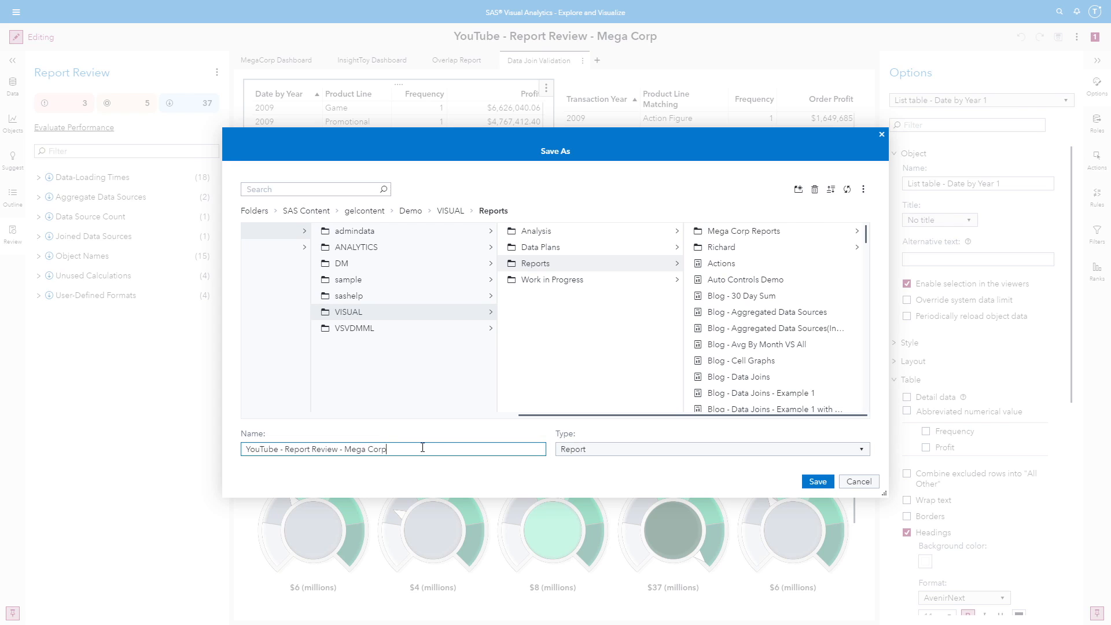
type("- Improvement")
key("Return")
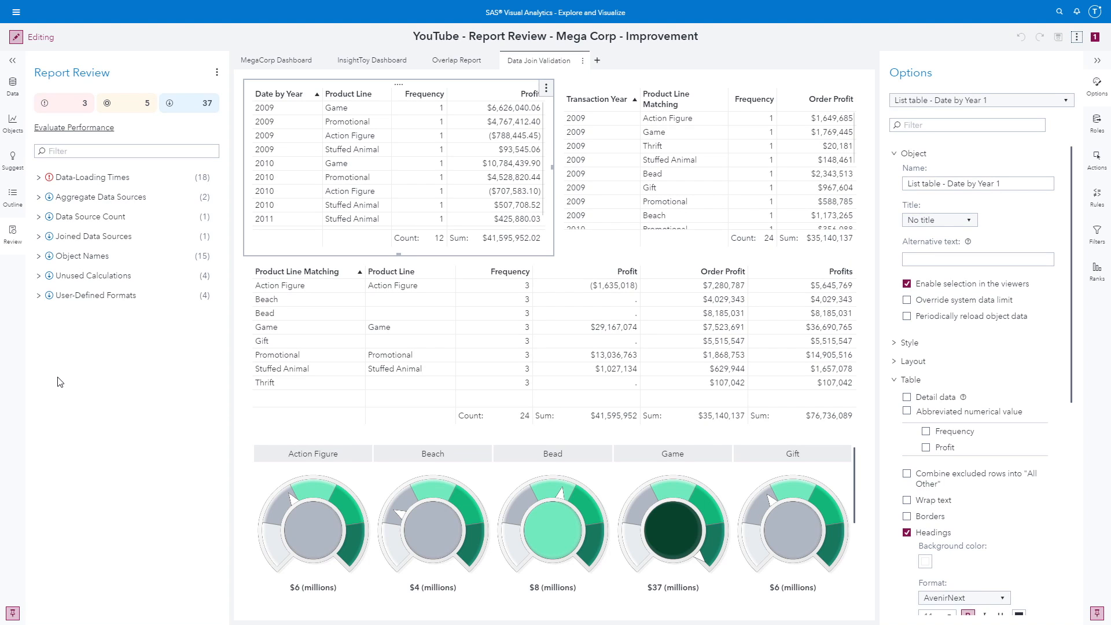
View the Overlap Report, InsightToy Dashboard and MegaCorp Dashboard pages as a report viewer and return to editing.
left_click(453, 65)
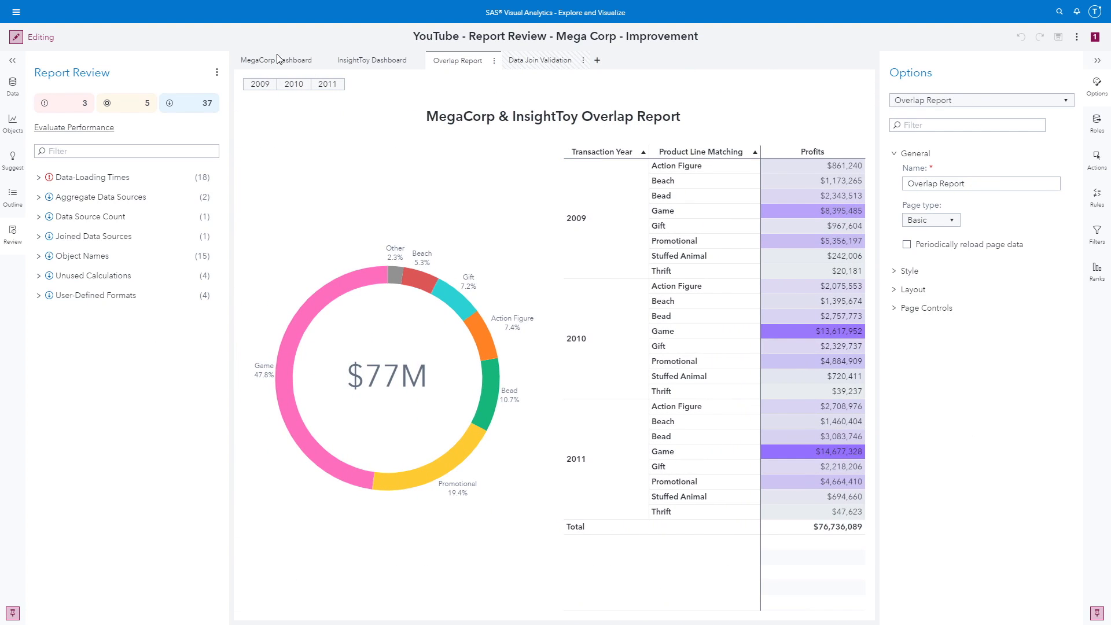
left_click(17, 39)
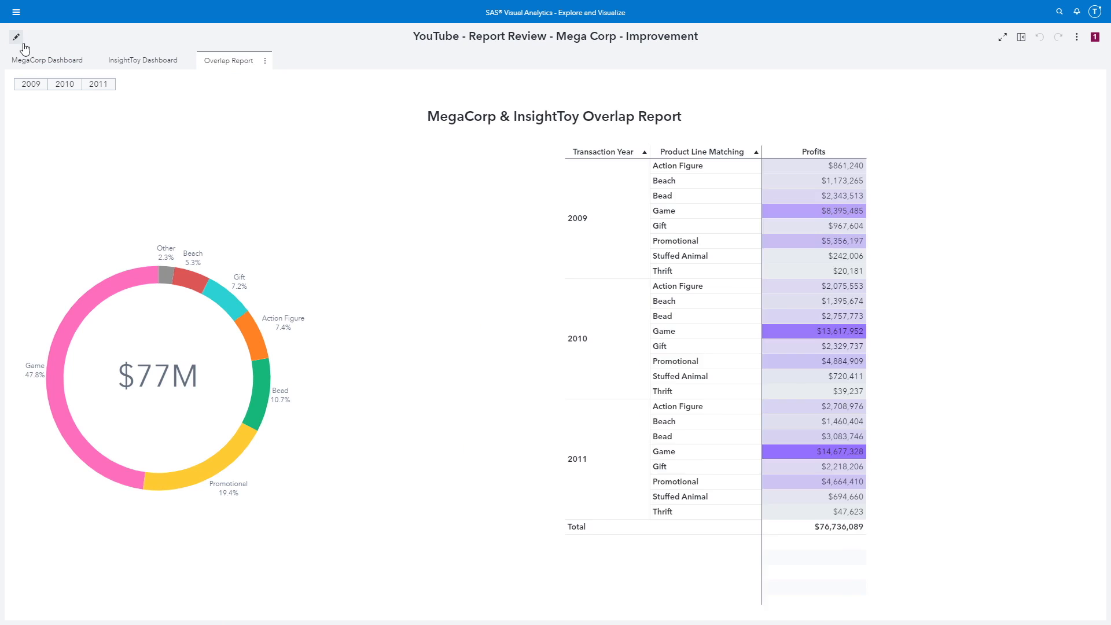
left_click(133, 57)
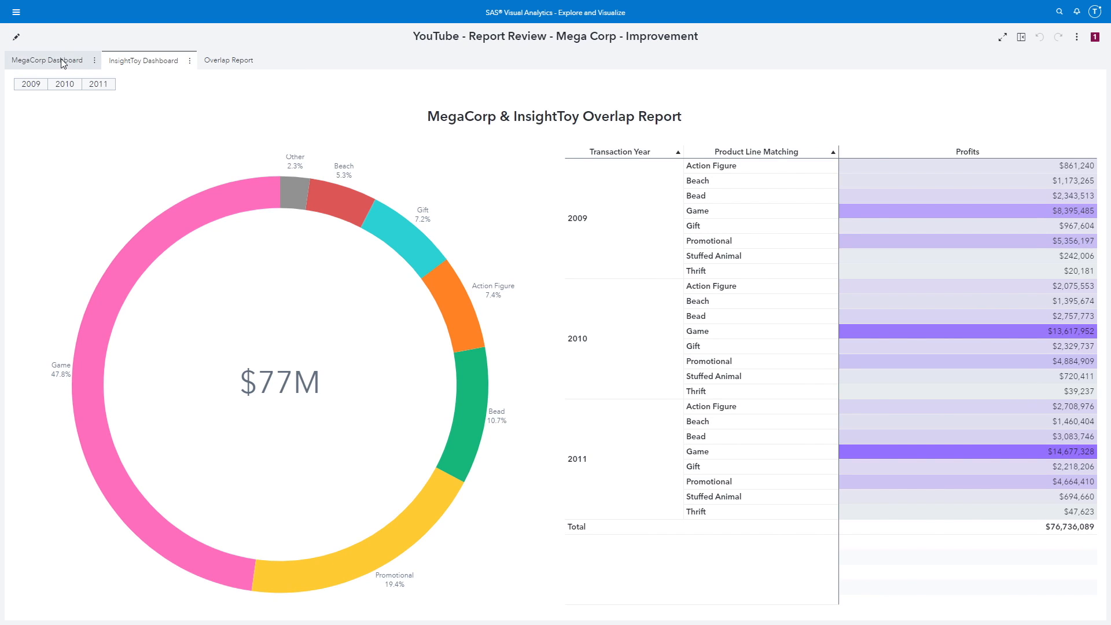
left_click(58, 61)
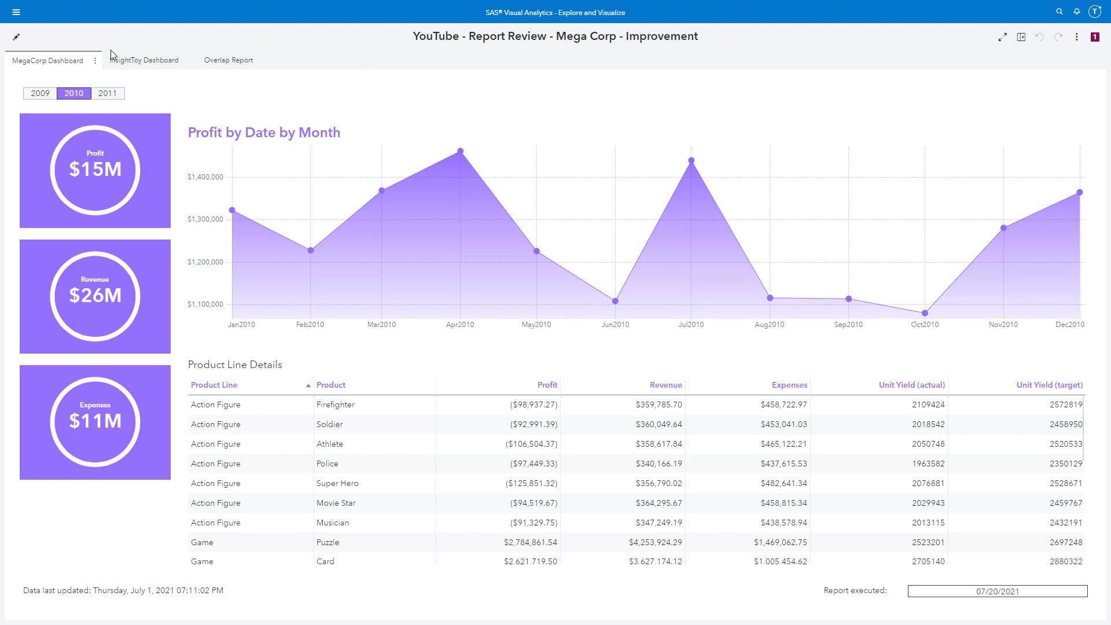
left_click(16, 37)
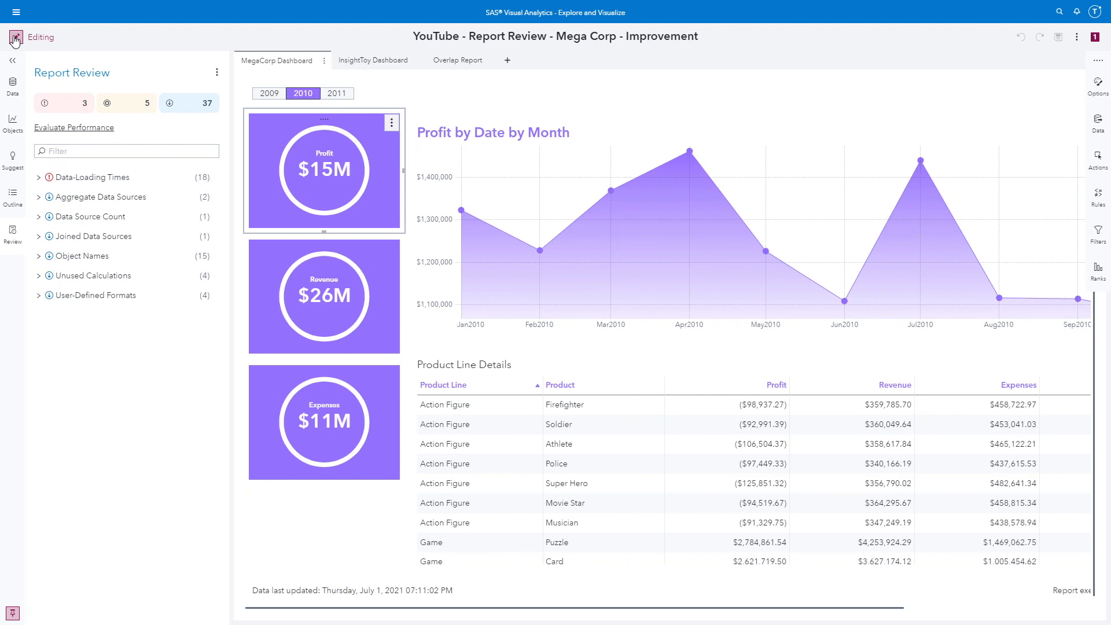
Delete the Data Join Validation page from the report.
left_click(568, 62)
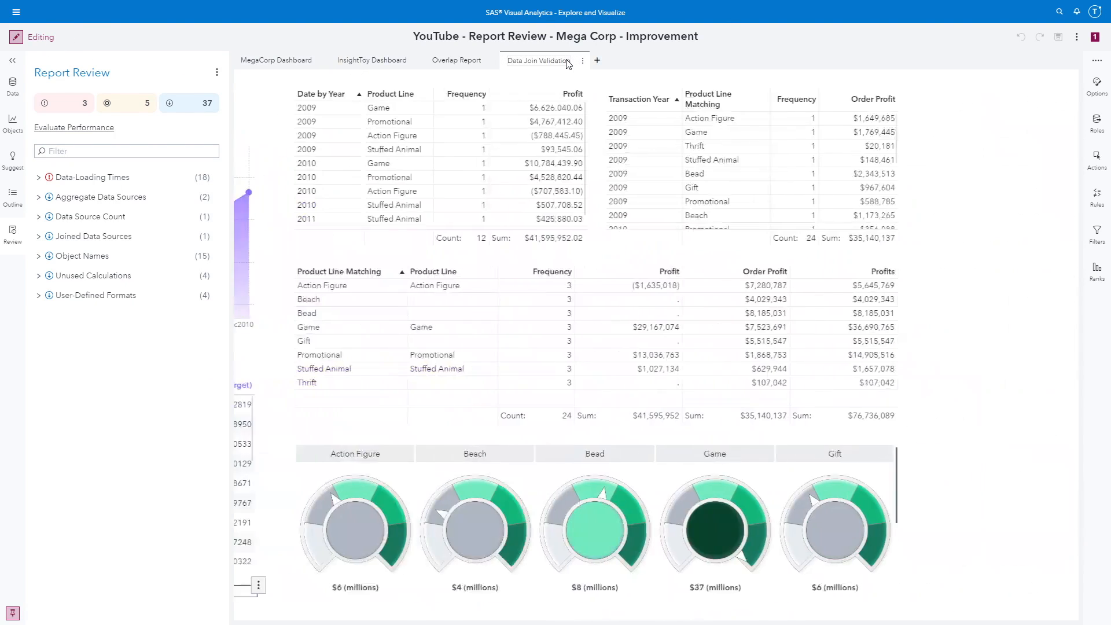
left_click(583, 62)
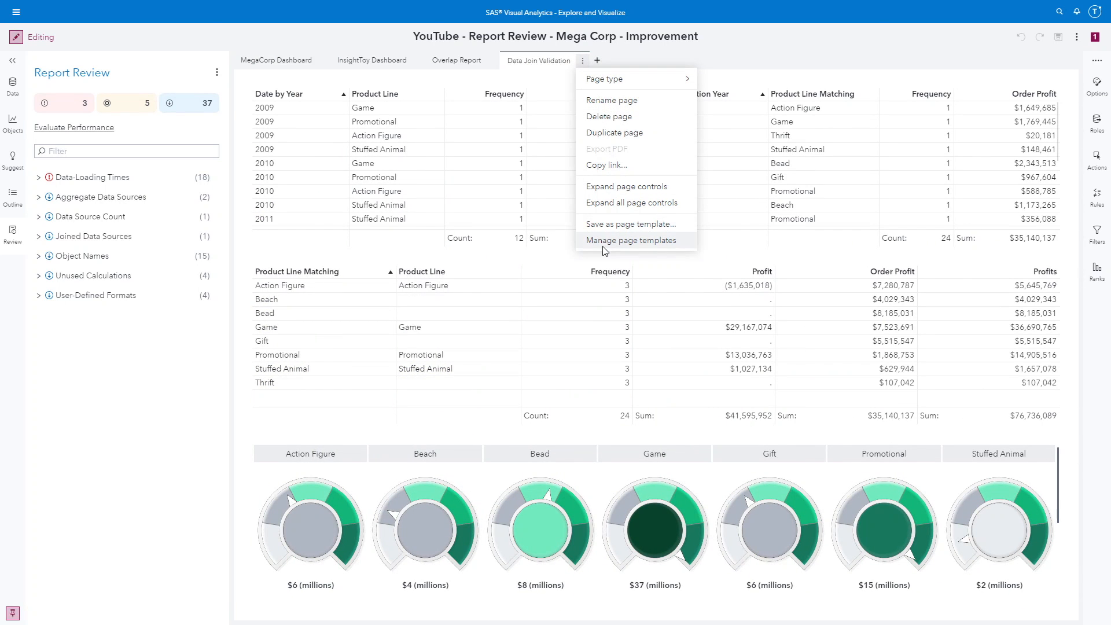
left_click(618, 118)
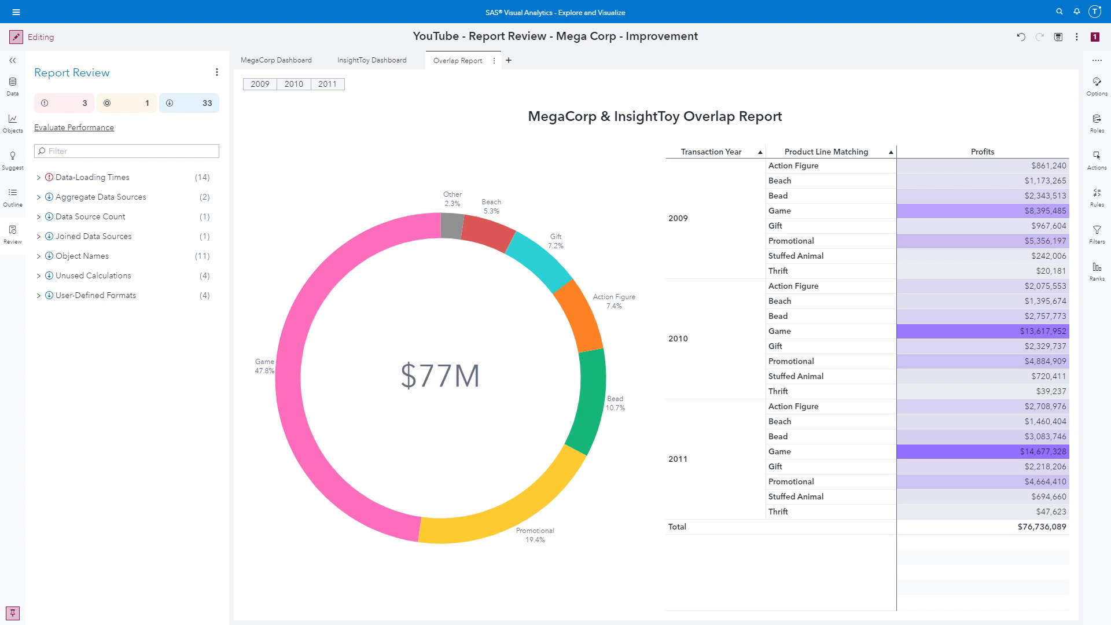
Check which data sources the report contains and return to the review findings.
left_click(13, 86)
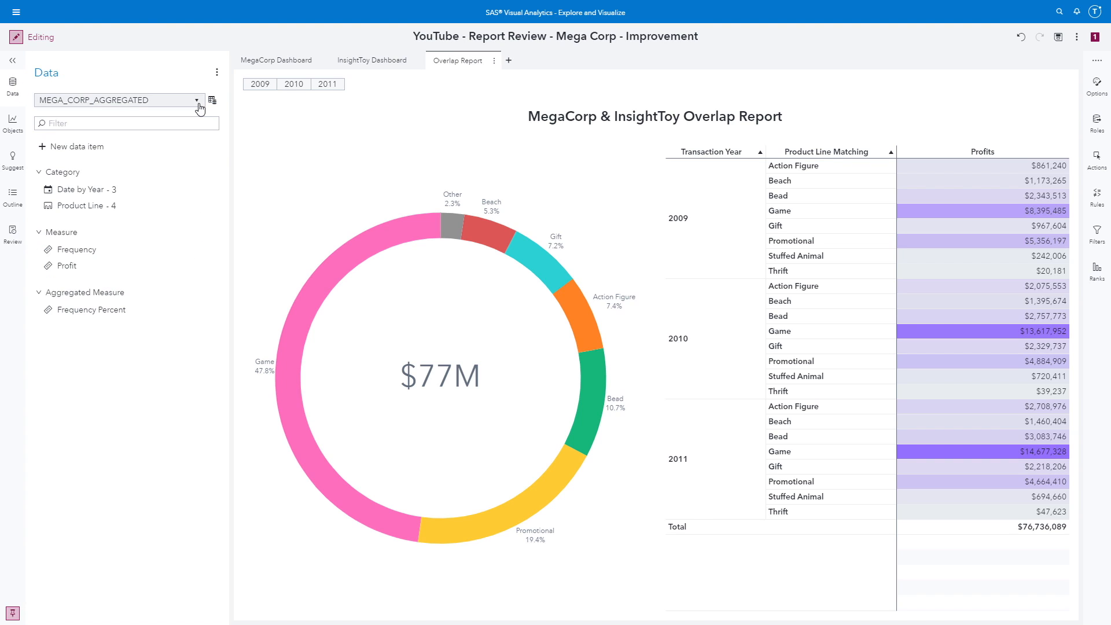
left_click(198, 103)
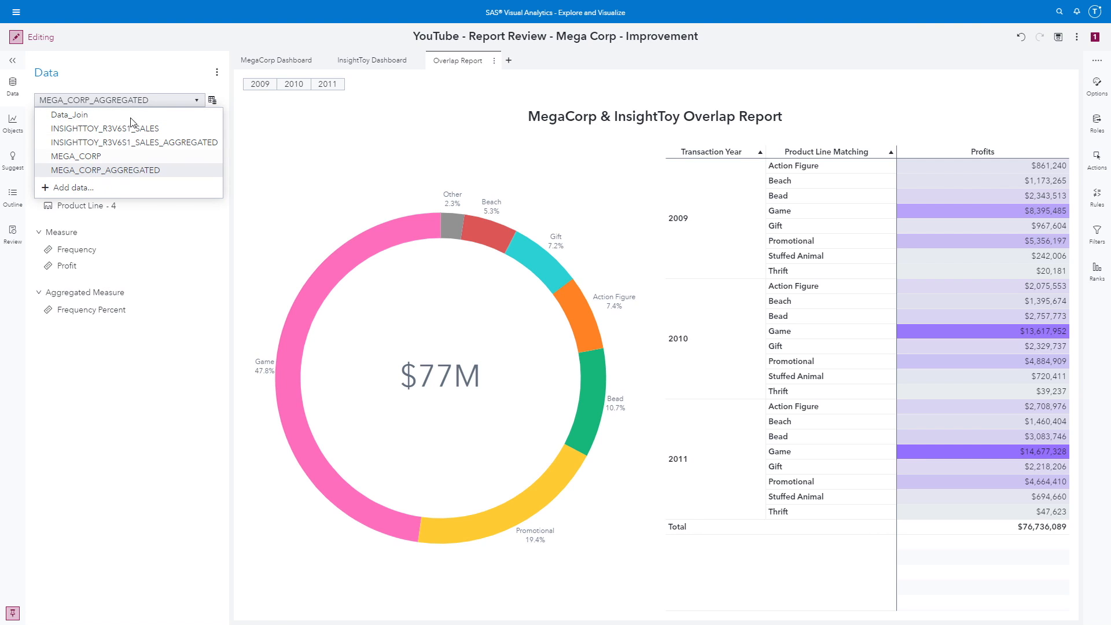
left_click(135, 73)
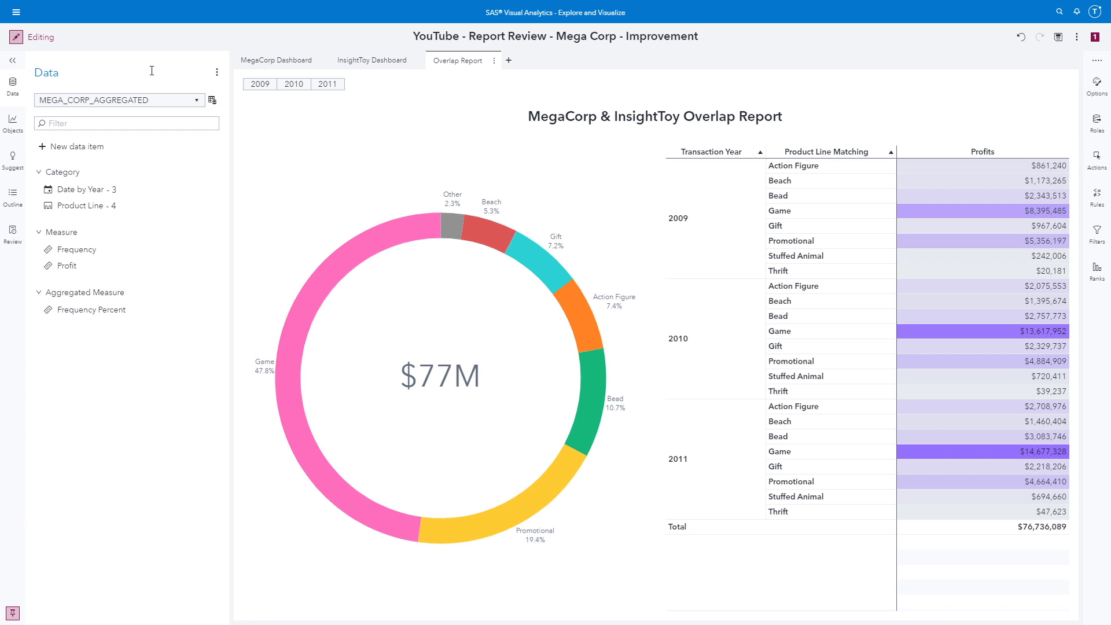
left_click(13, 237)
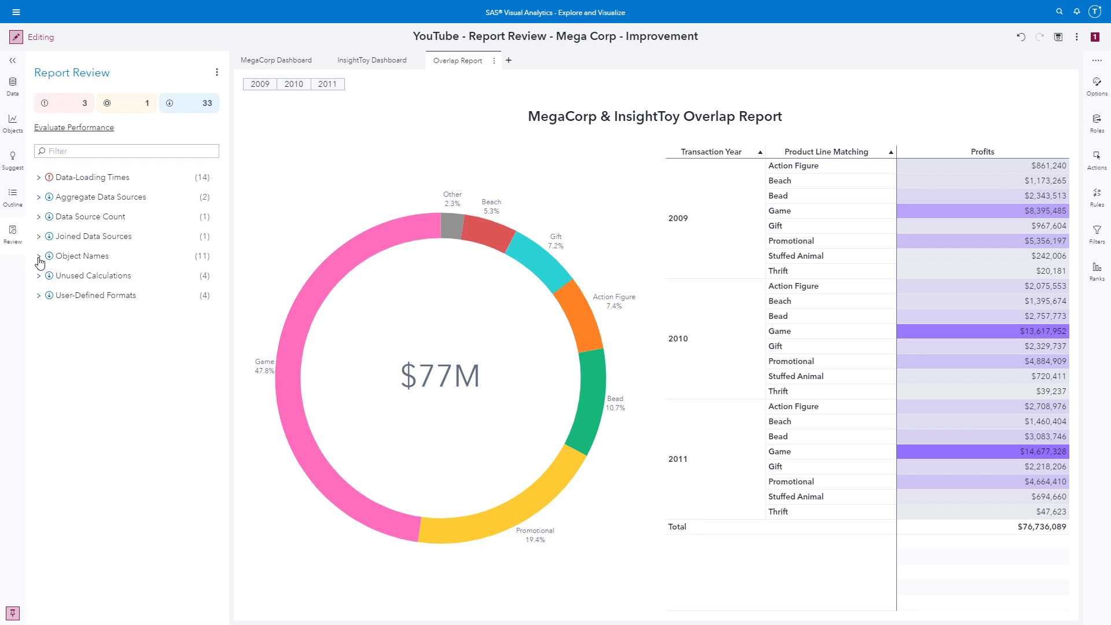
Delete the joined data source Data_Join and the unused MEGA_CORP_AGGREGATED and INSIGHTTOY_R3V6S1_SALES_AGGREGATED data sources through the review findings.
left_click(39, 236)
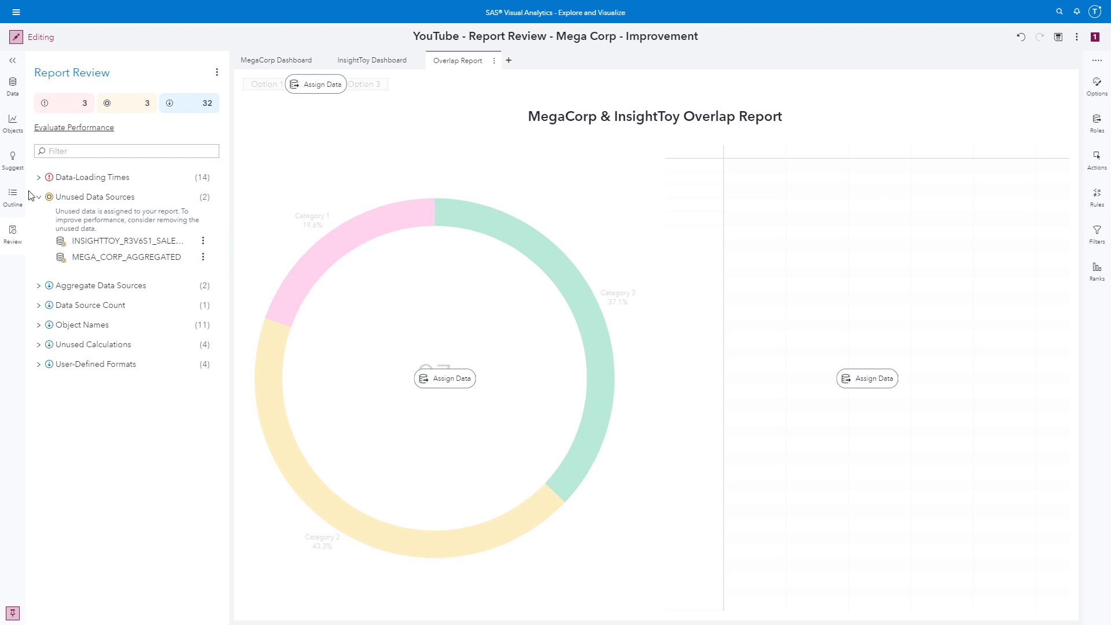
left_click(38, 286)
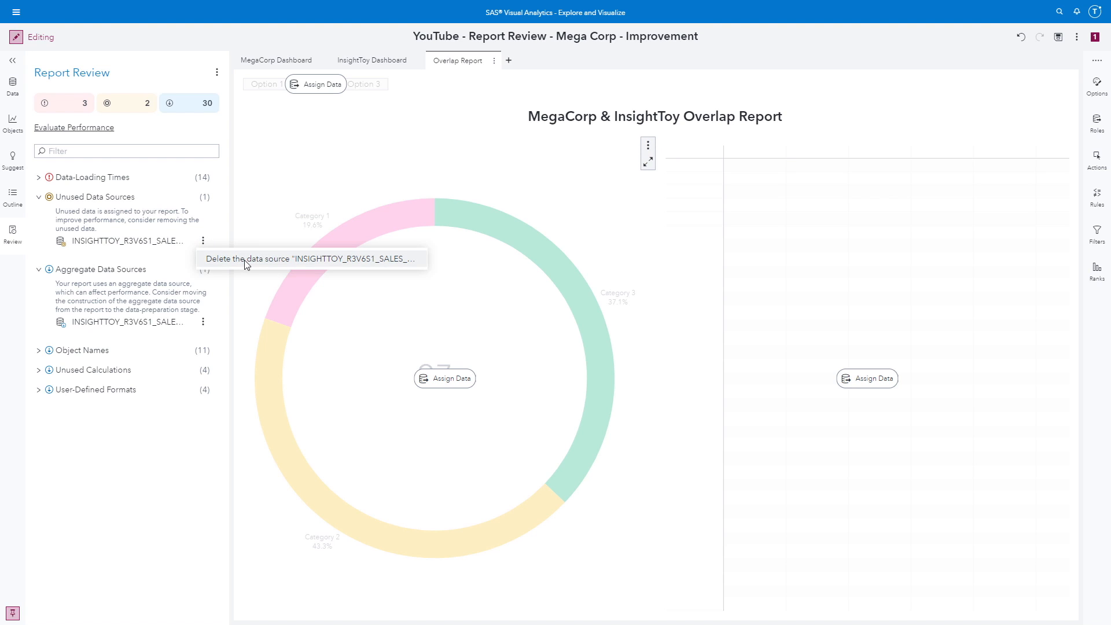
left_click(209, 260)
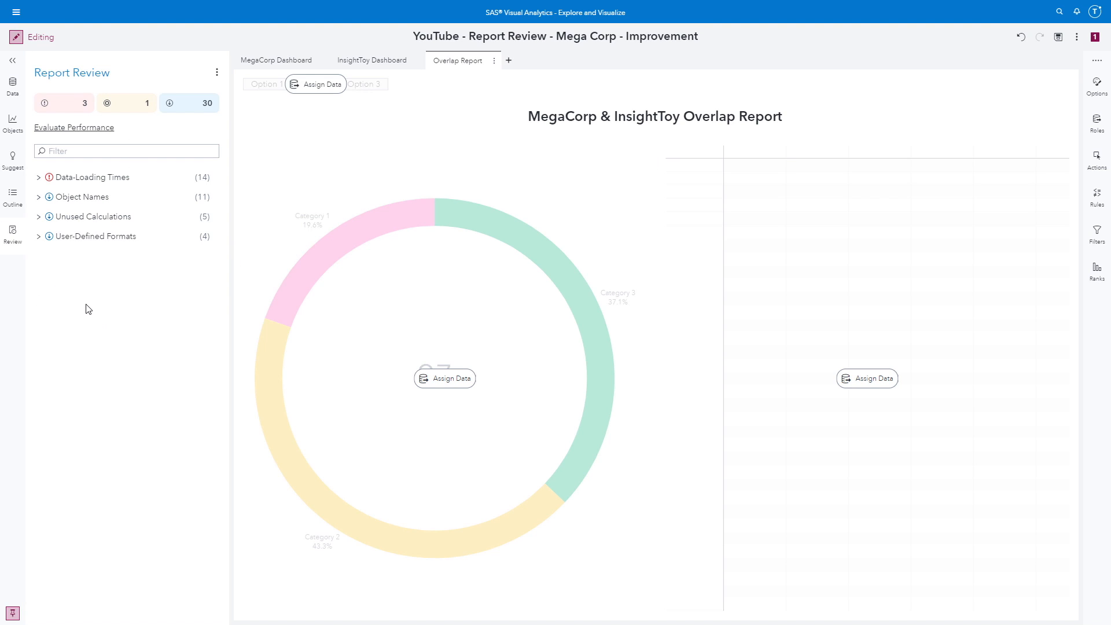
Add the OVERLAP table to the report as a data source.
left_click(12, 86)
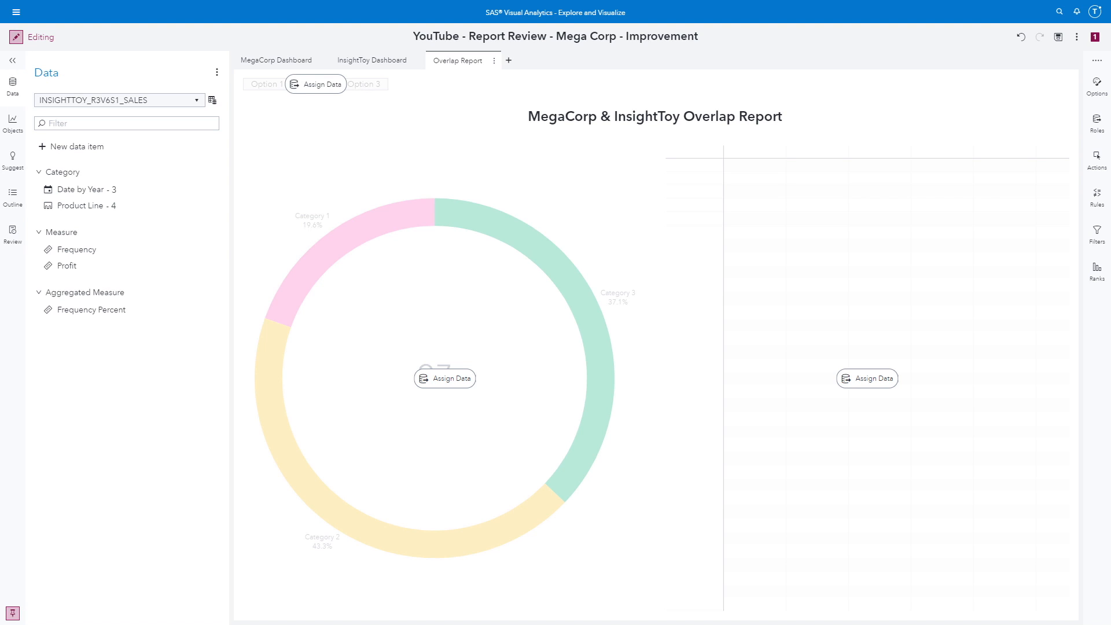
left_click(195, 101)
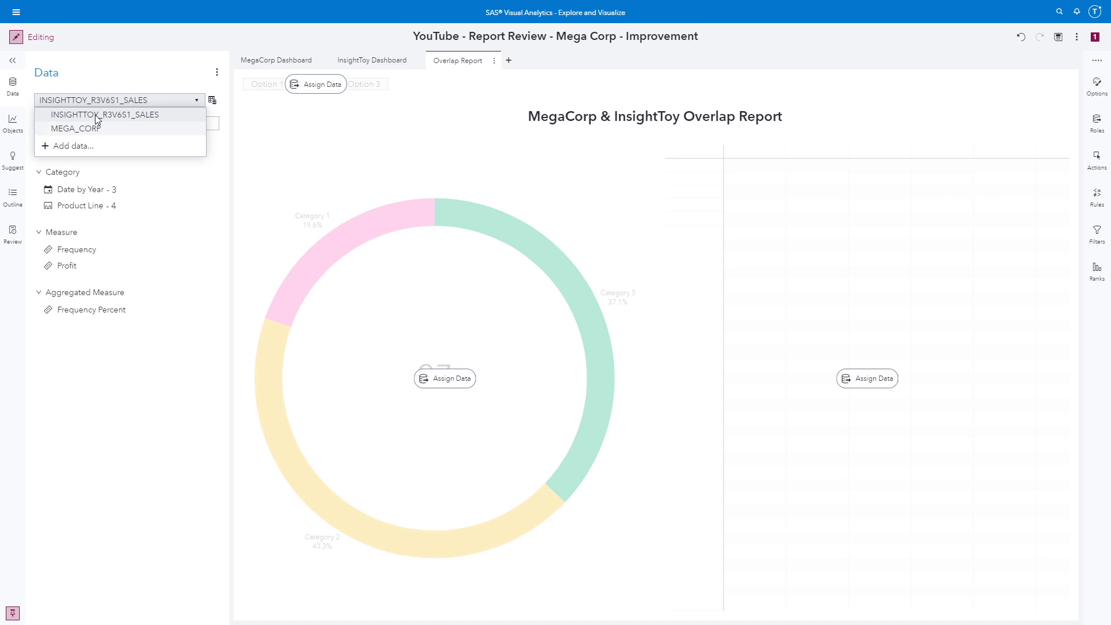
left_click(90, 149)
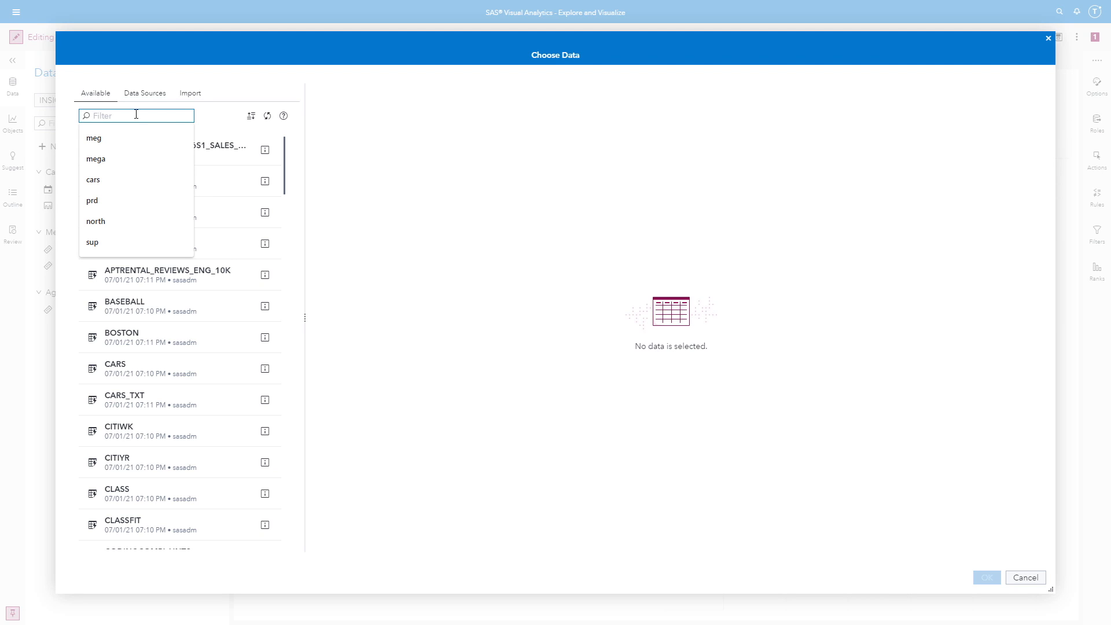
type("overlap")
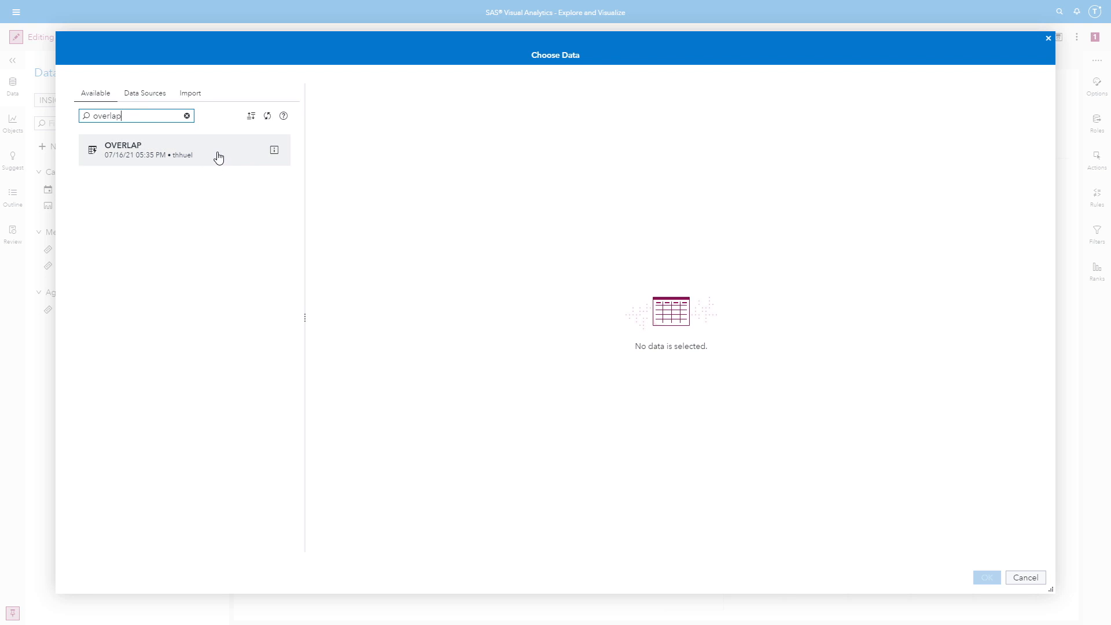
left_click(218, 158)
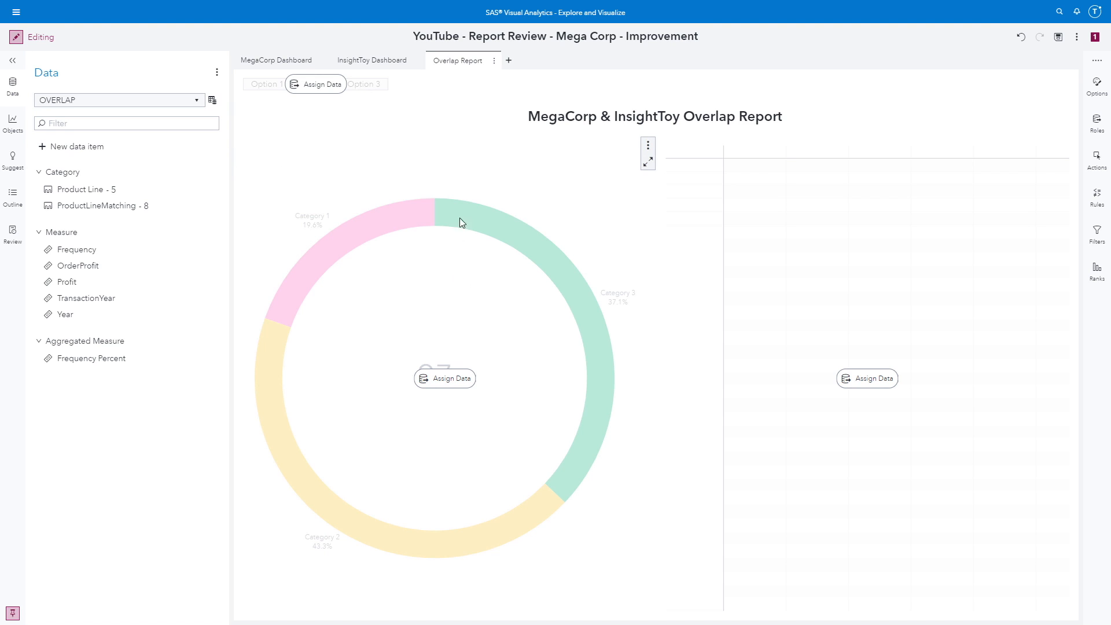
Change the classification of TransactionYear in the OVERLAP data to Category.
left_click(318, 88)
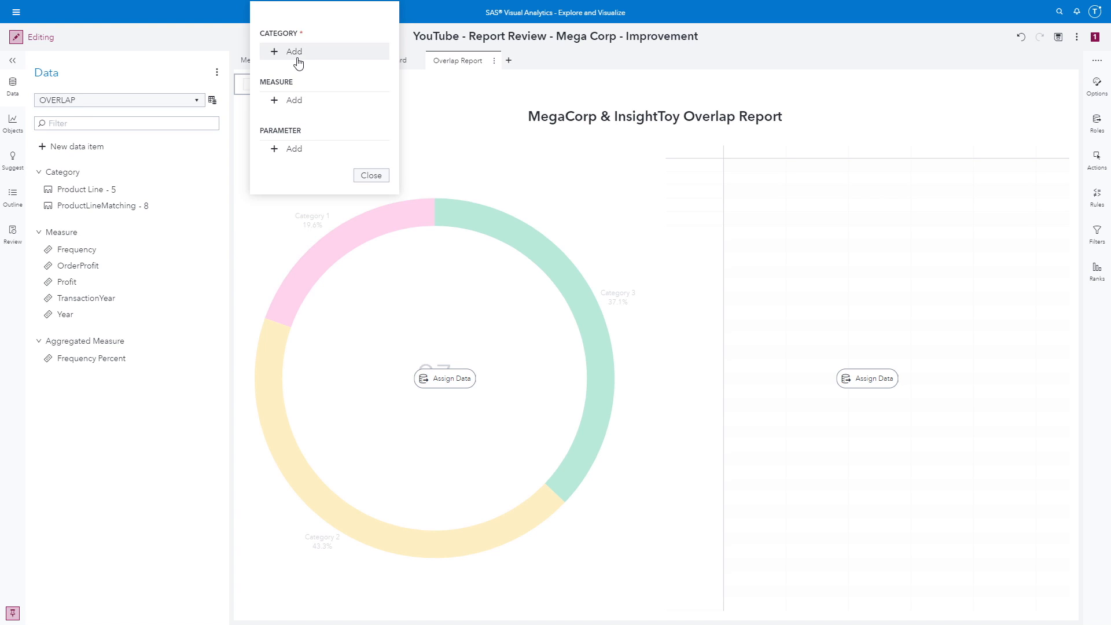
left_click(379, 176)
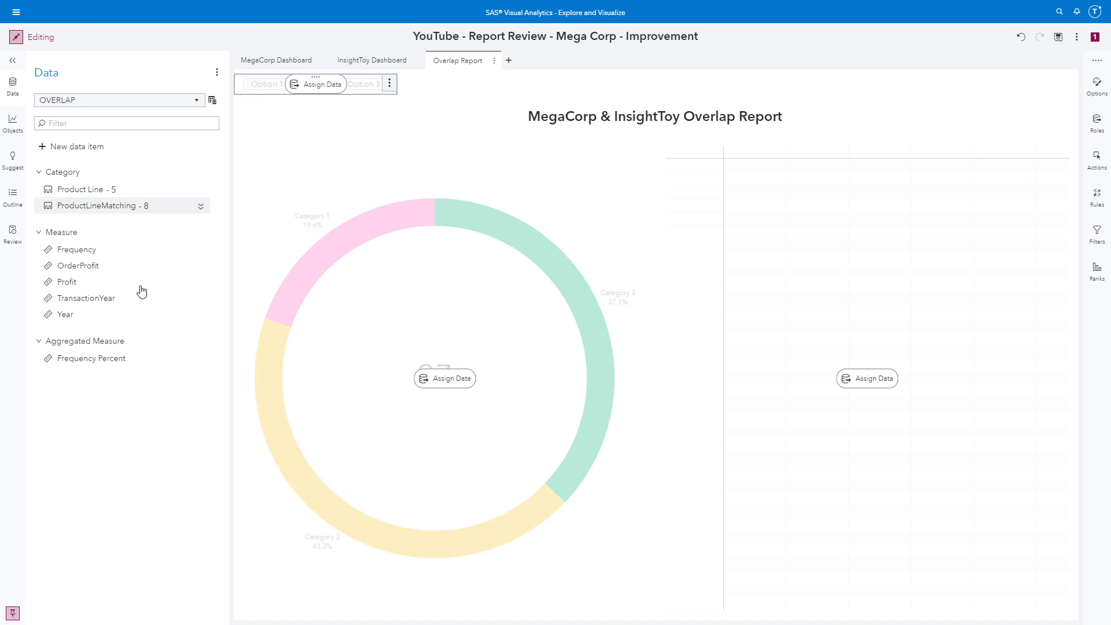
left_click(154, 306)
left_click(201, 299)
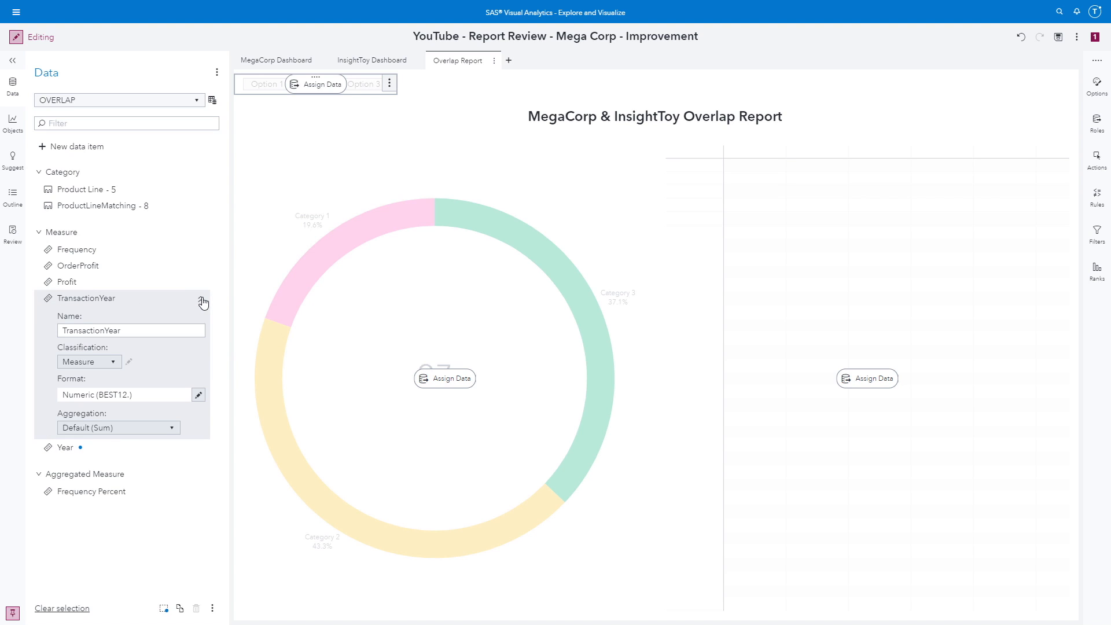
left_click(112, 368)
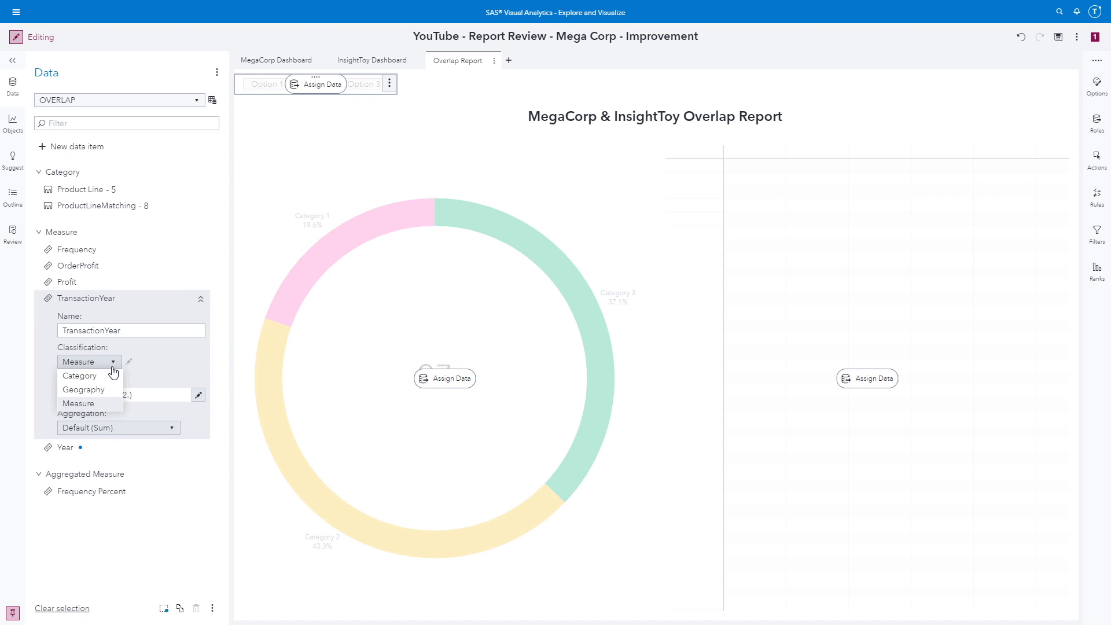
left_click(79, 376)
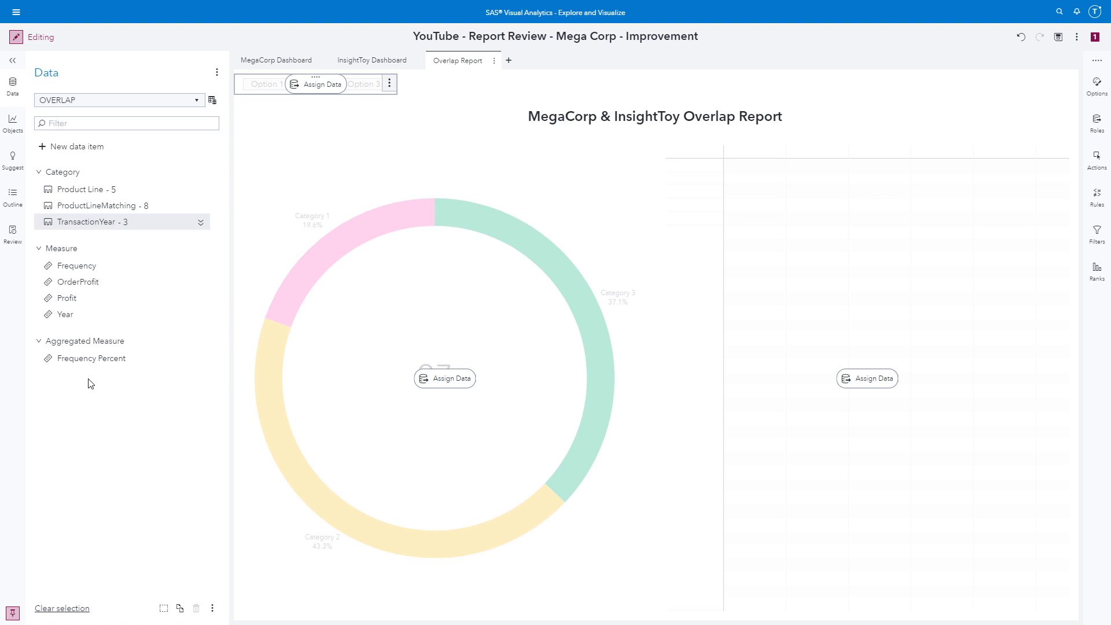
Start a calculated item named Total Profit in the OVERLAP data and insert the IF...ELSE operator into its expression.
left_click(42, 148)
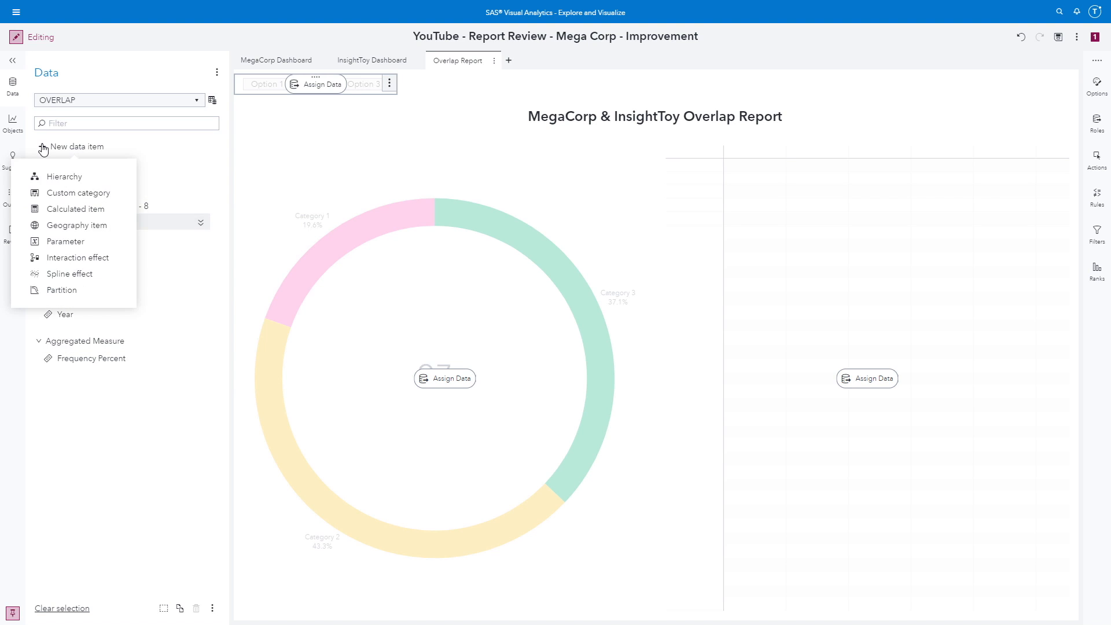
left_click(75, 210)
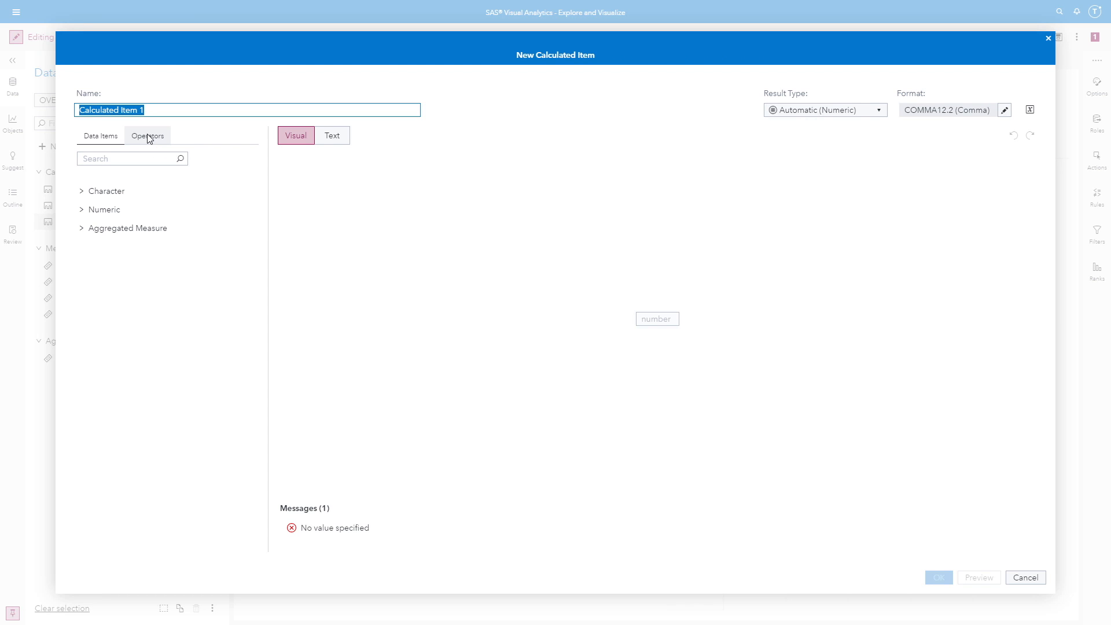
type("Total Profit")
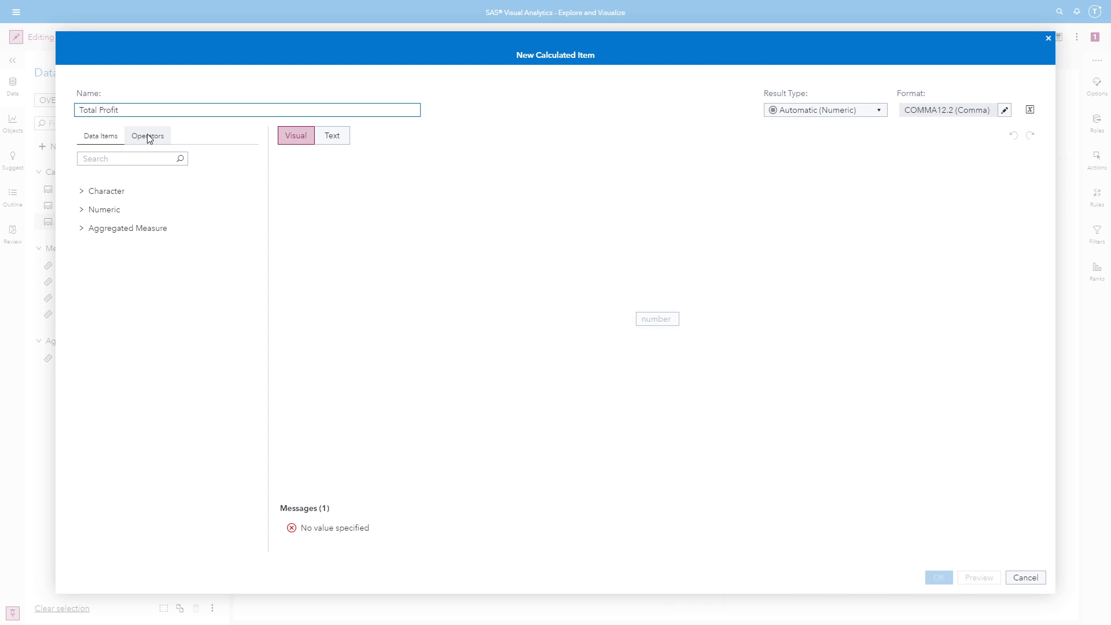
left_click(133, 158)
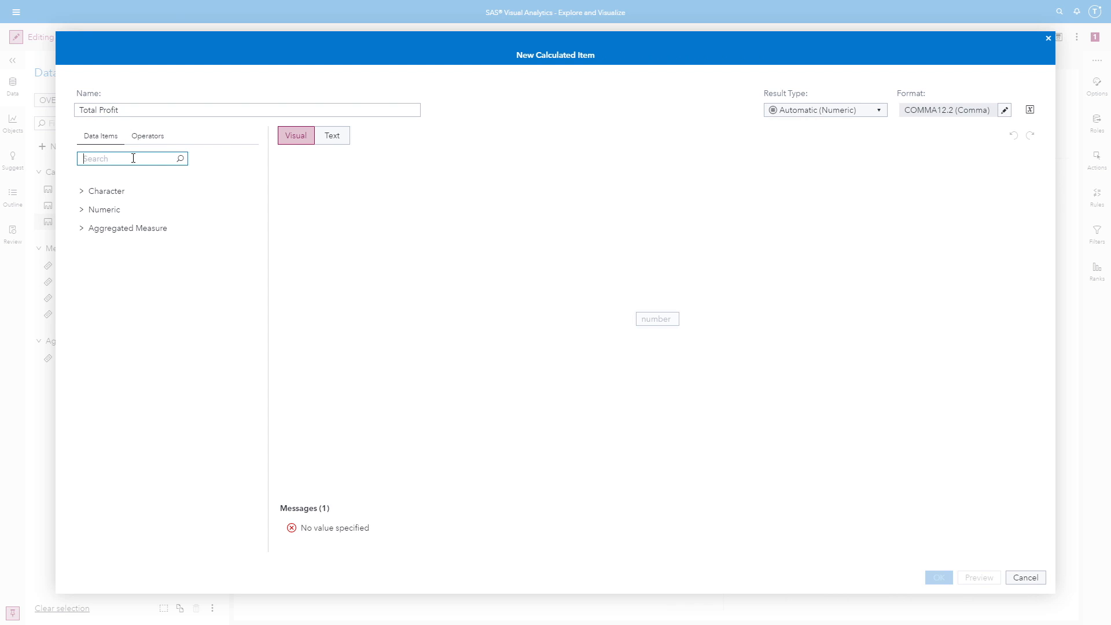
type("if")
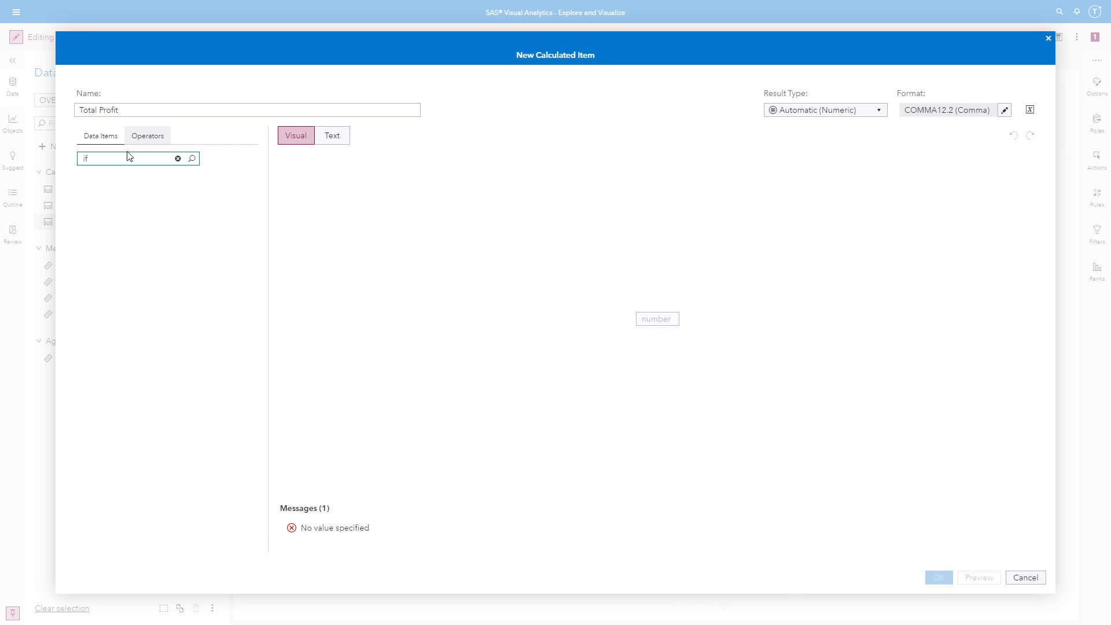
left_click(147, 136)
left_click(114, 159)
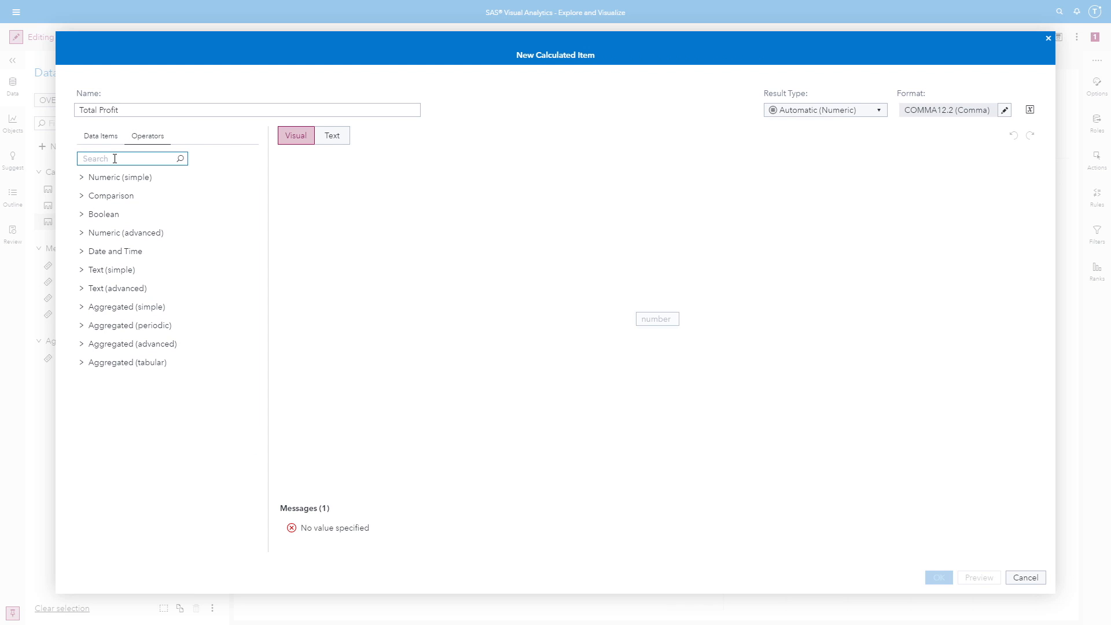
type("if")
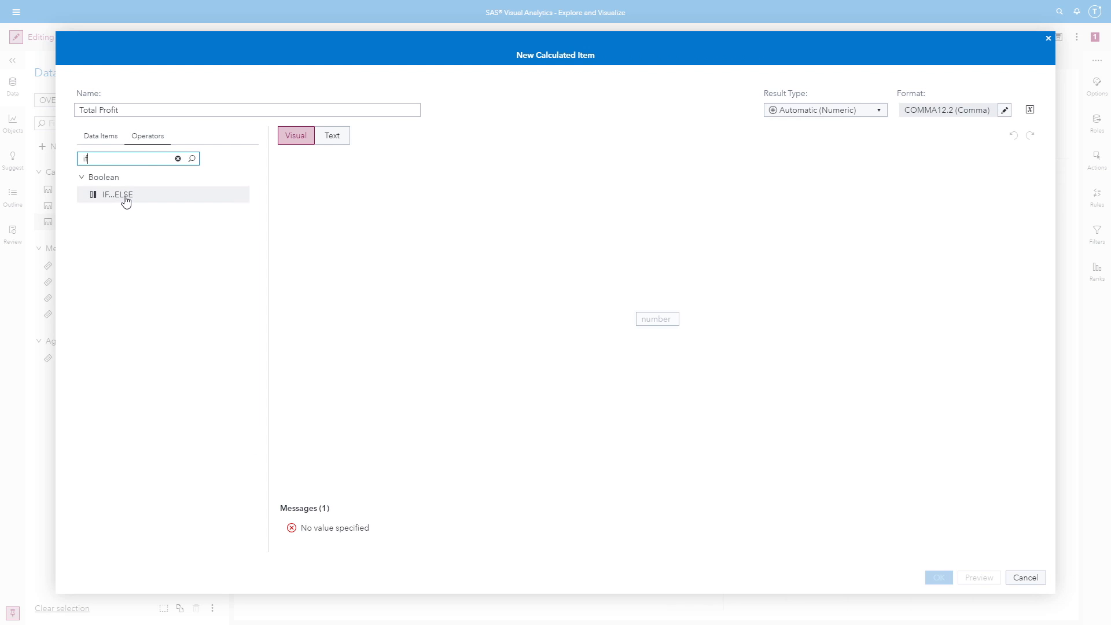
double_click(122, 195)
Add the Missing operator as the IF condition and the x + y operator to the ELSE branch of the expression.
left_click(127, 158)
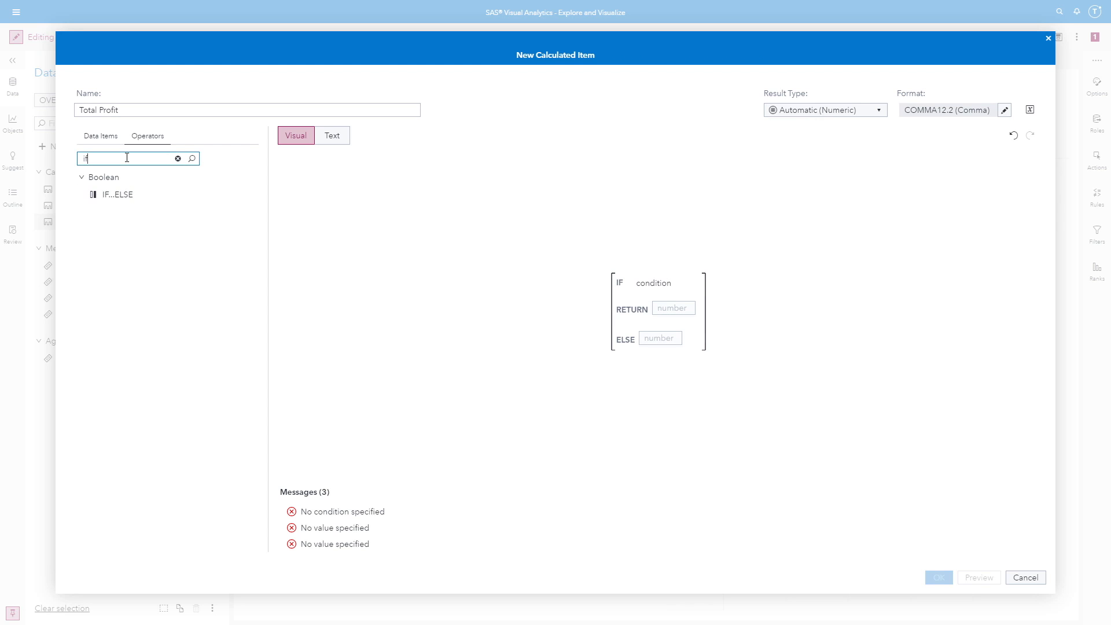
key("BackSpace")
key("BackSpace")
type("mis")
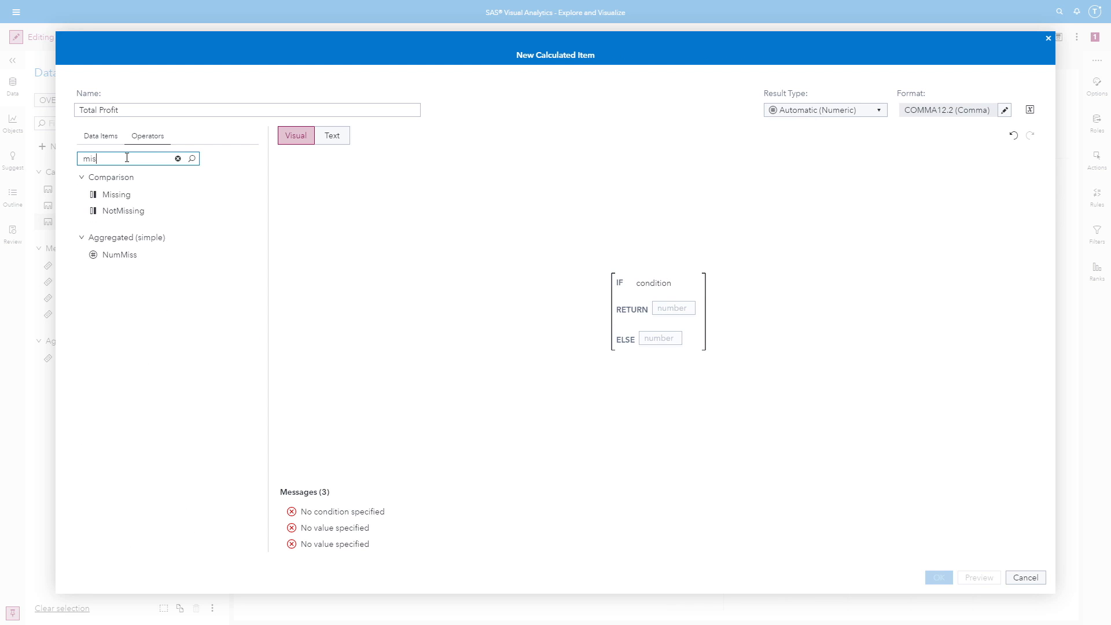
left_click_drag(116, 197, 646, 282)
left_click(119, 159)
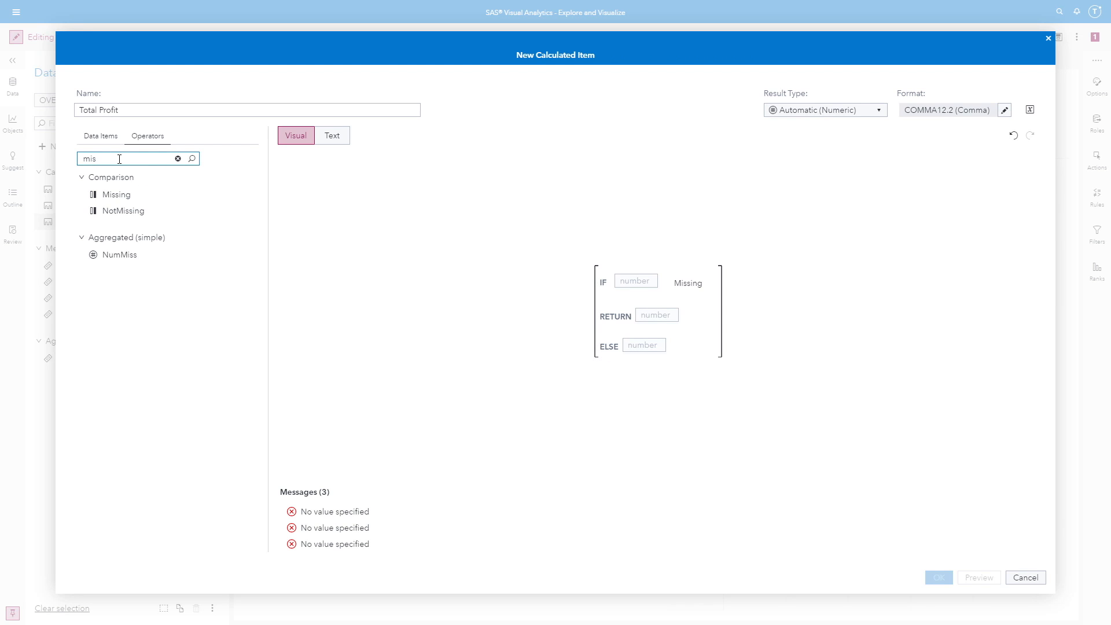
key("ctrl+a")
type("+")
left_click_drag(110, 203, 642, 346)
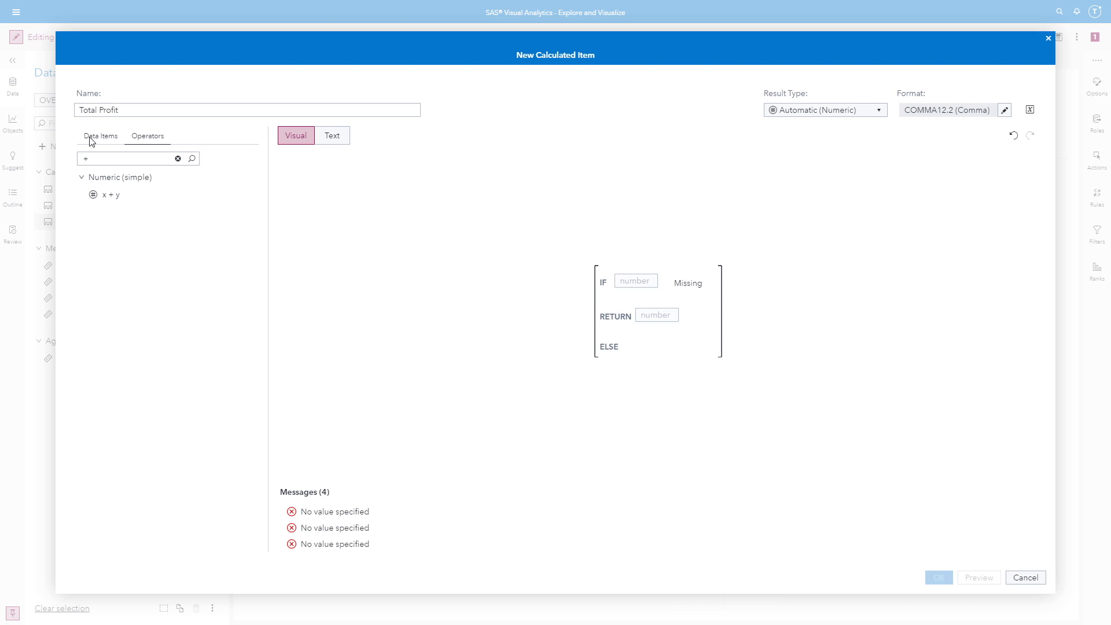
Fill the expression so it tests whether Profit is missing, returns OrderProfit, and otherwise returns Profit + OrderProfit.
left_click(93, 138)
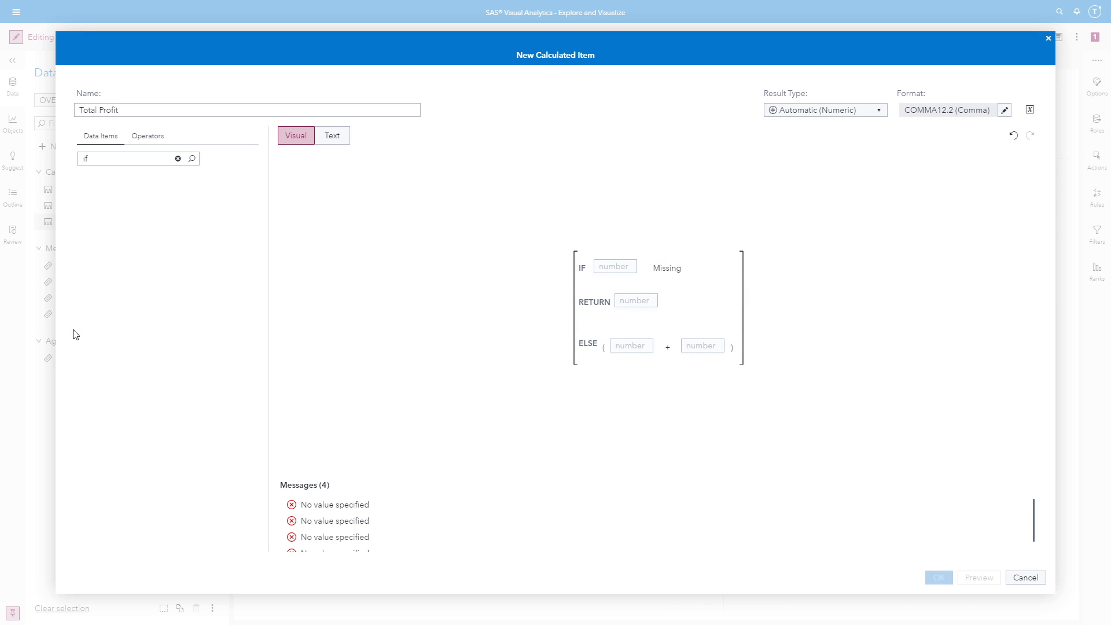
left_click(175, 156)
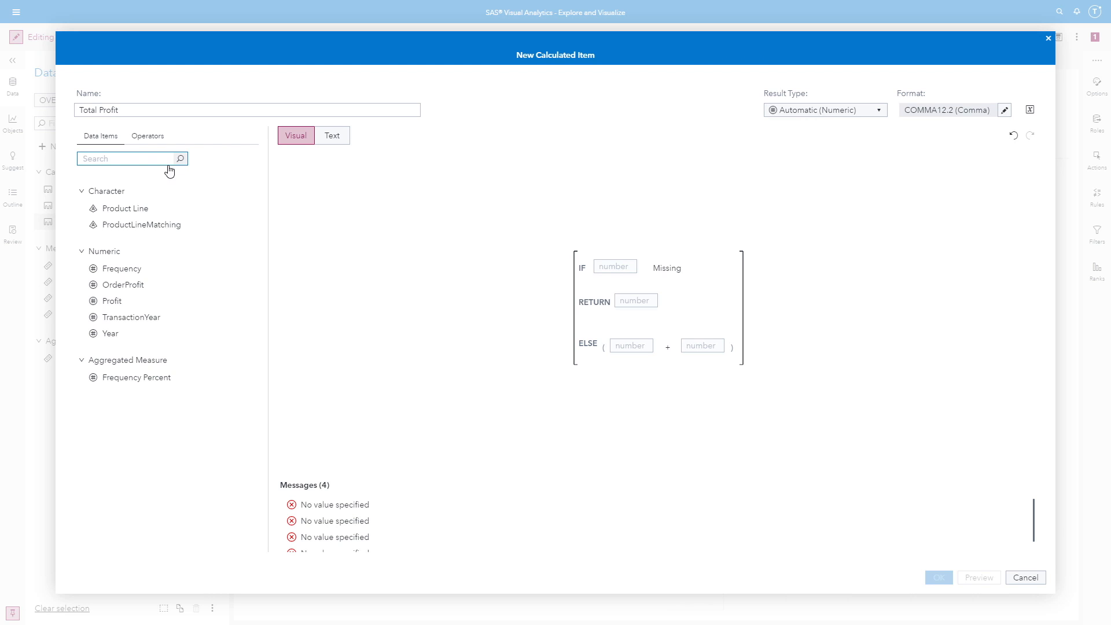
left_click_drag(120, 305, 628, 268)
left_click_drag(132, 286, 636, 300)
left_click_drag(107, 302, 629, 360)
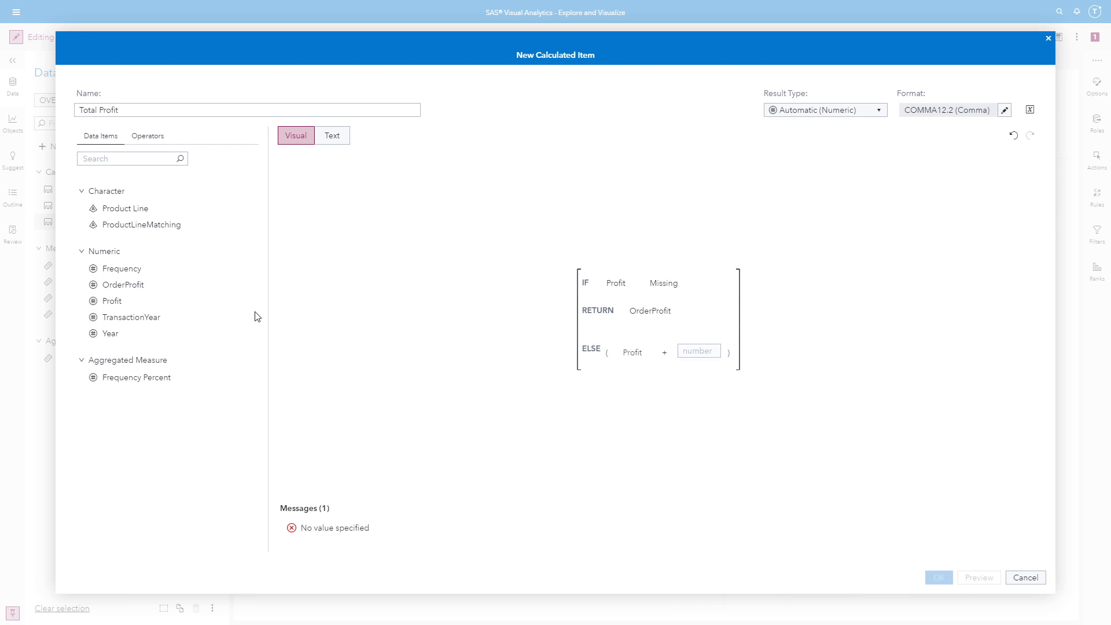
left_click_drag(222, 285, 715, 353)
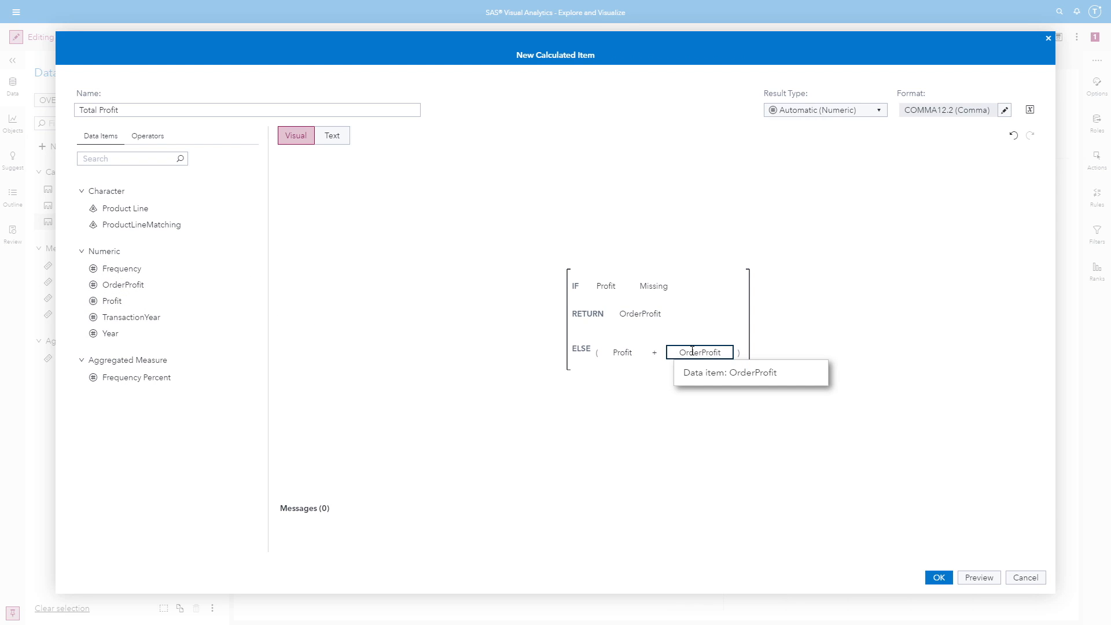
Set the Total Profit format to Dollar with 0 decimals and save the calculated item.
left_click(1006, 114)
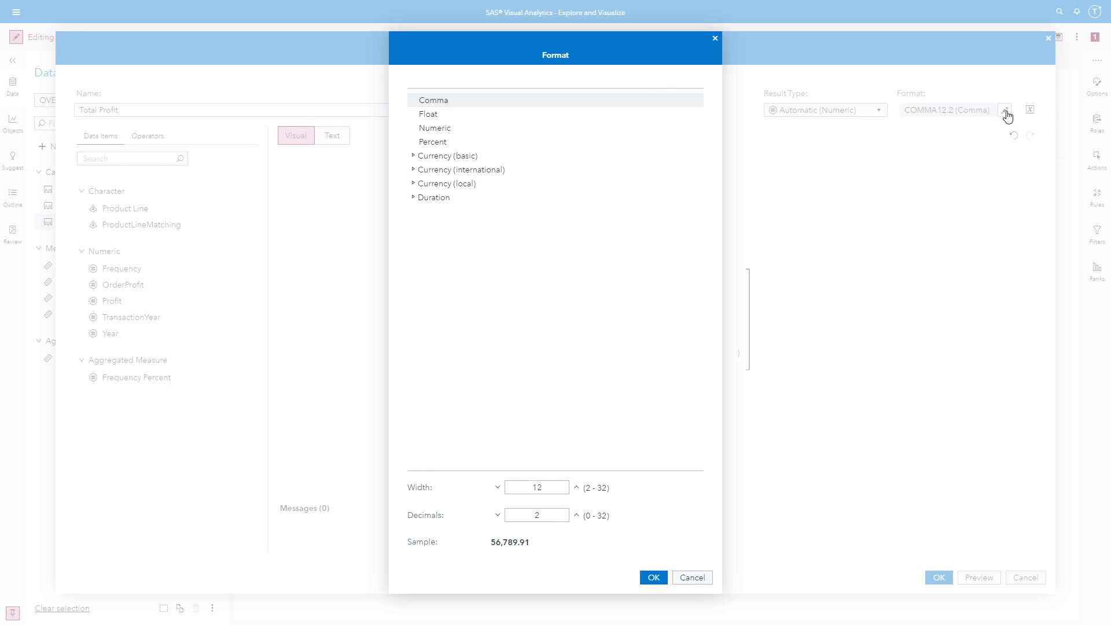
left_click(412, 157)
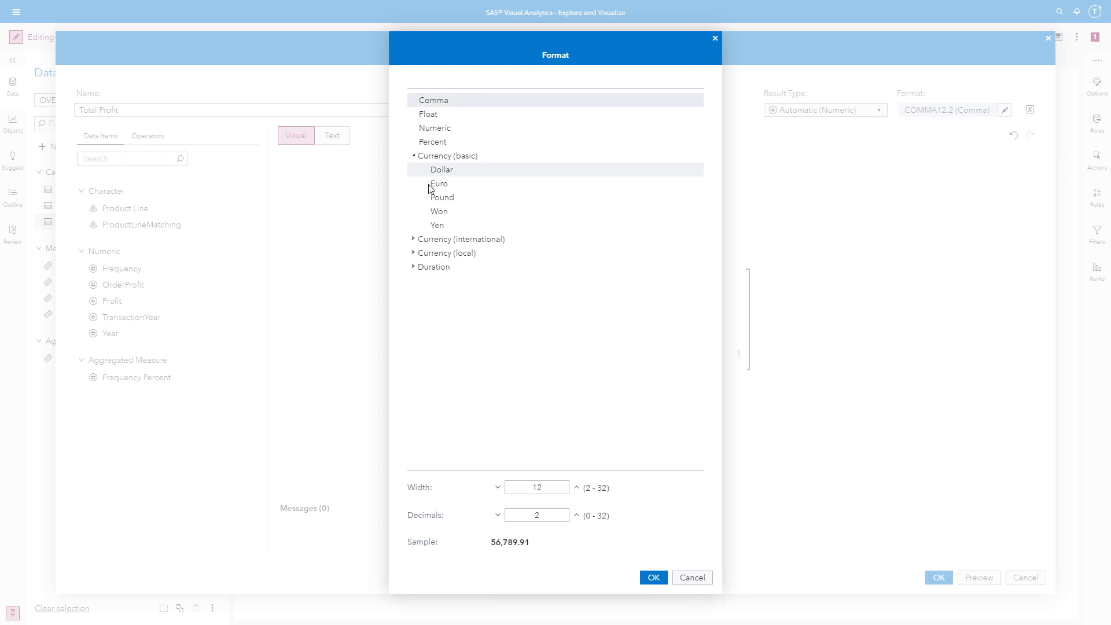
left_click(442, 171)
left_click(498, 515)
left_click(498, 516)
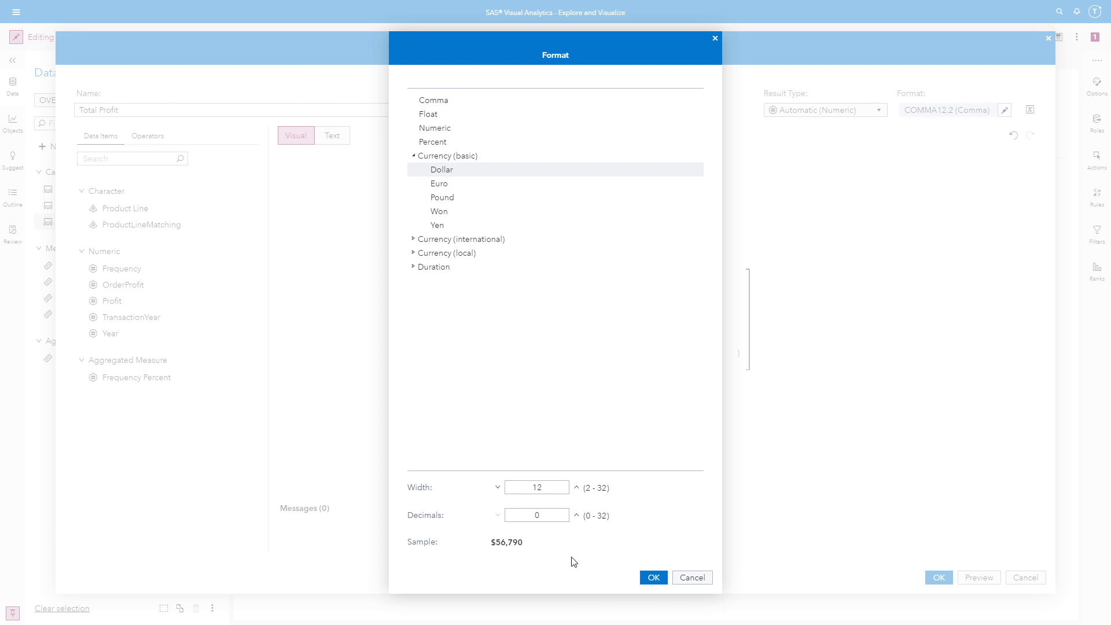
left_click(654, 578)
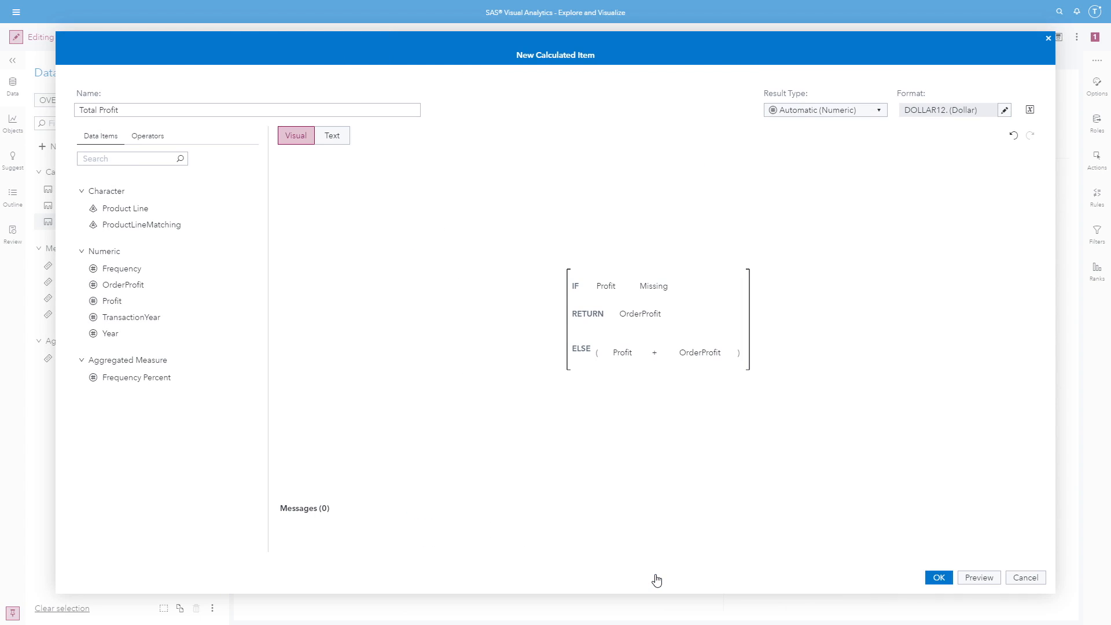
left_click(938, 578)
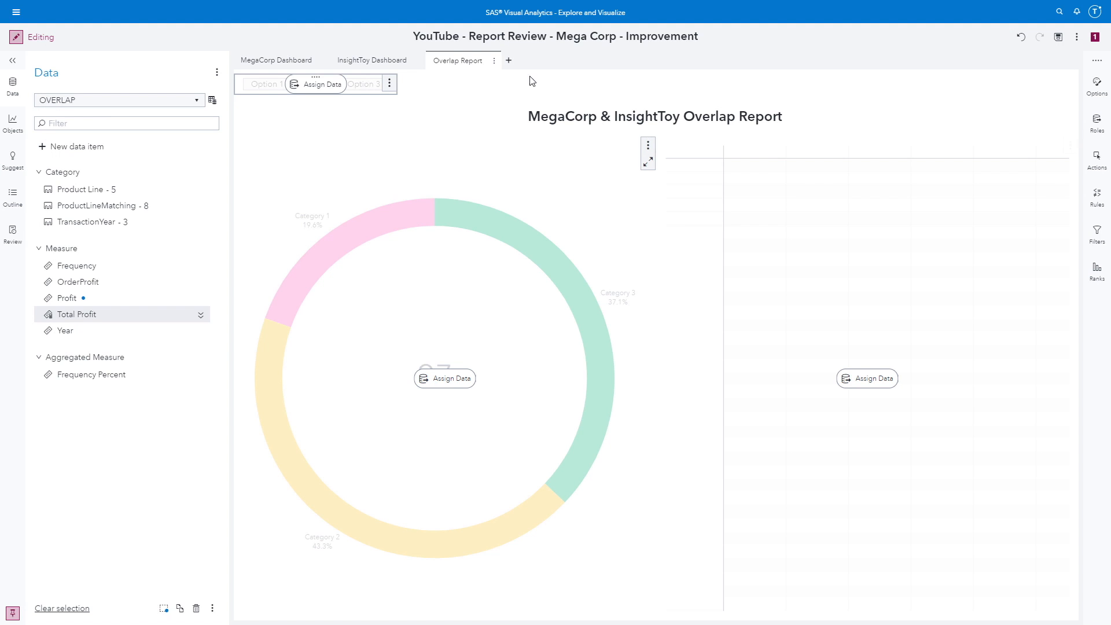
Assign TransactionYear as the category of the button bar above the Overlap Report title.
left_click(318, 85)
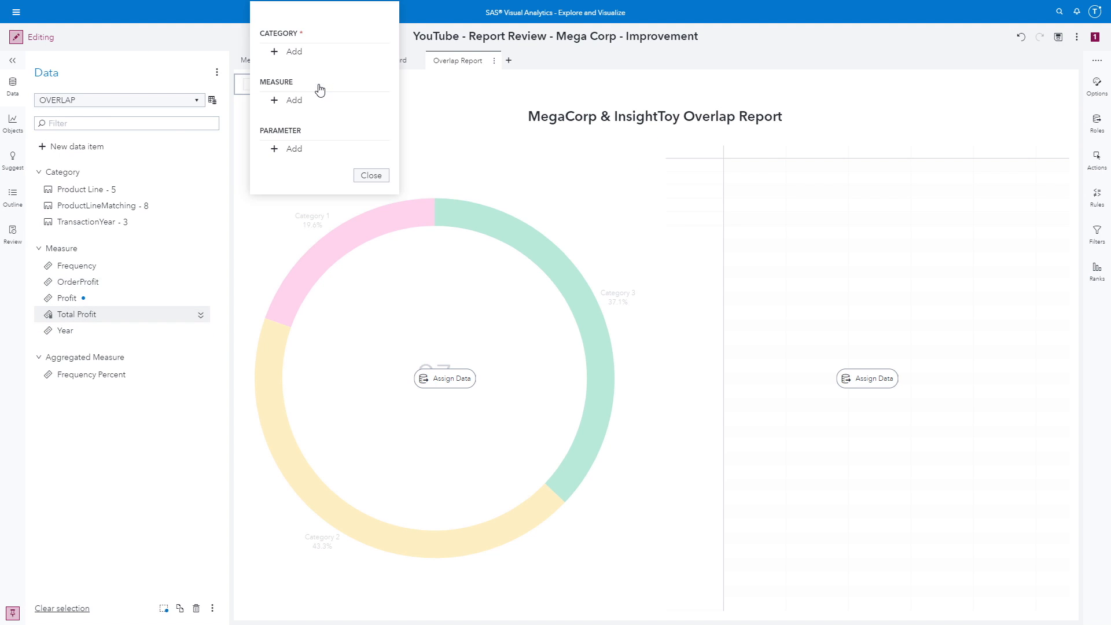
left_click(295, 54)
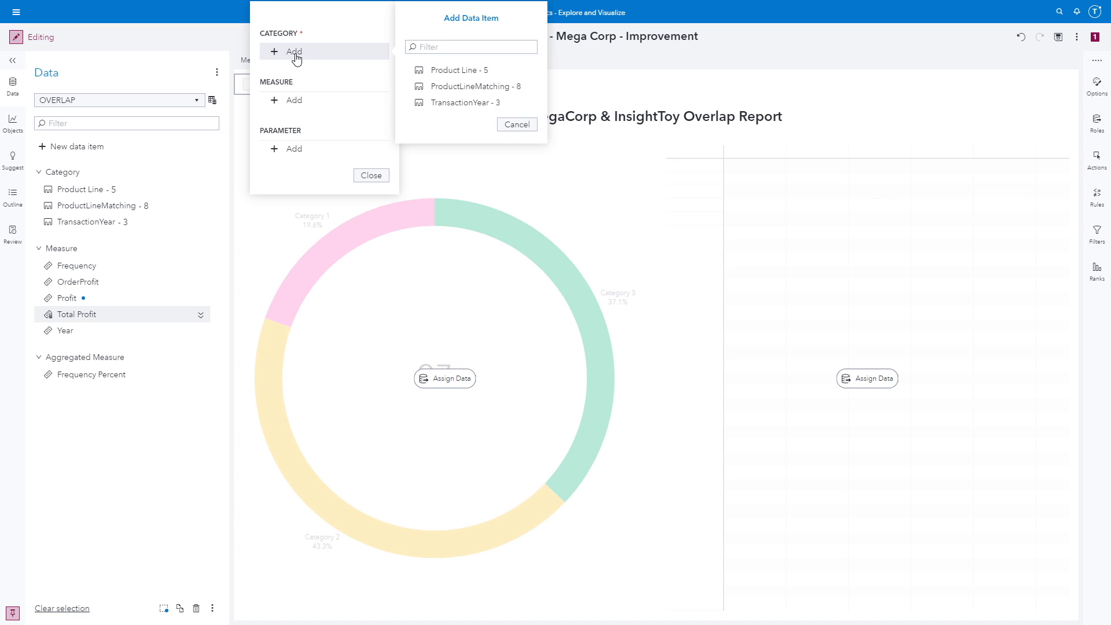
left_click(464, 103)
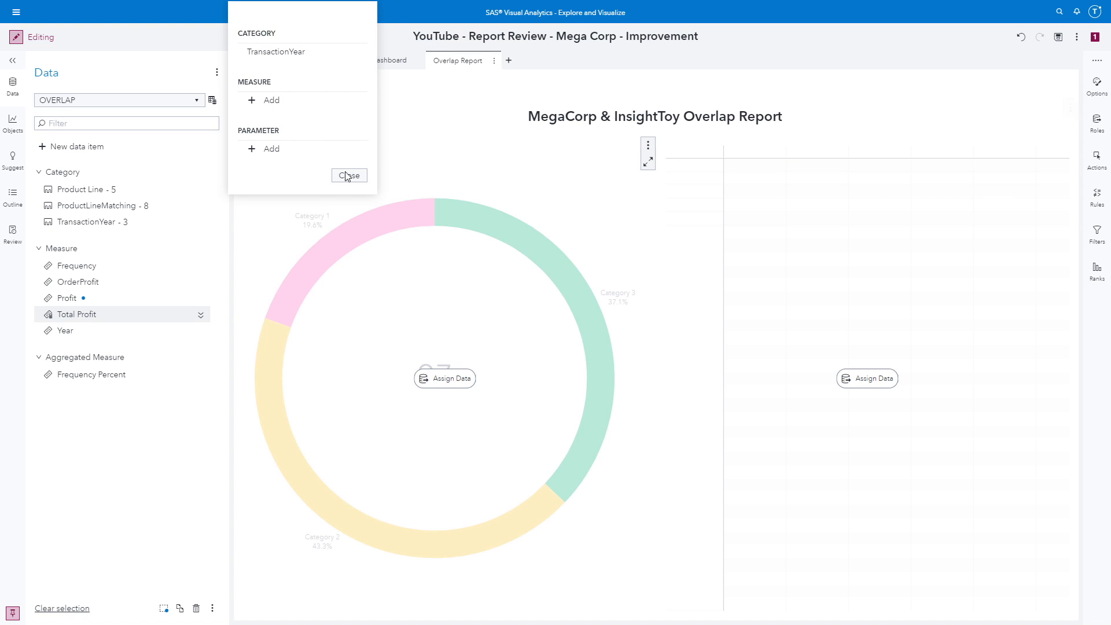
left_click(348, 176)
Assign ProductLineMatching as the category and Total Profit as the measure of the pie chart on the Overlap Report page.
left_click(424, 344)
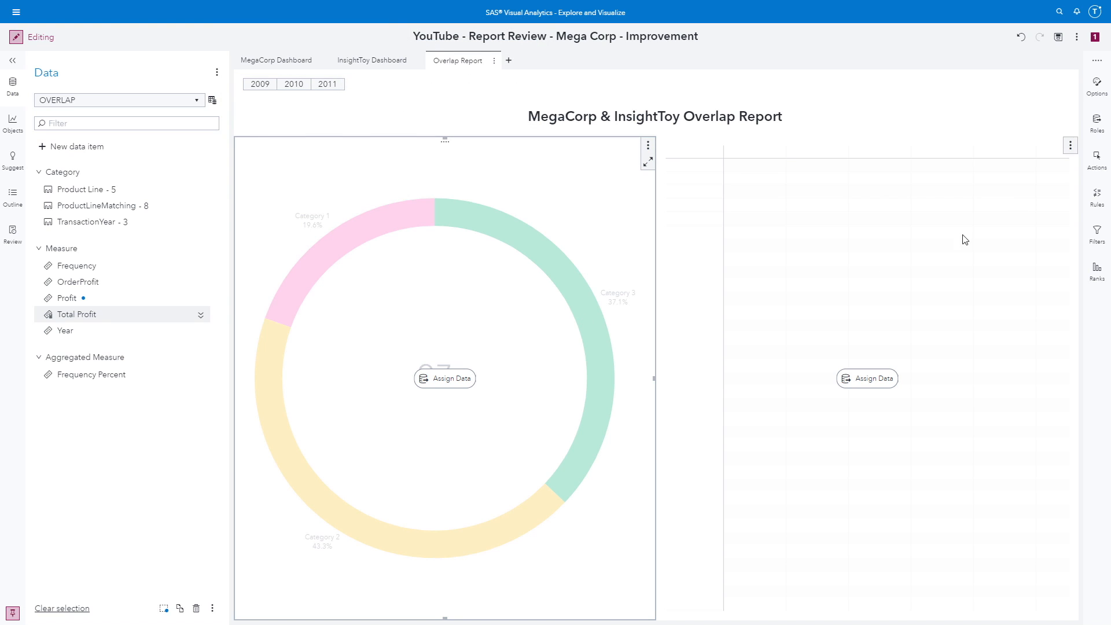
left_click(1097, 121)
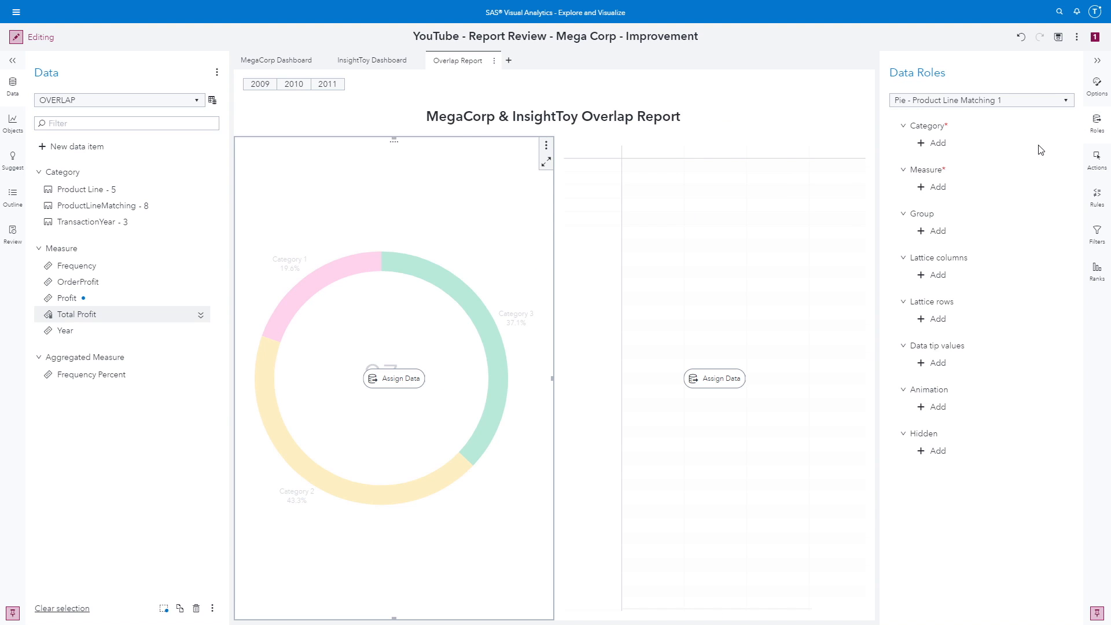
left_click(936, 146)
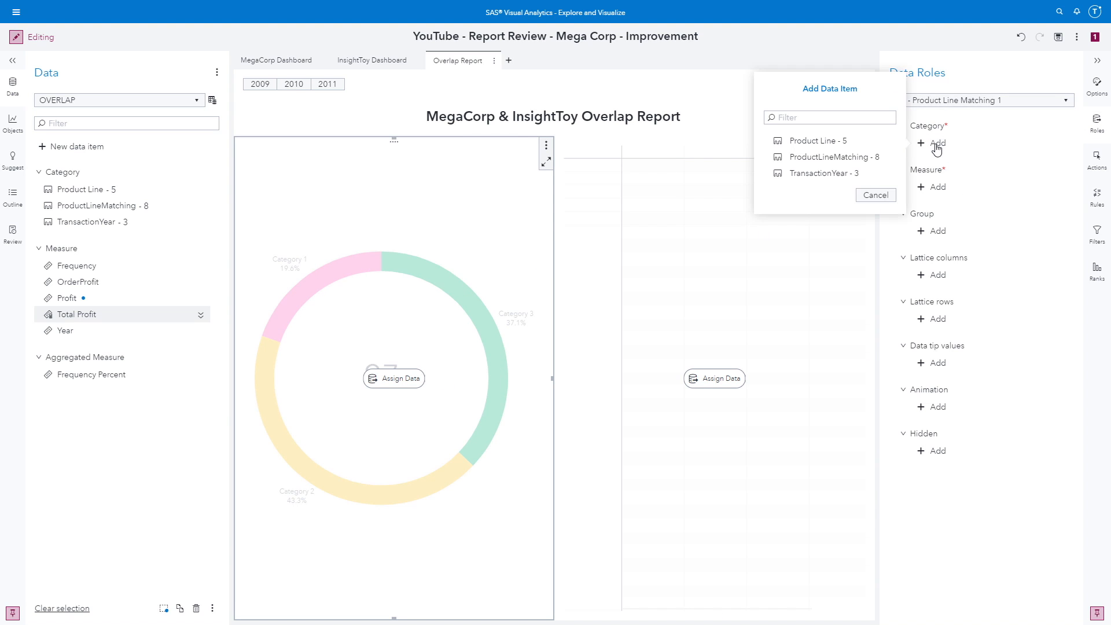
left_click(794, 156)
left_click(948, 187)
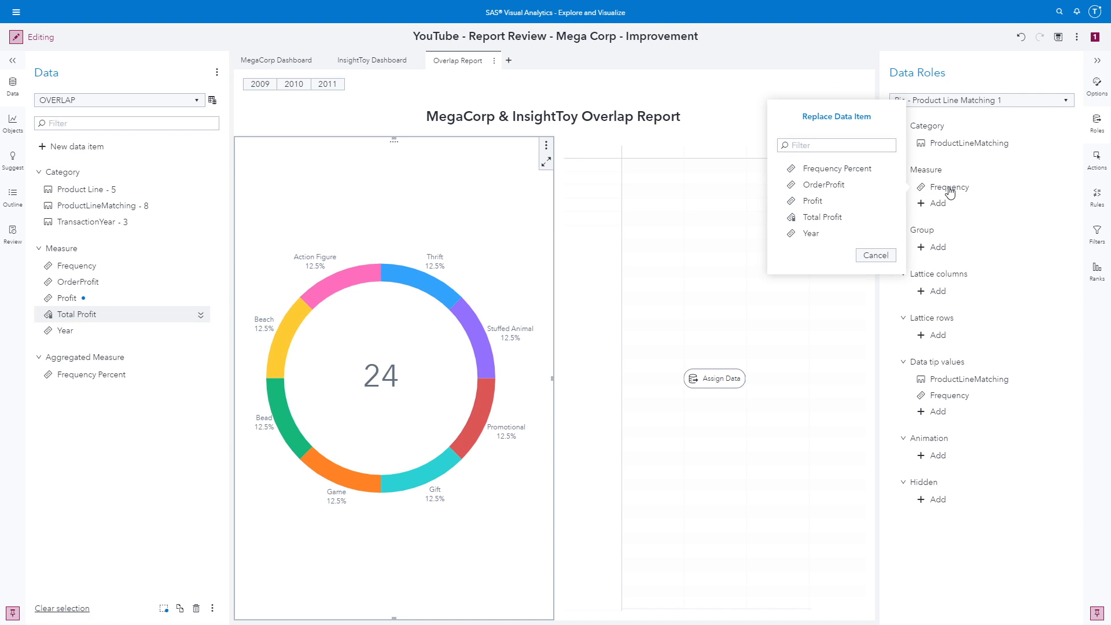
left_click(819, 218)
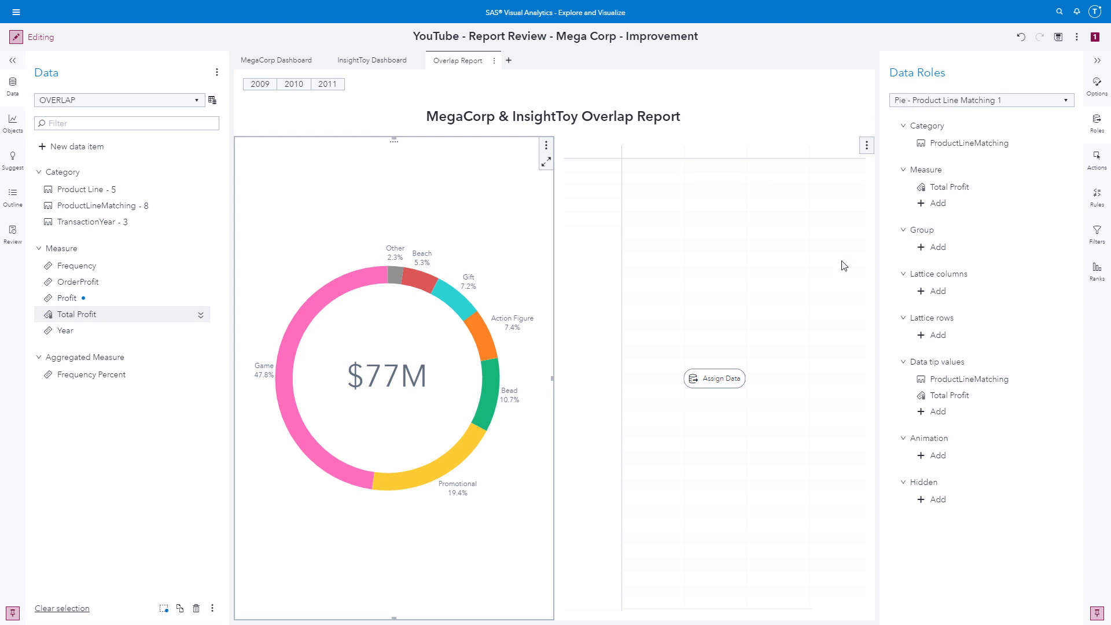
Assign TransactionYear and ProductLineMatching as the crosstab's rows and Total Profit as its measure.
left_click(728, 256)
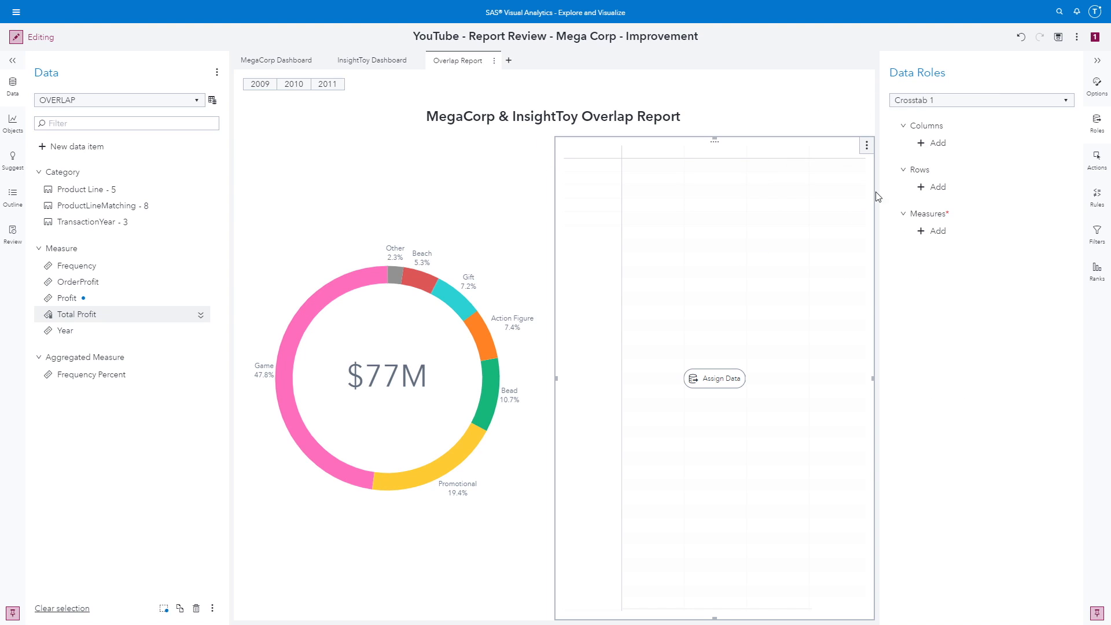
left_click(940, 187)
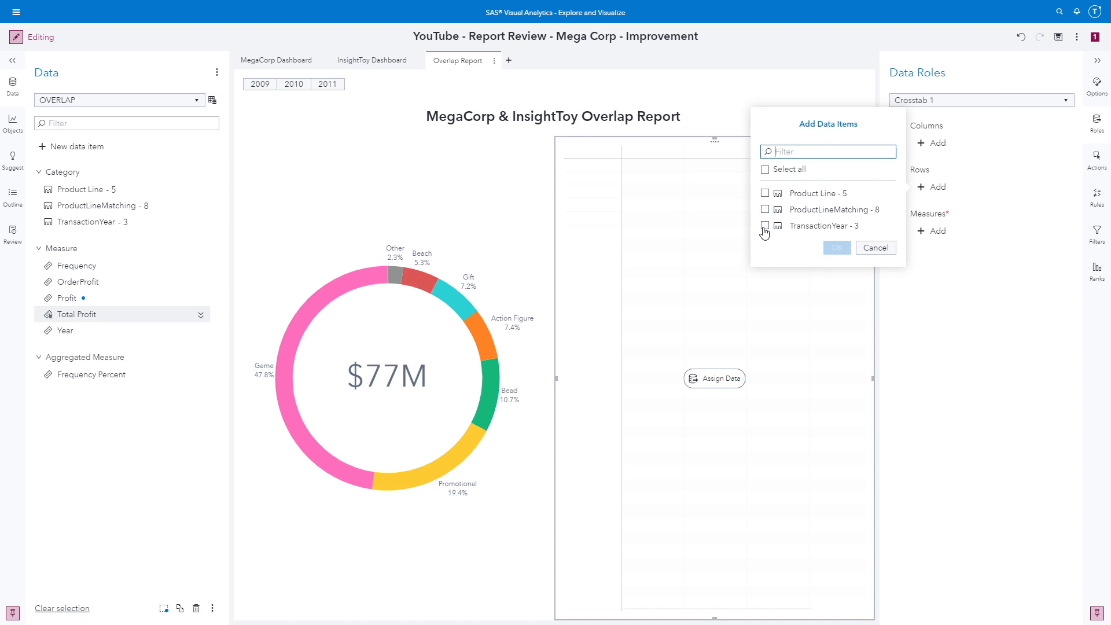
left_click(765, 225)
left_click(765, 209)
left_click(837, 247)
left_click(968, 264)
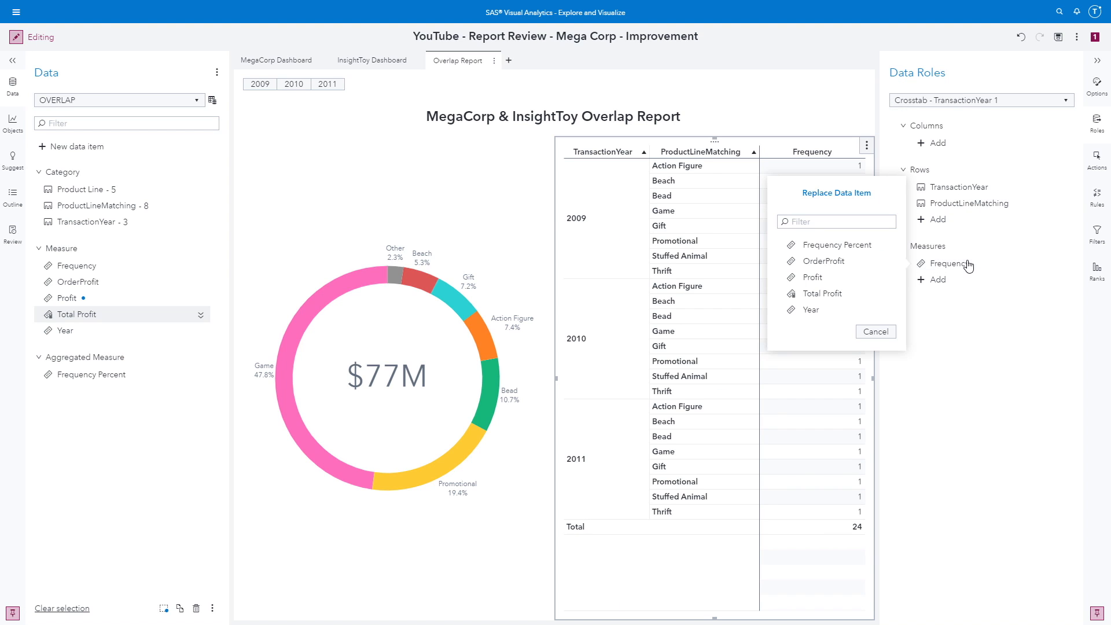
left_click(825, 294)
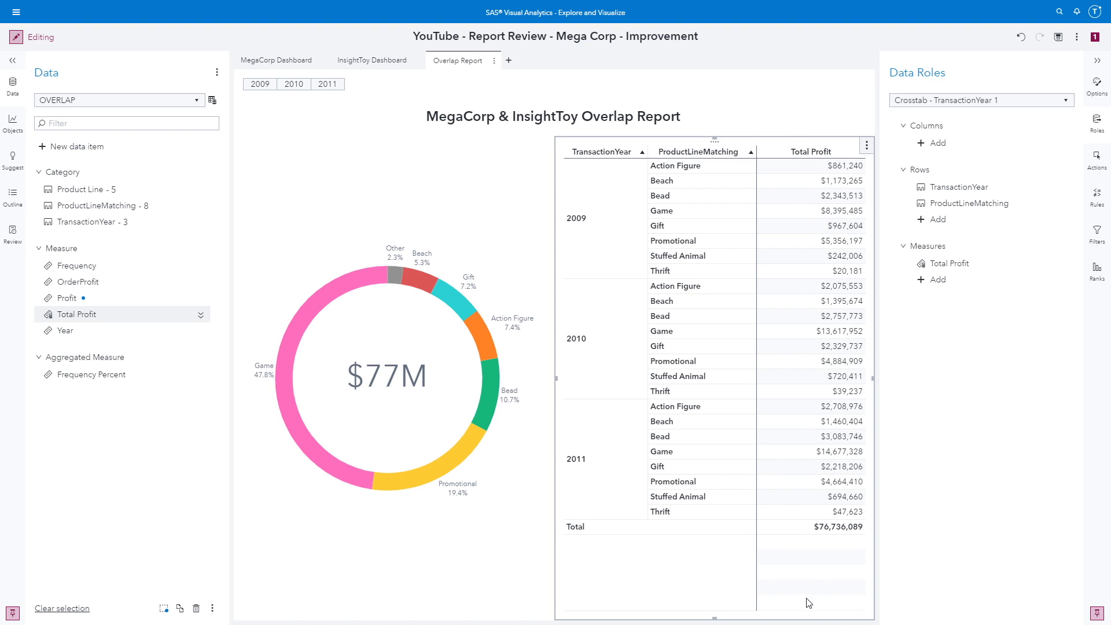
Turn on subtotals for the crosstab.
left_click(1102, 90)
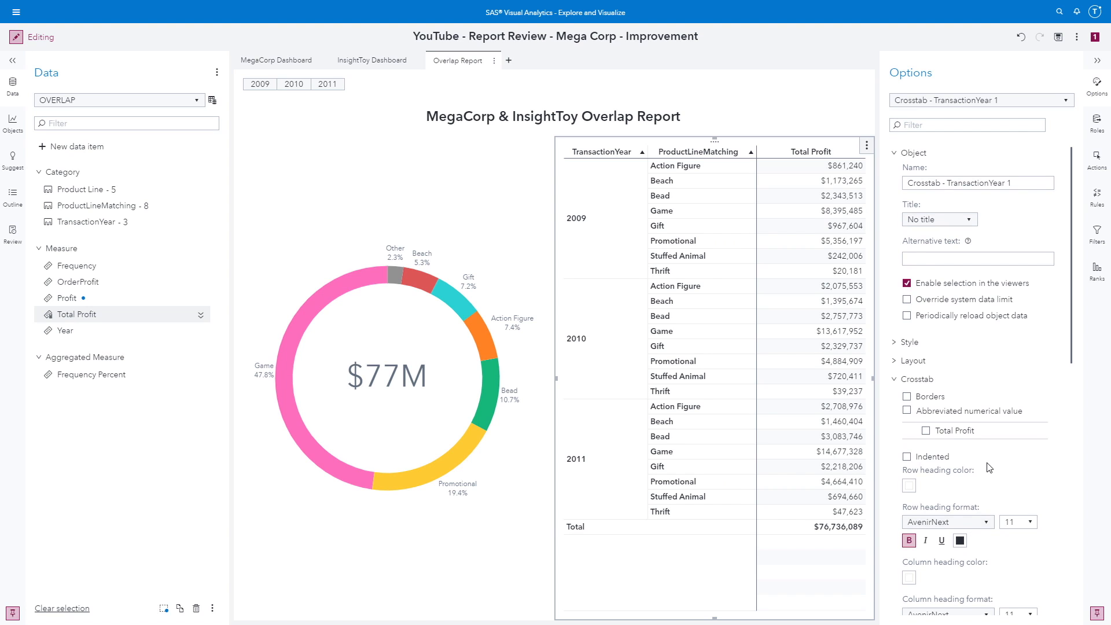
scroll(990, 467, "down", 8)
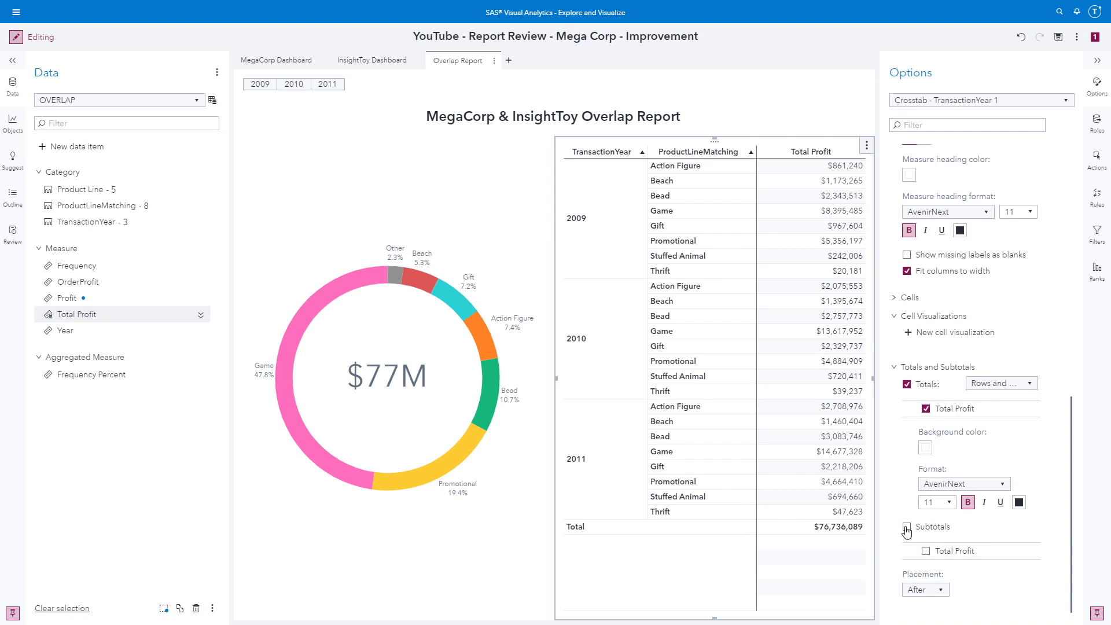
left_click(907, 529)
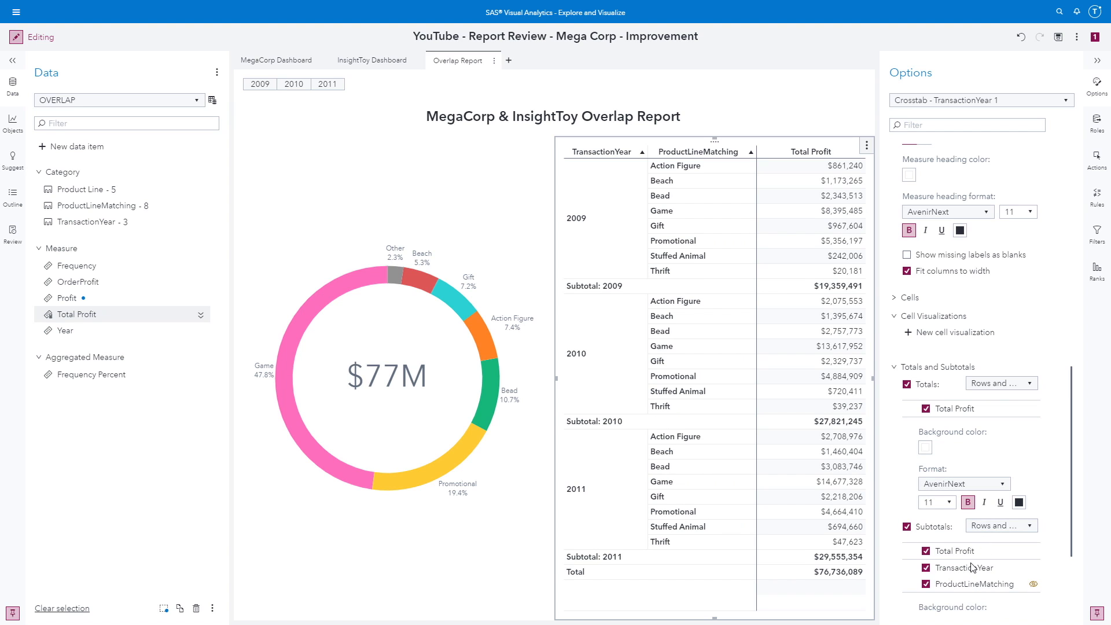
scroll(975, 557, "down", 3)
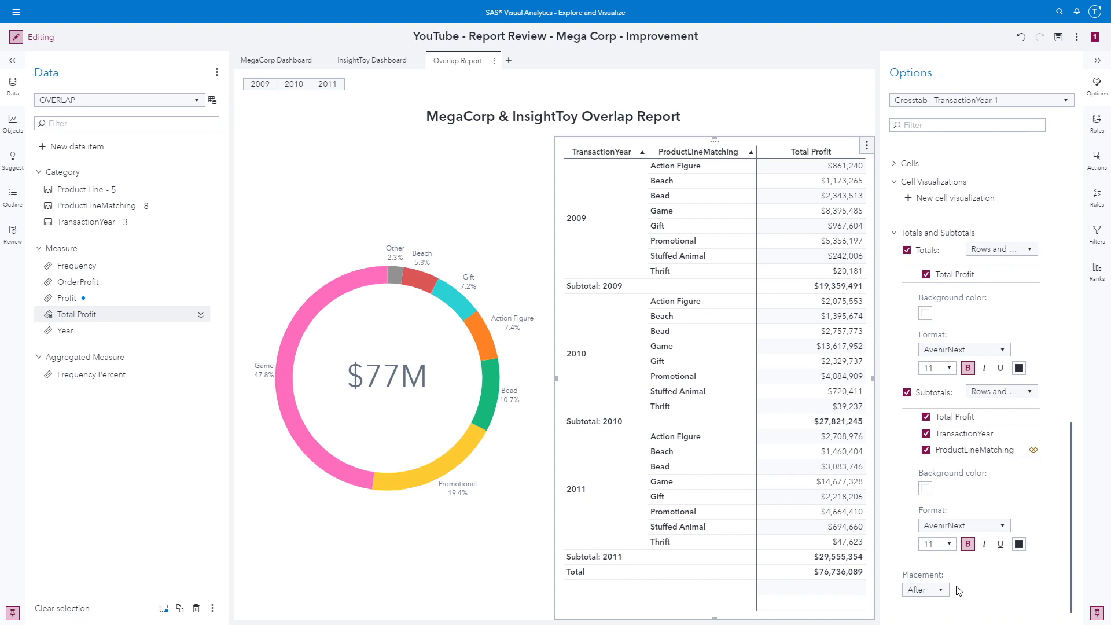
Add a cell visualization for Total Profit to the crosstab and set its type to Heat map.
scroll(955, 594, "up", 6)
left_click(909, 491)
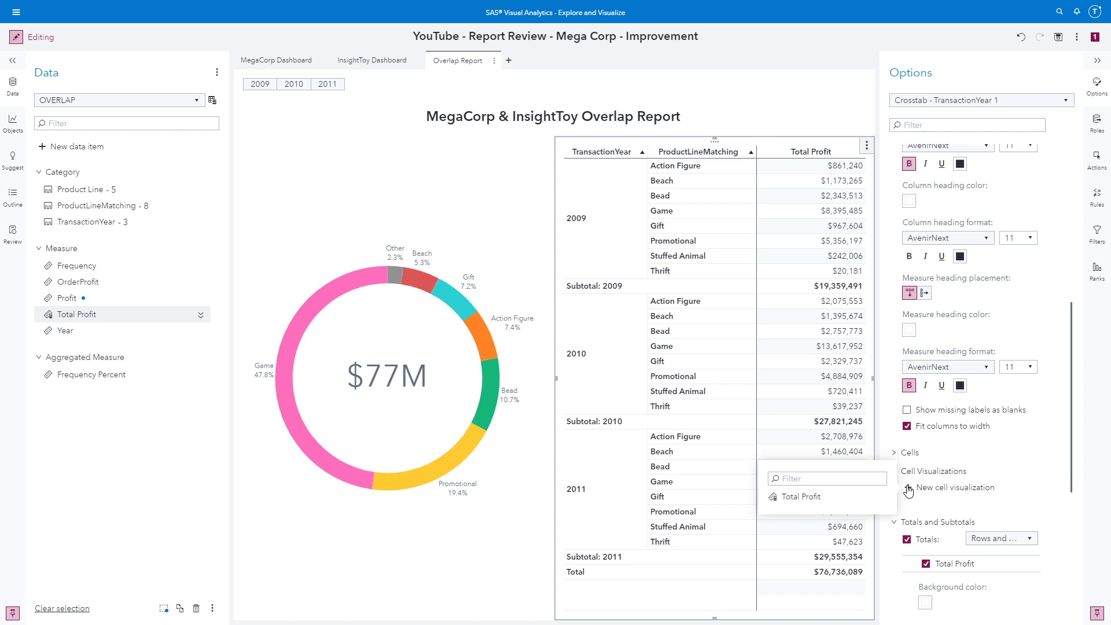
left_click(788, 495)
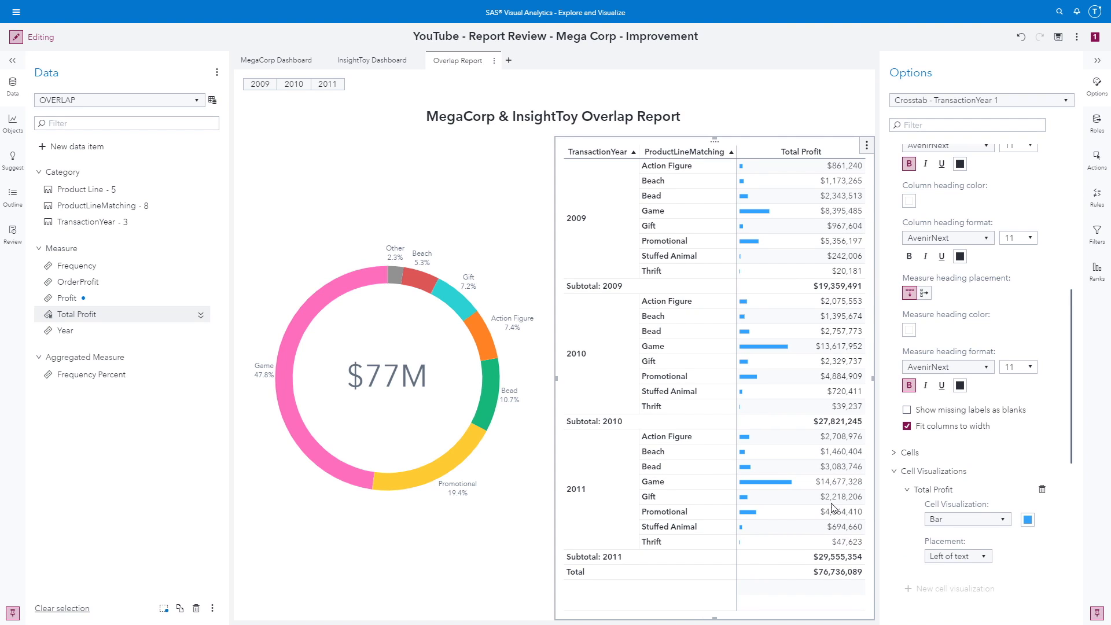
left_click(979, 520)
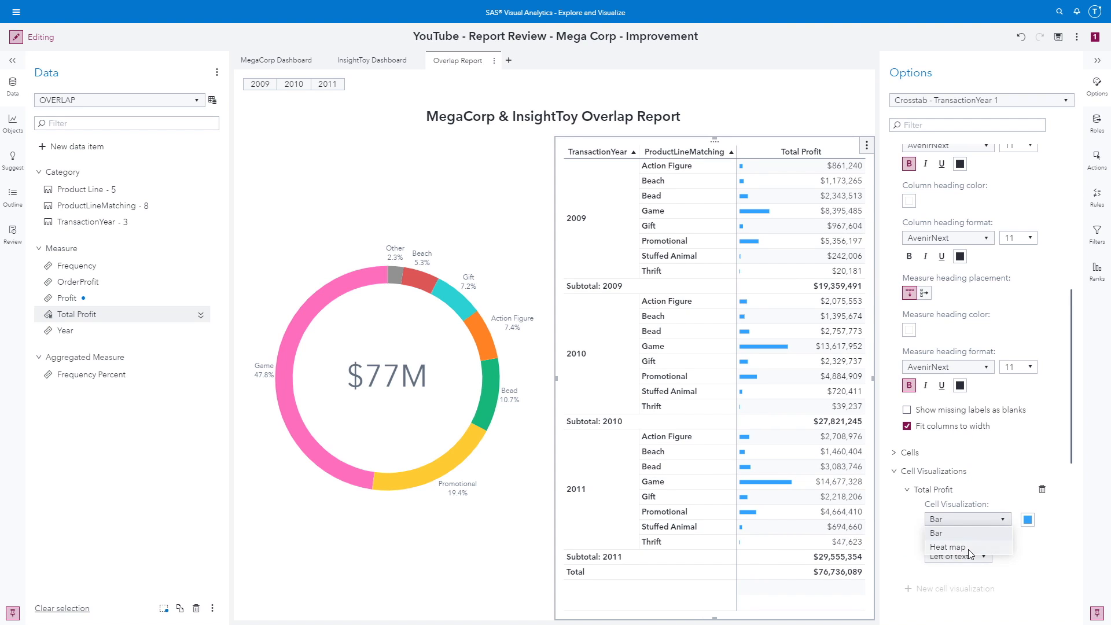
left_click(970, 549)
Set the heat map gradient to run from light gray for low values to purple for high values.
left_click(932, 557)
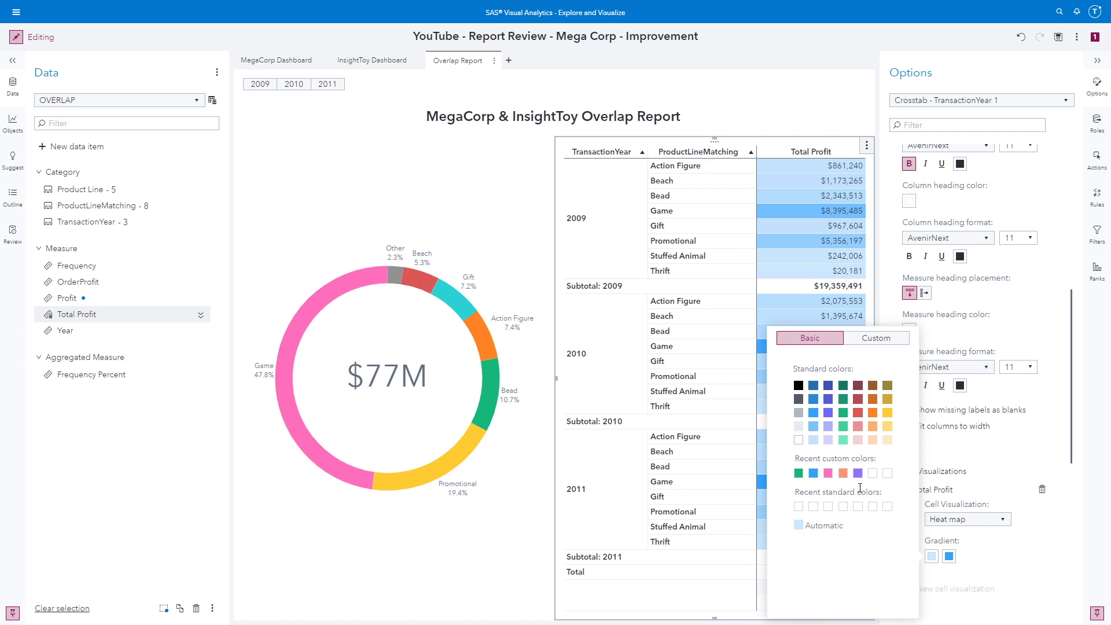
left_click(798, 427)
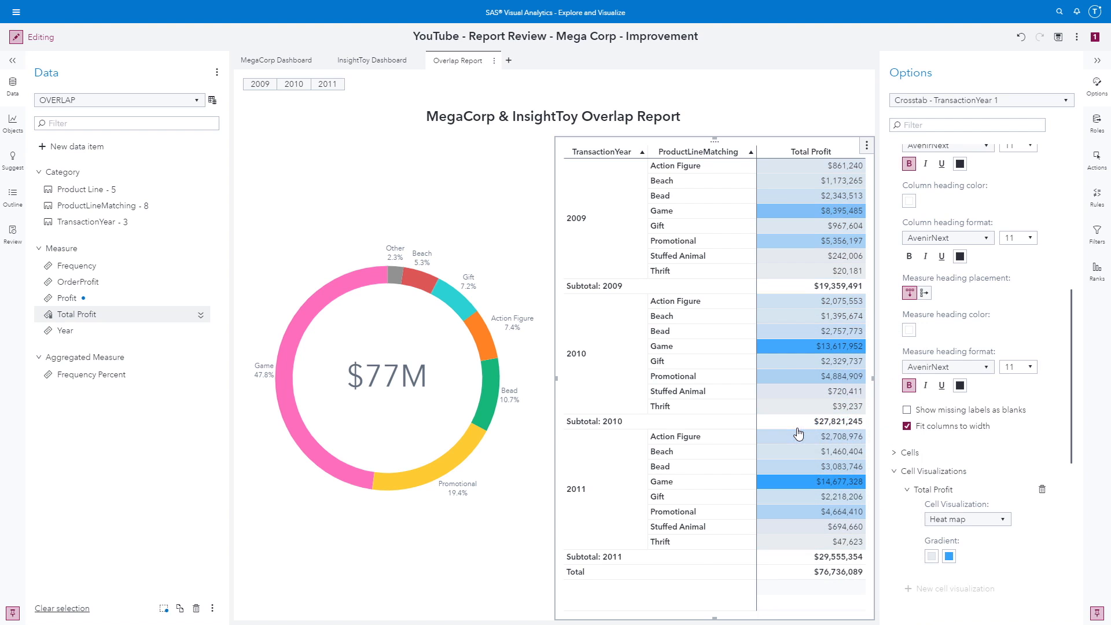
left_click(952, 559)
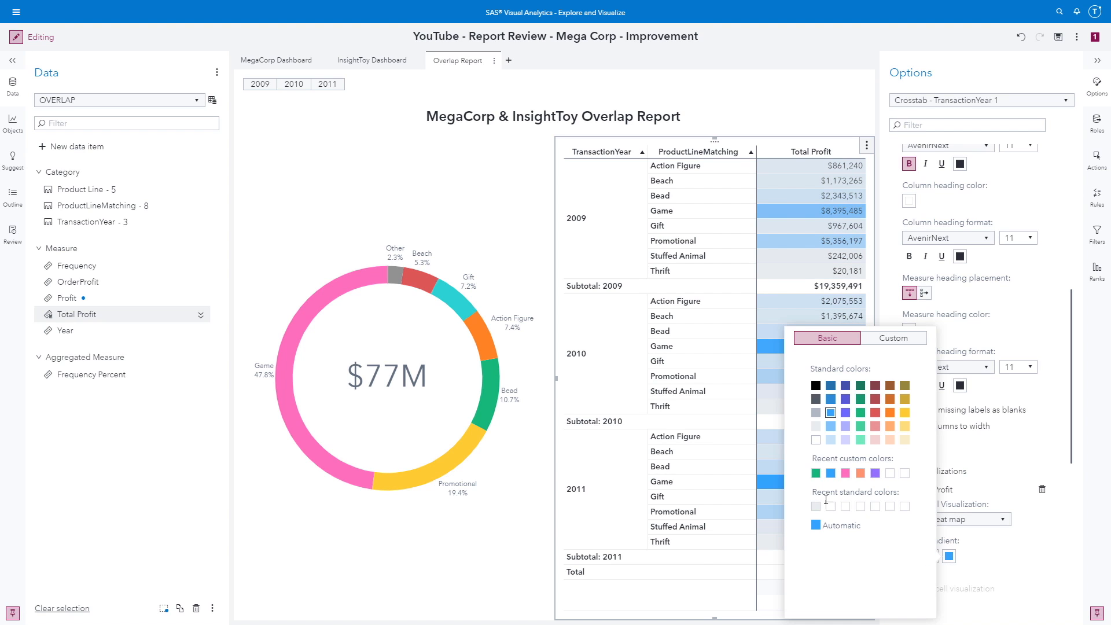
left_click(876, 474)
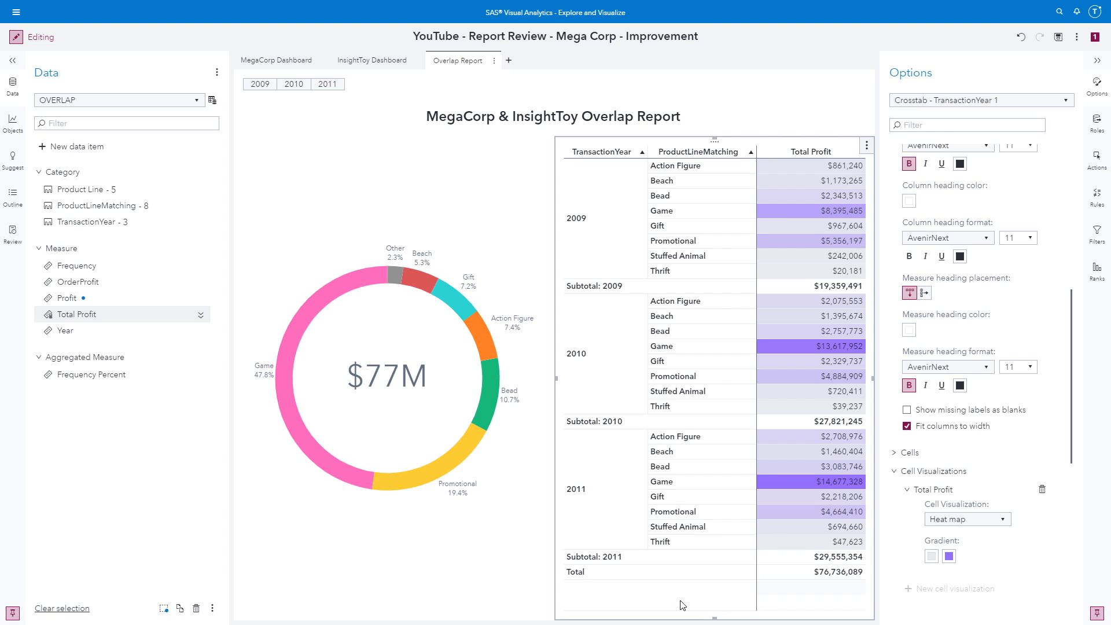
Save the report and evaluate its performance in the report review.
left_click(1059, 39)
left_click(12, 239)
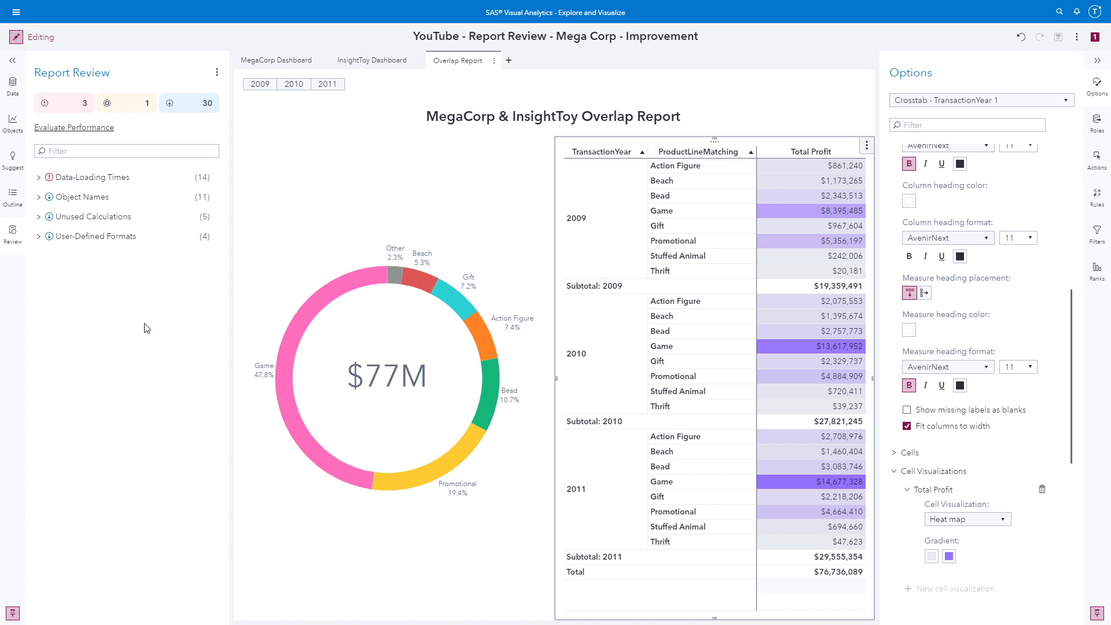
left_click(88, 129)
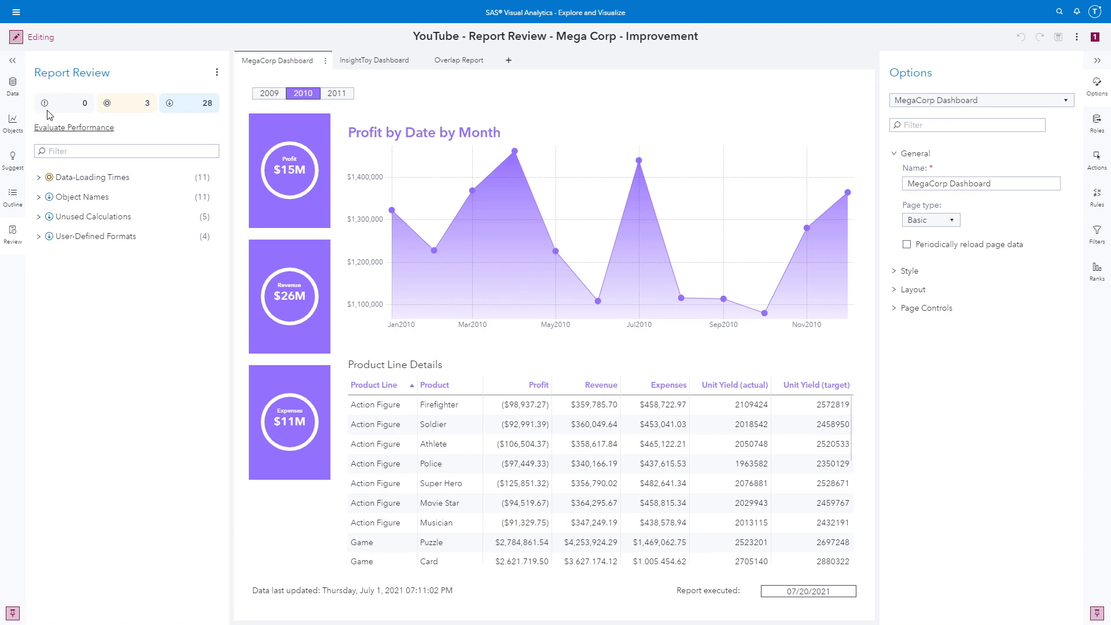
Expand the data-loading times and examine the entries for the Overlap Report's button bar, crosstab and pie chart.
left_click(38, 177)
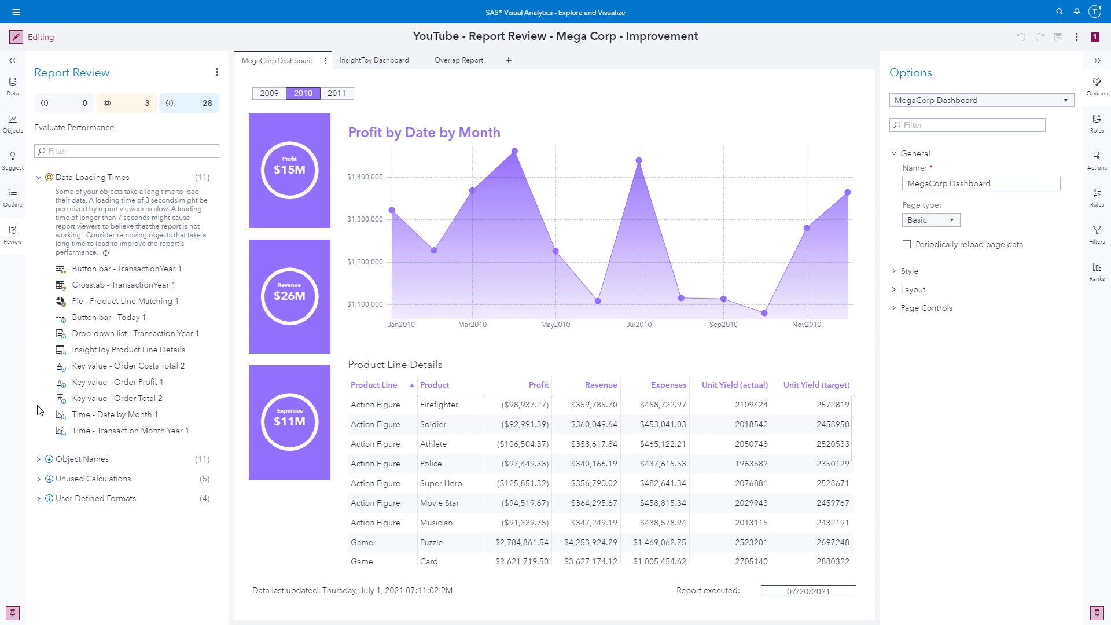
left_click(152, 270)
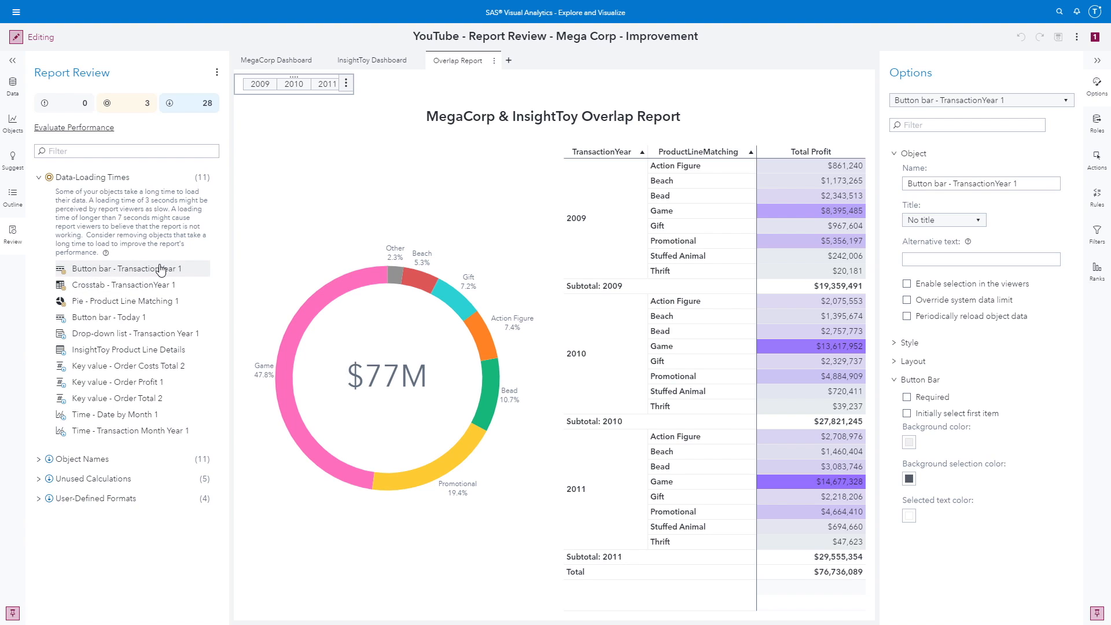
mouse_move(145, 288)
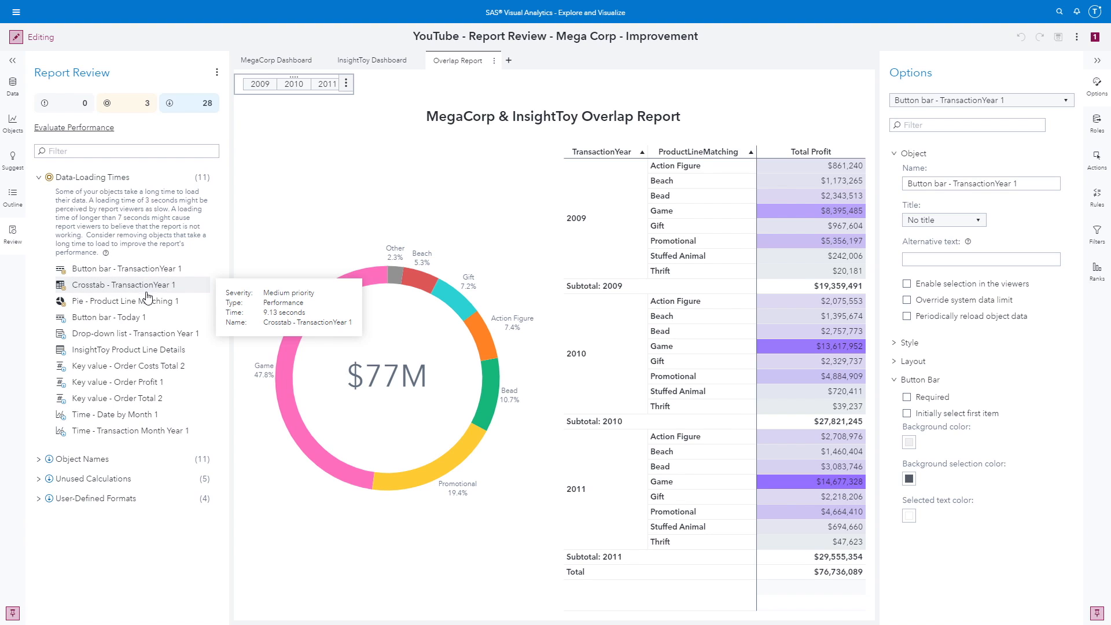
mouse_move(150, 308)
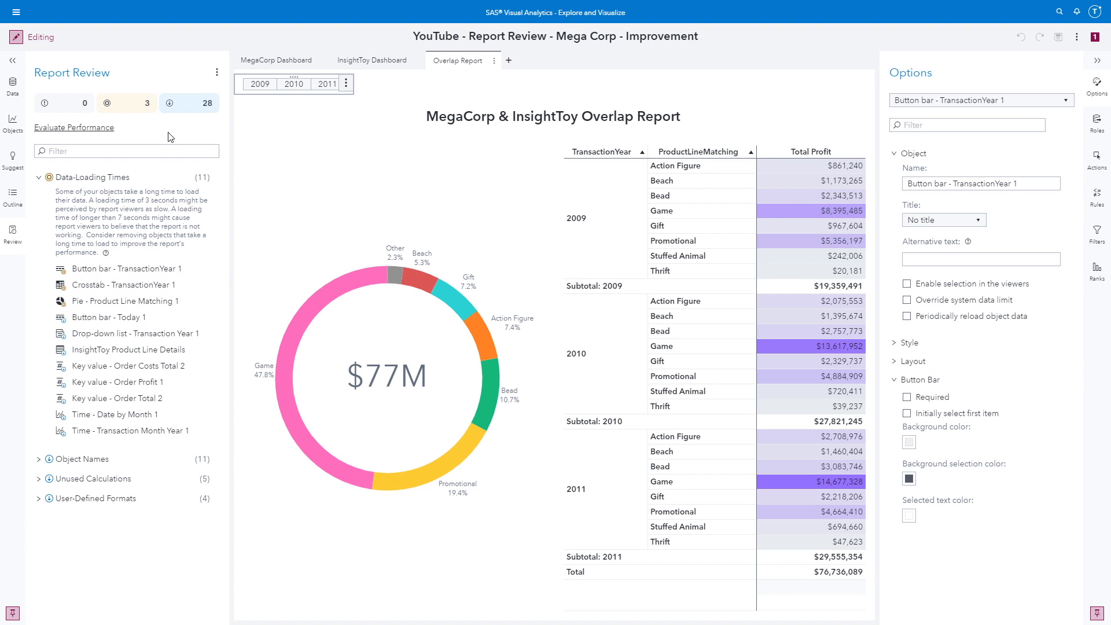
Evaluate the report's performance again and check the loading time of the Product Line Matching pie chart.
left_click(93, 129)
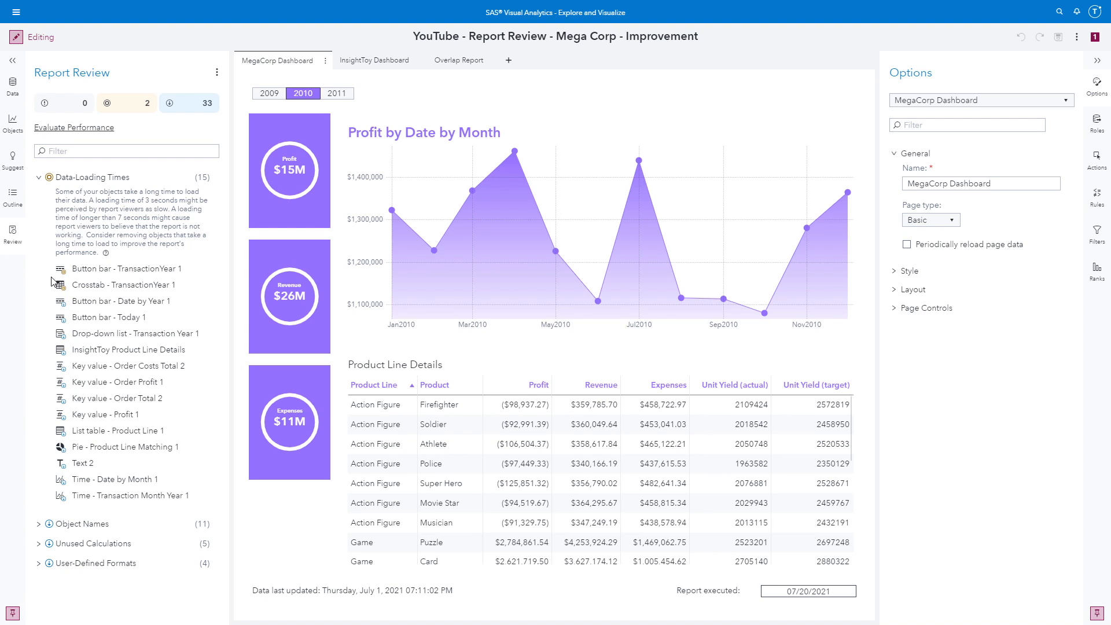
mouse_move(163, 453)
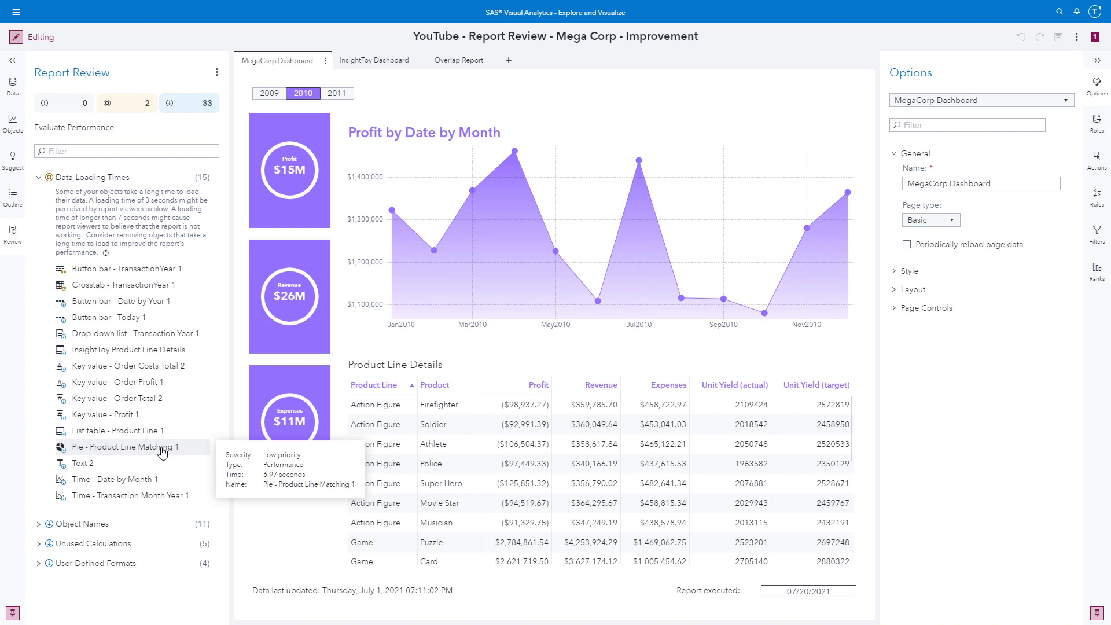
Export the report review as a PDF and open the downloaded file.
left_click(217, 72)
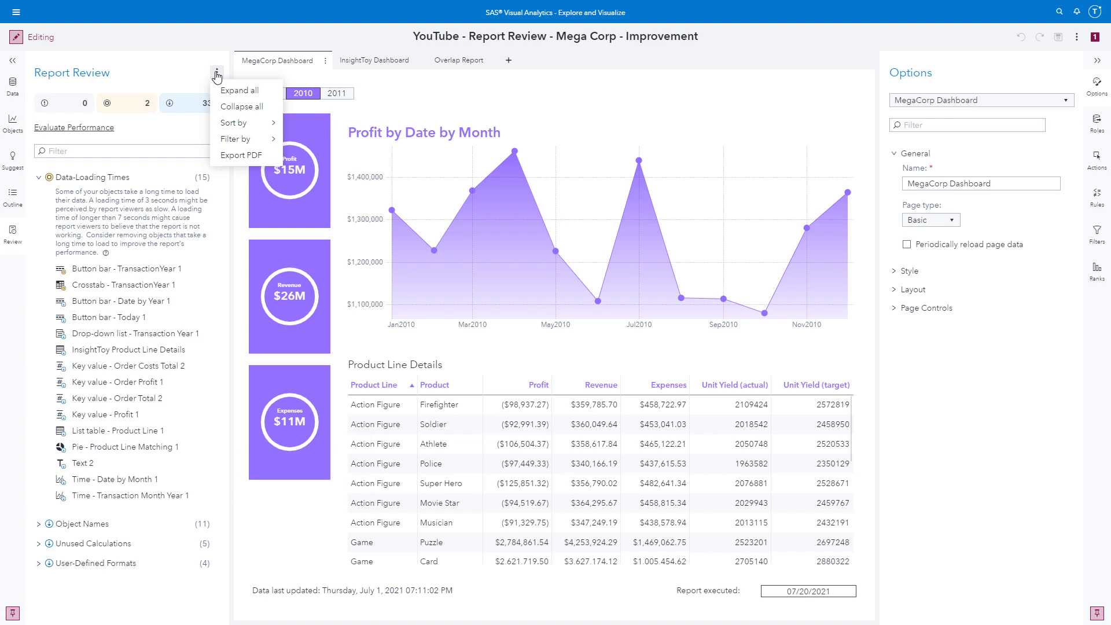
left_click(255, 158)
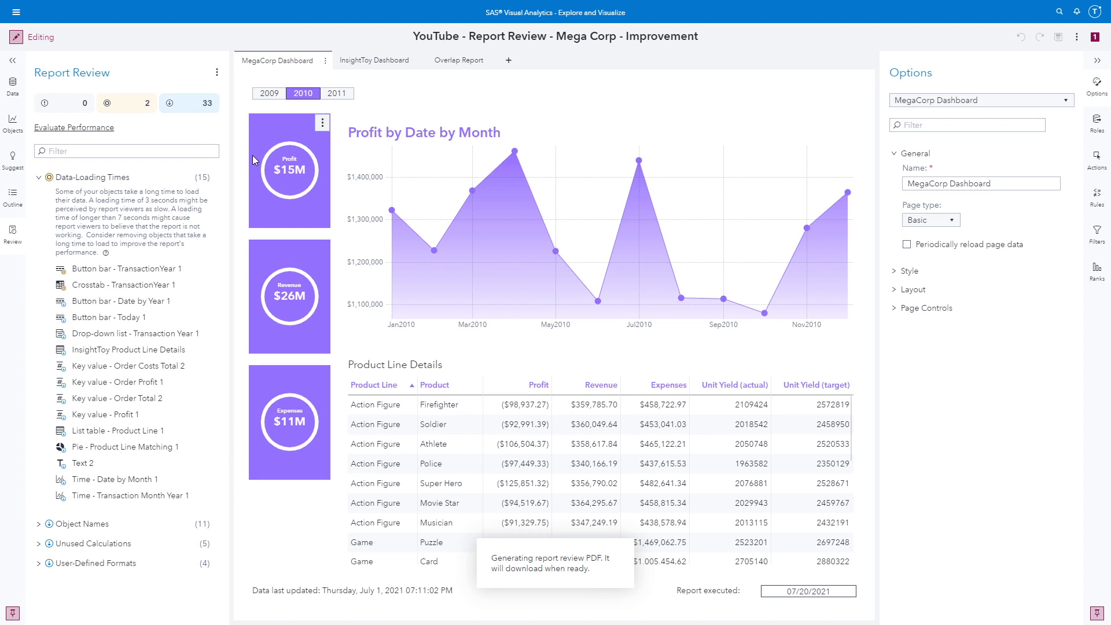
left_click(58, 609)
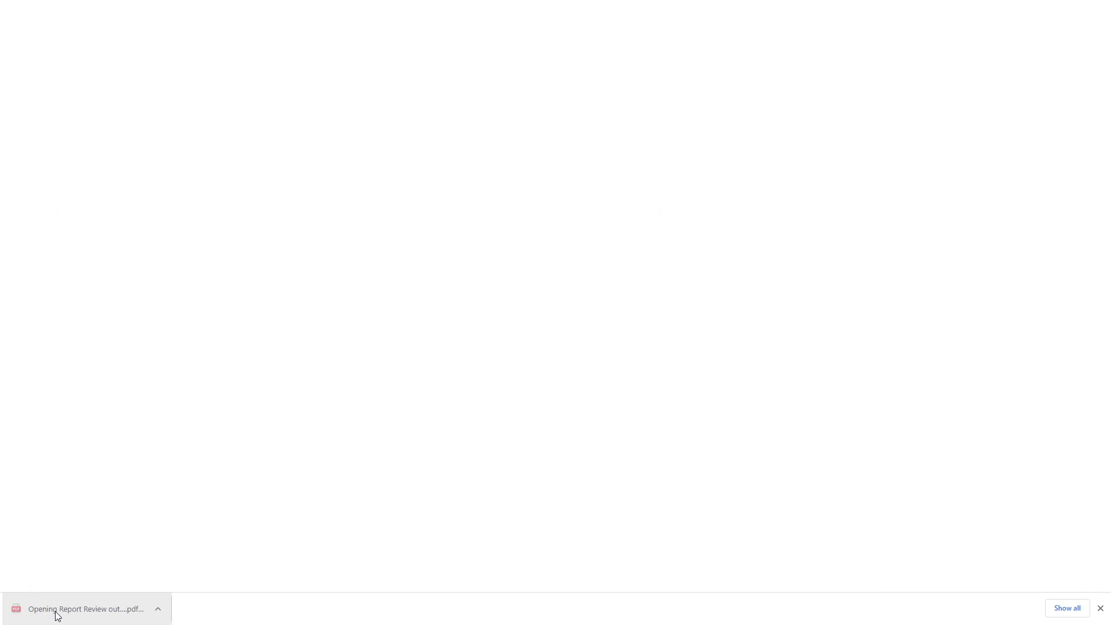
Leave full-screen mode and snap the PDF window to half the screen beside the report.
key("F11")
left_click_drag(222, 13, 180, 43)
key("super+Left")
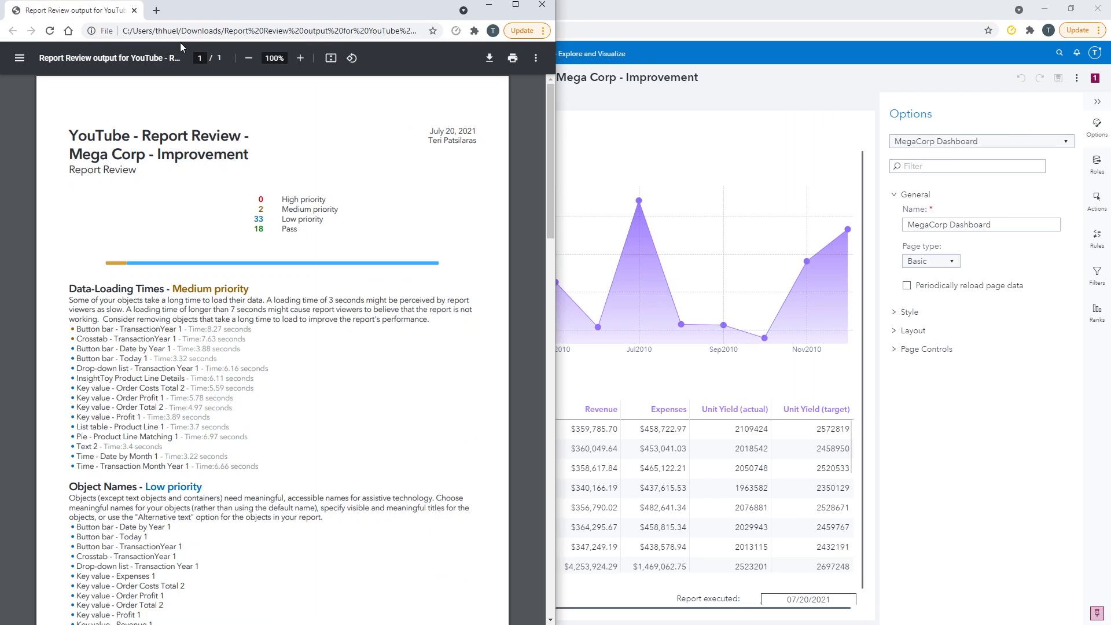